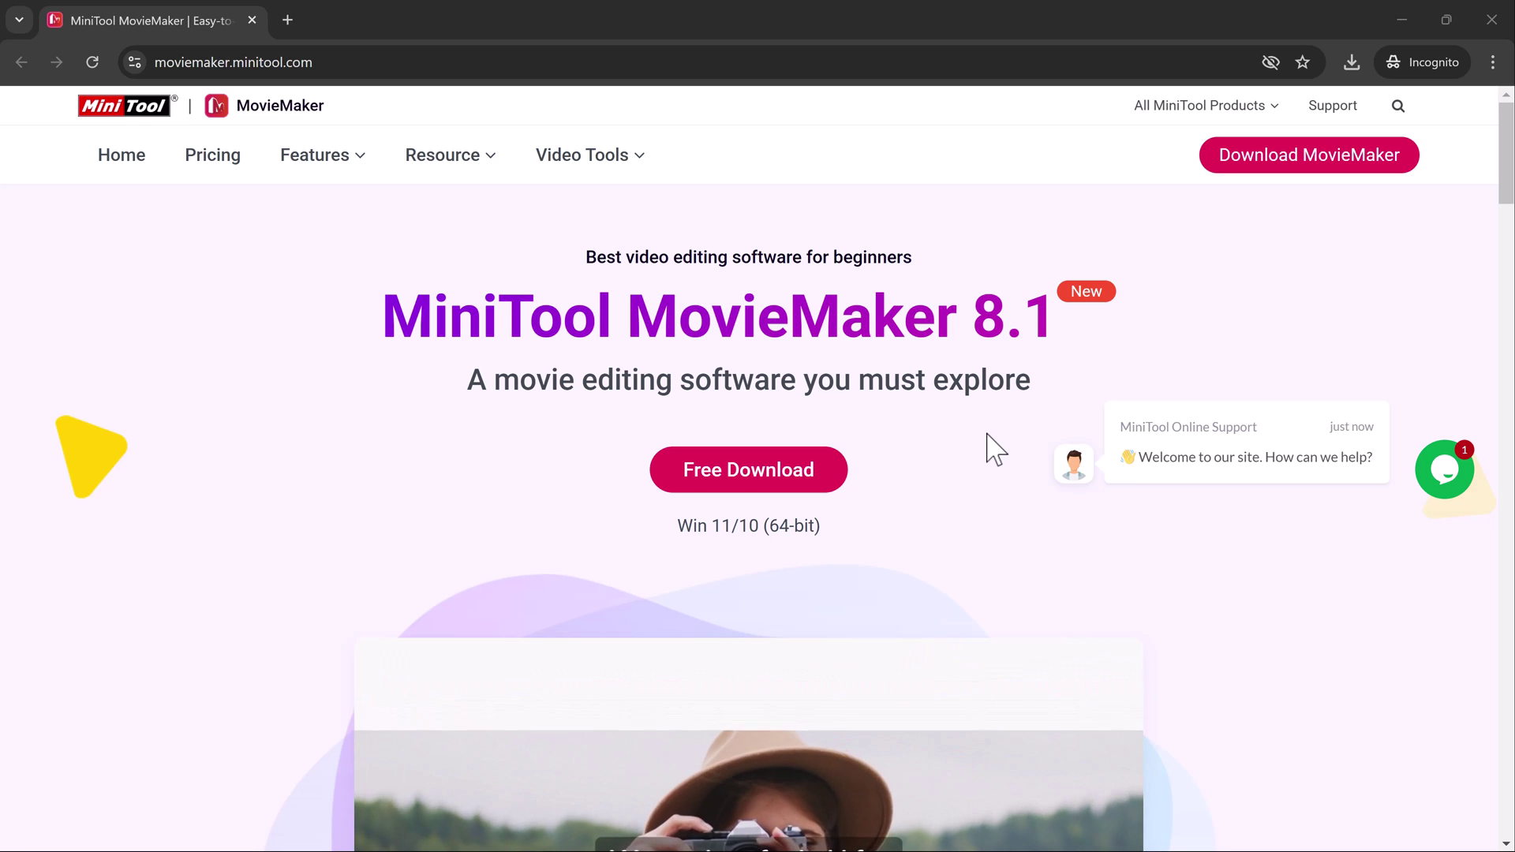
scroll(995, 449, down, 3)
scroll(995, 449, down, 3)
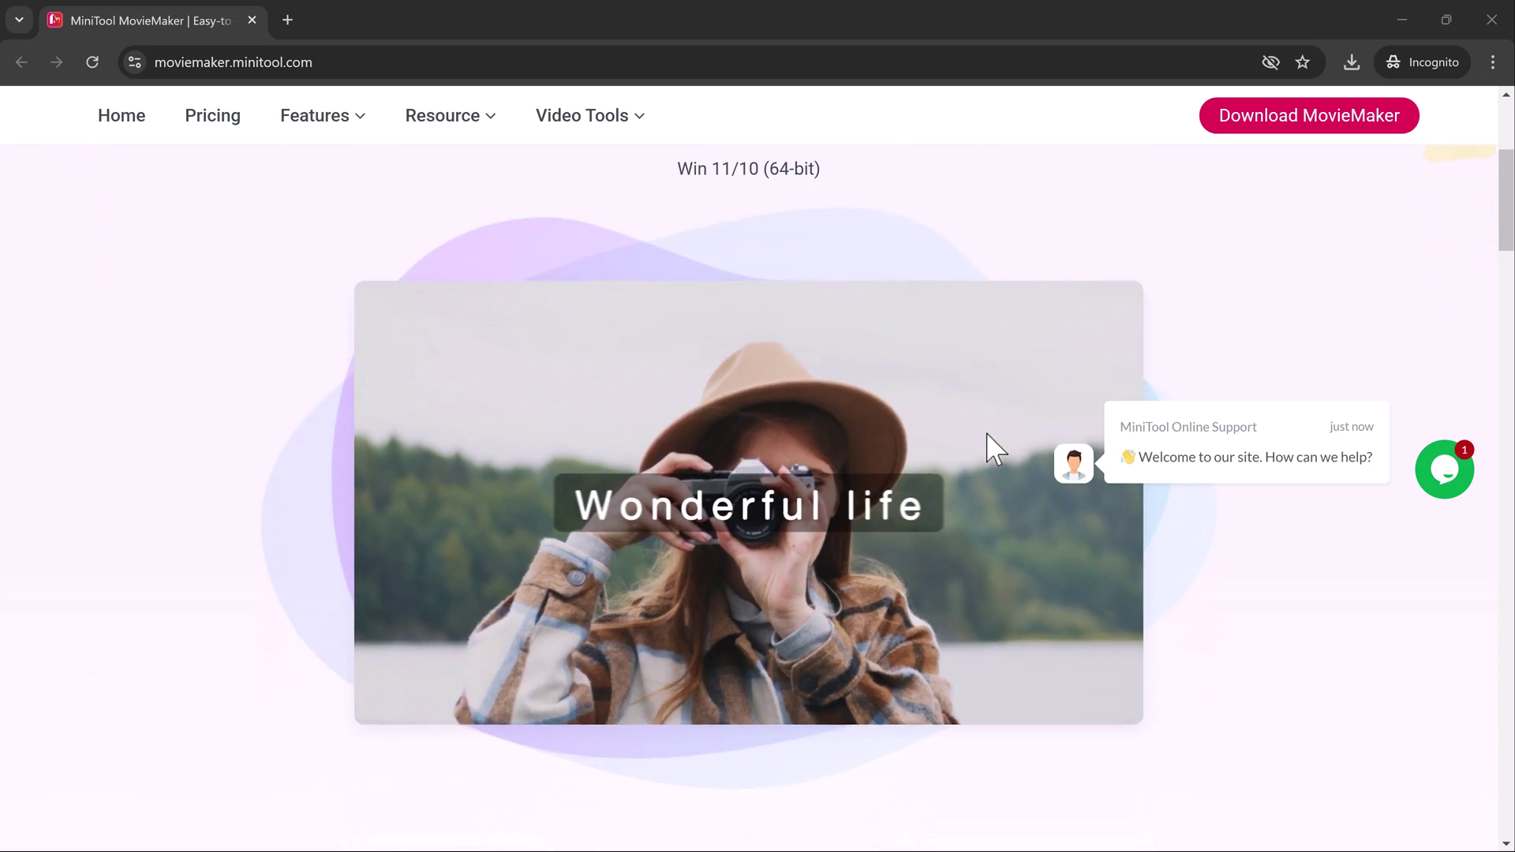
scroll(995, 448, down, 1)
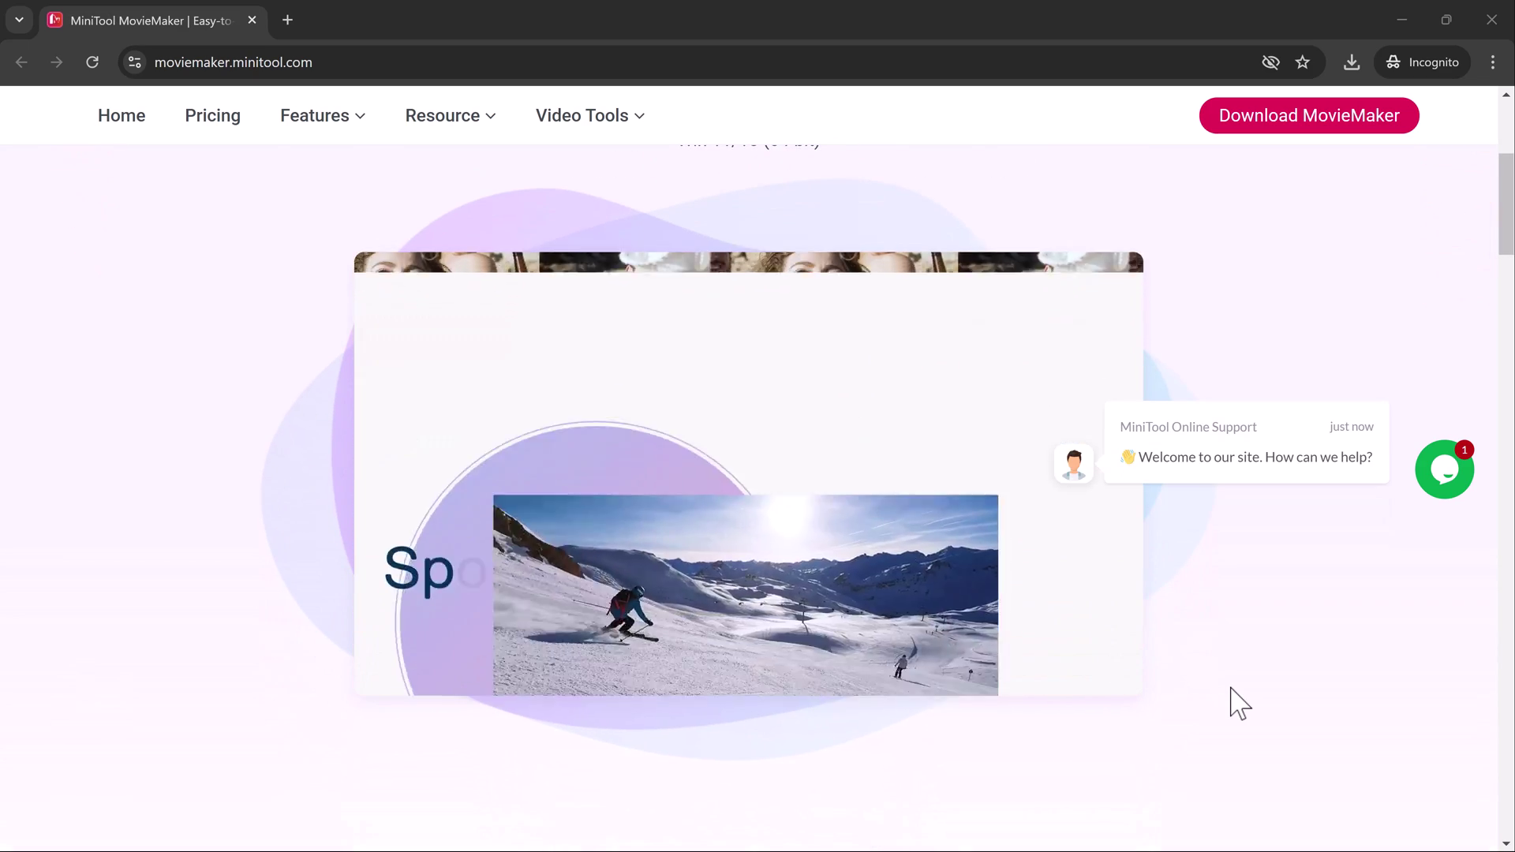
scroll(1237, 703, down, 2)
scroll(1236, 703, down, 3)
scroll(1236, 703, down, 2)
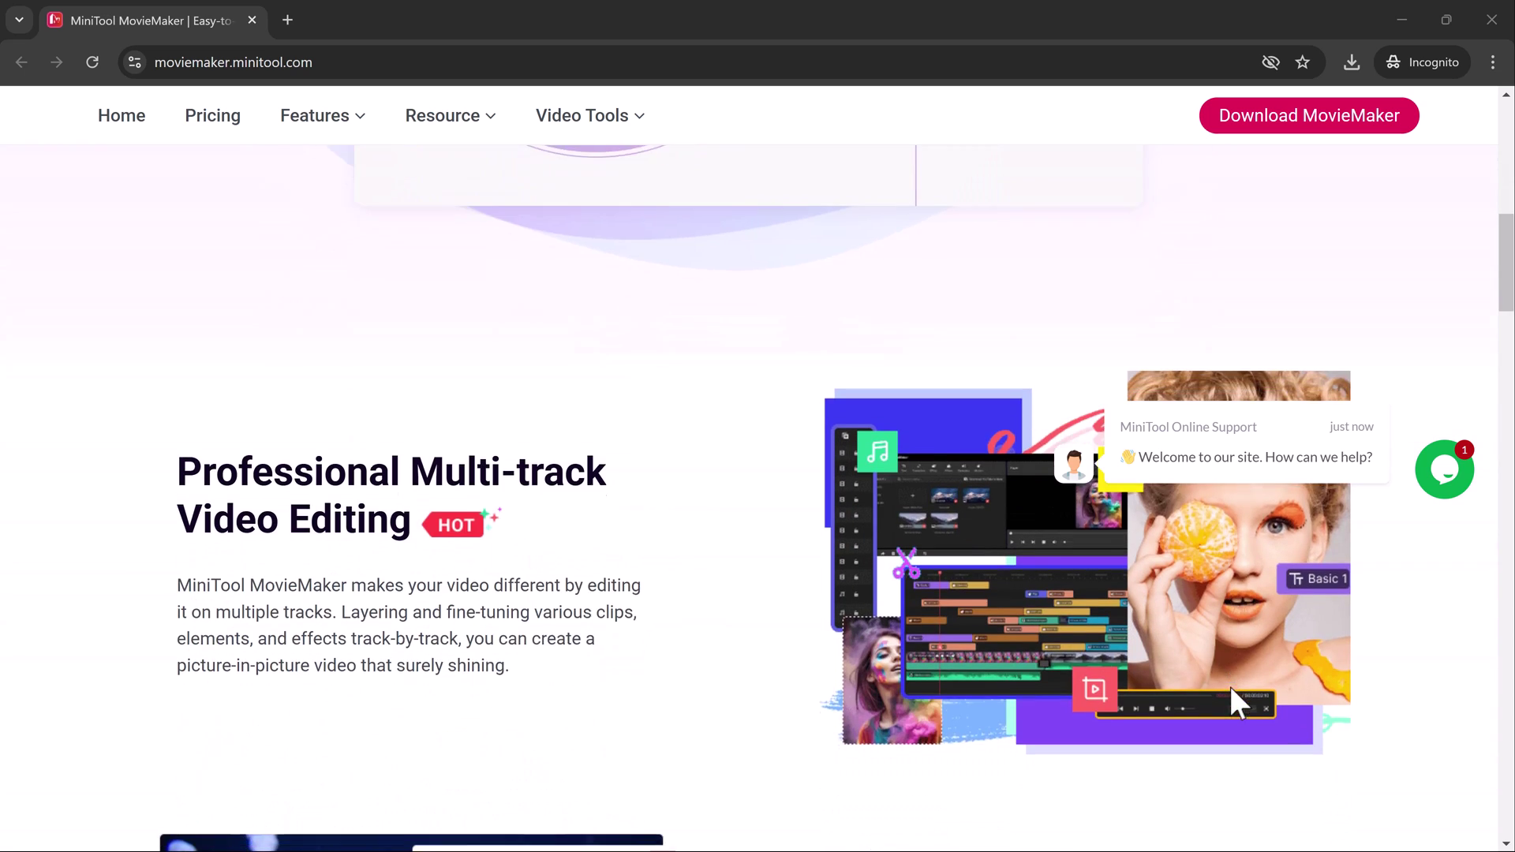
scroll(1237, 703, down, 2)
scroll(1237, 703, down, 1)
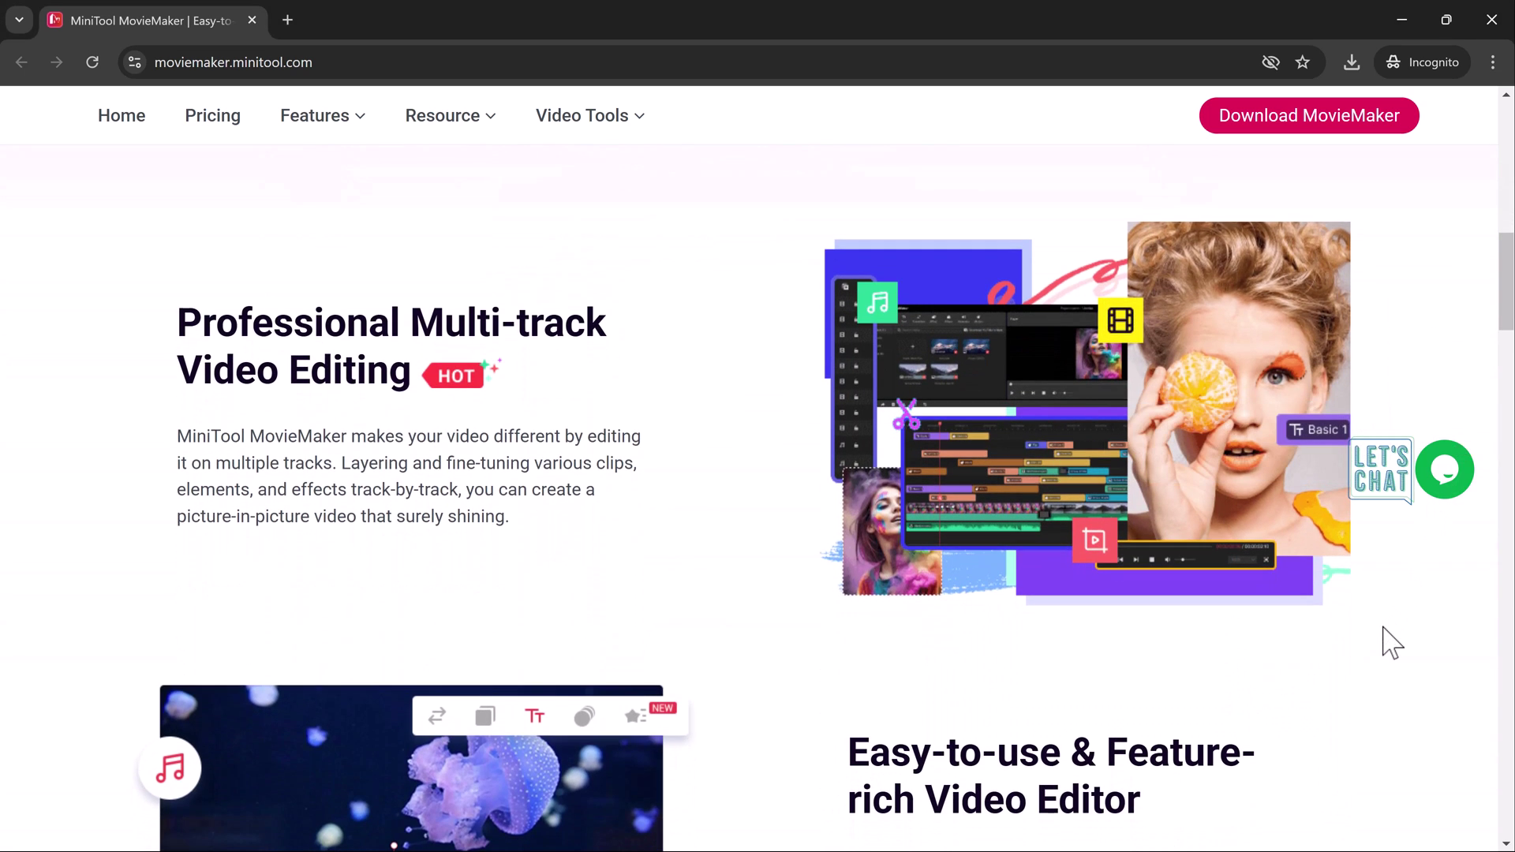
scroll(1390, 643, down, 3)
scroll(1391, 643, down, 2)
scroll(1390, 642, down, 1)
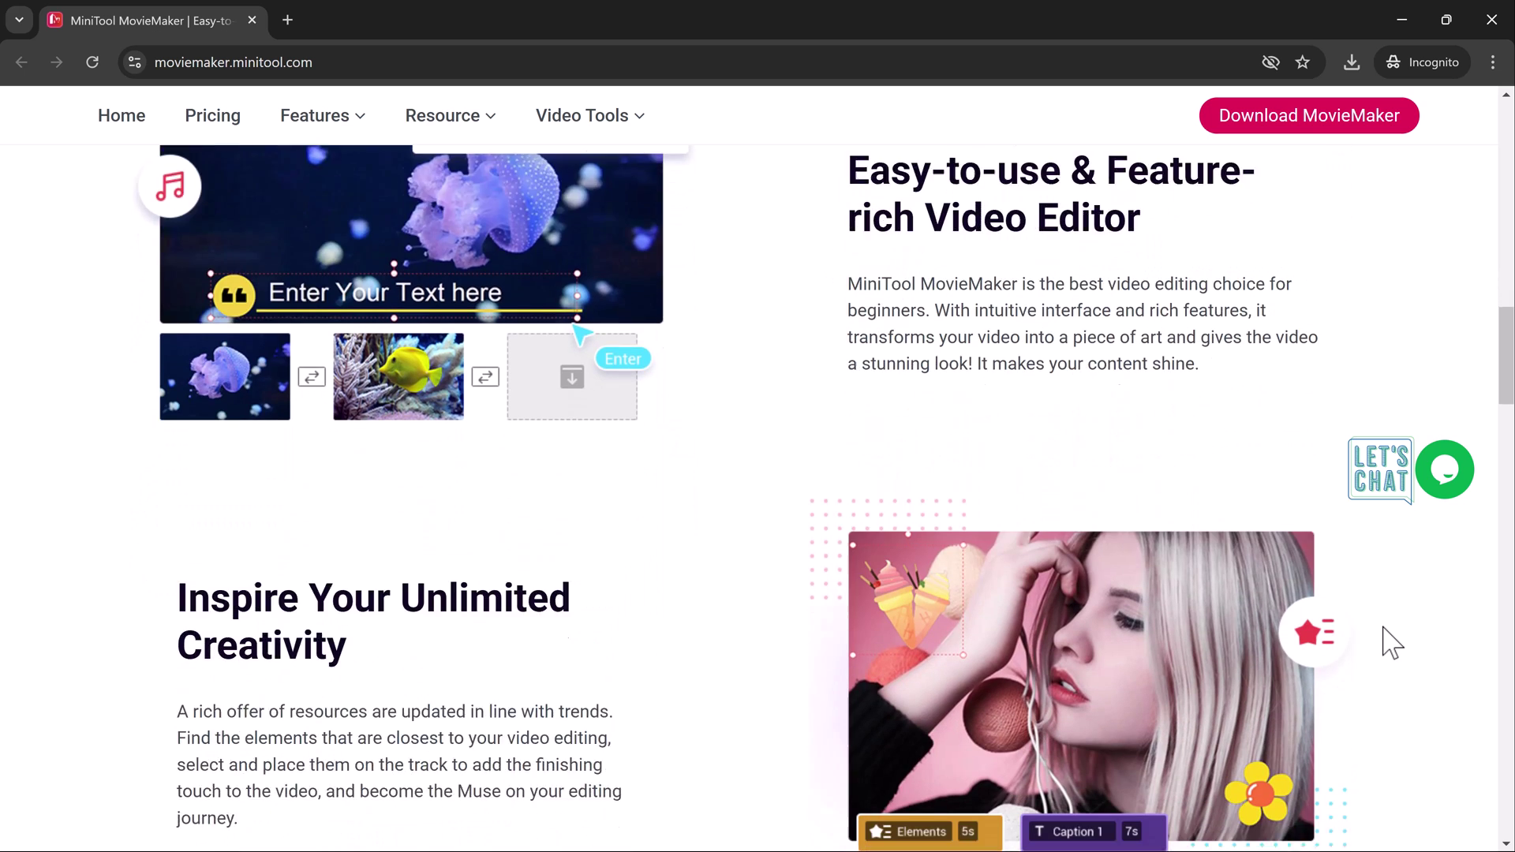
scroll(1390, 643, down, 2)
scroll(1391, 642, down, 2)
scroll(1390, 643, down, 1)
scroll(1390, 642, down, 3)
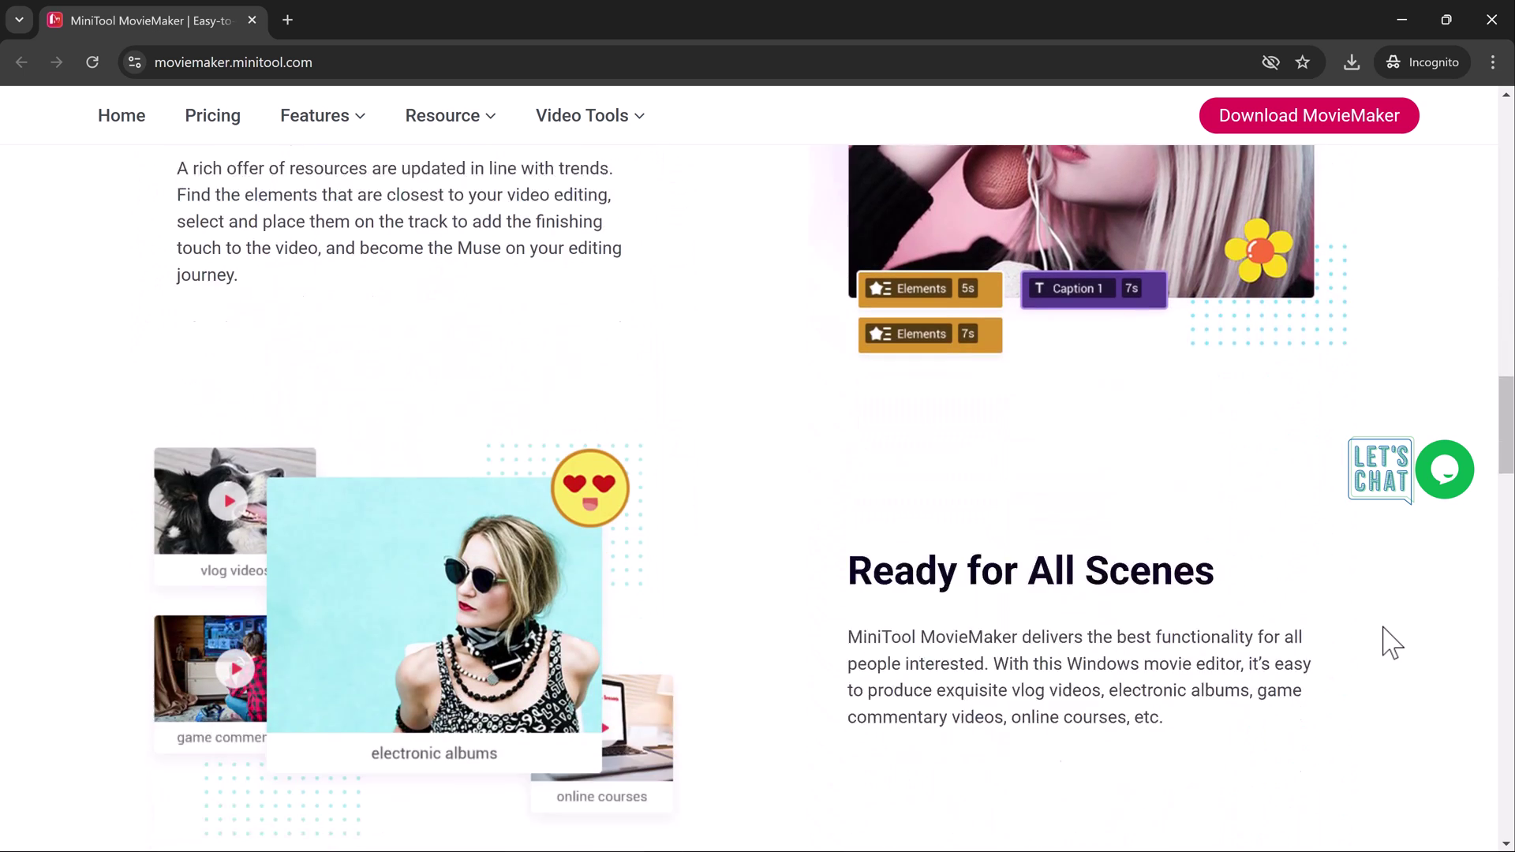
scroll(1391, 643, down, 2)
scroll(1391, 643, down, 1)
scroll(1391, 643, down, 4)
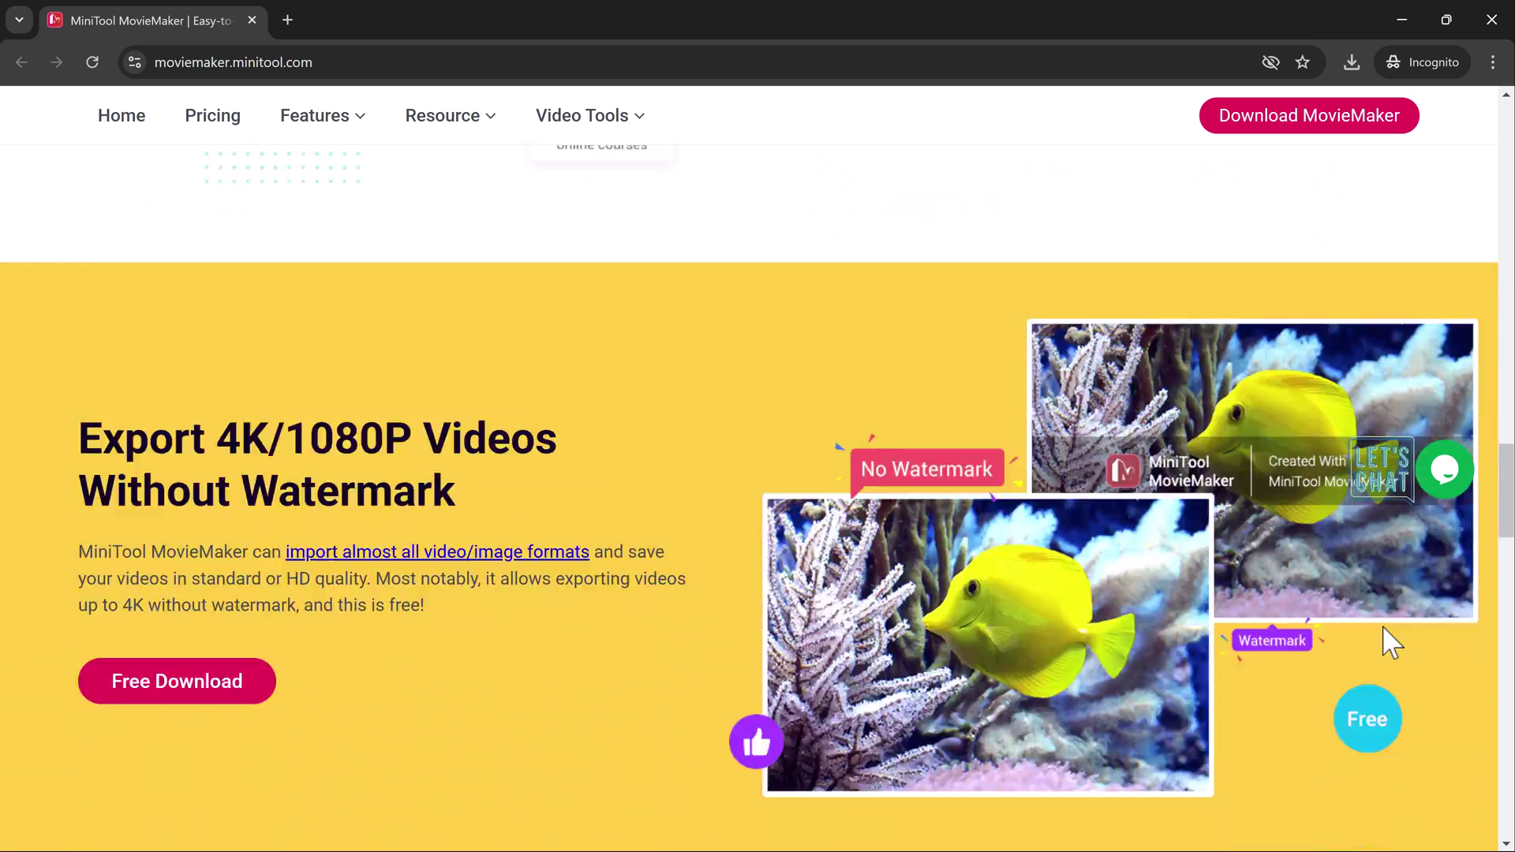
scroll(1391, 643, down, 1)
scroll(1391, 643, down, 3)
scroll(1391, 643, down, 2)
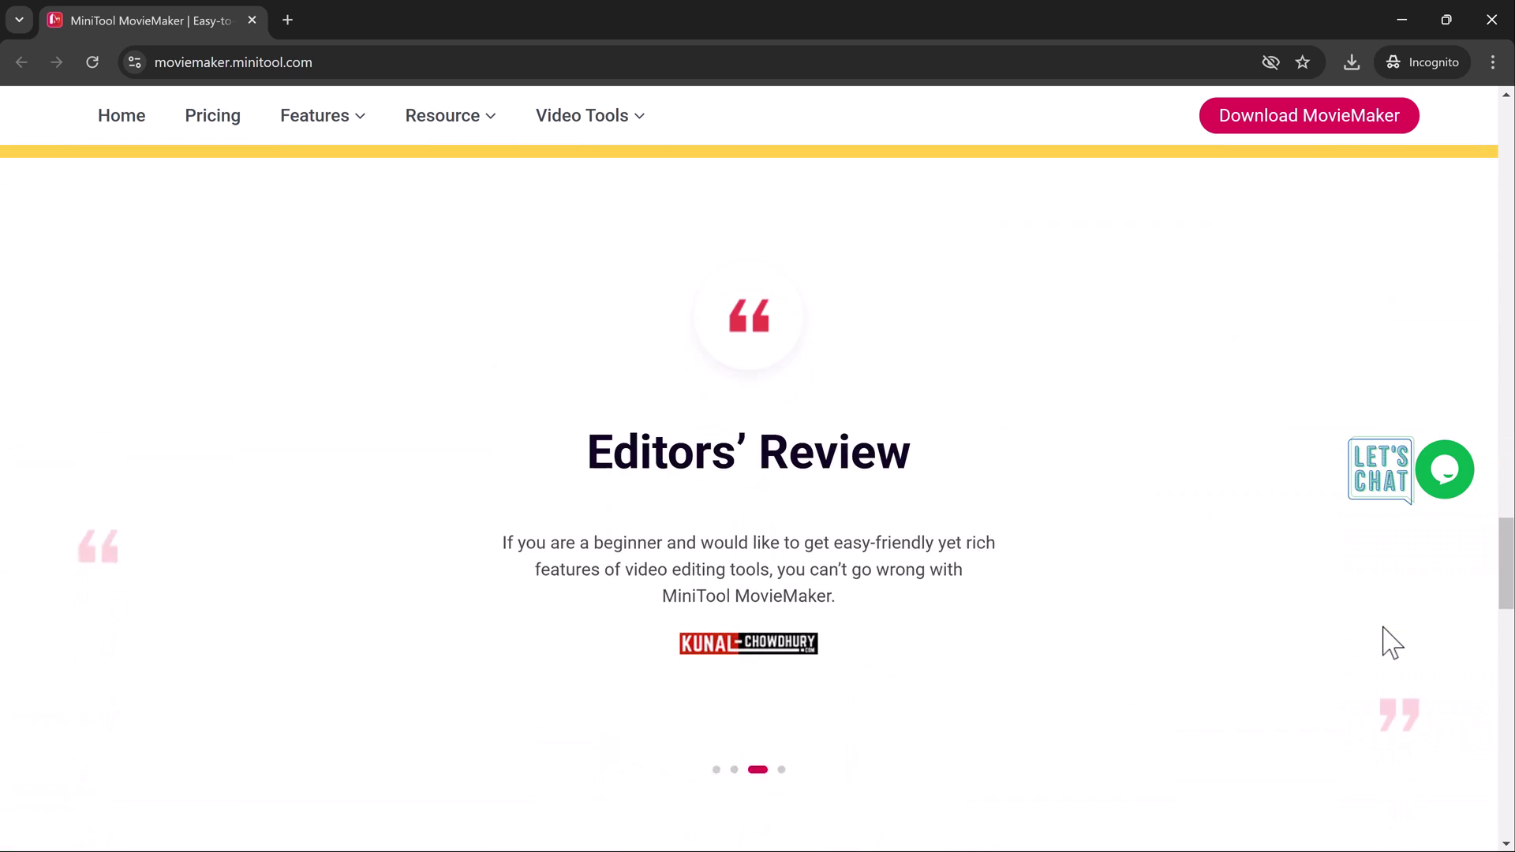
scroll(1390, 643, down, 1)
scroll(1221, 670, down, 1)
scroll(1222, 670, down, 3)
scroll(1221, 670, down, 3)
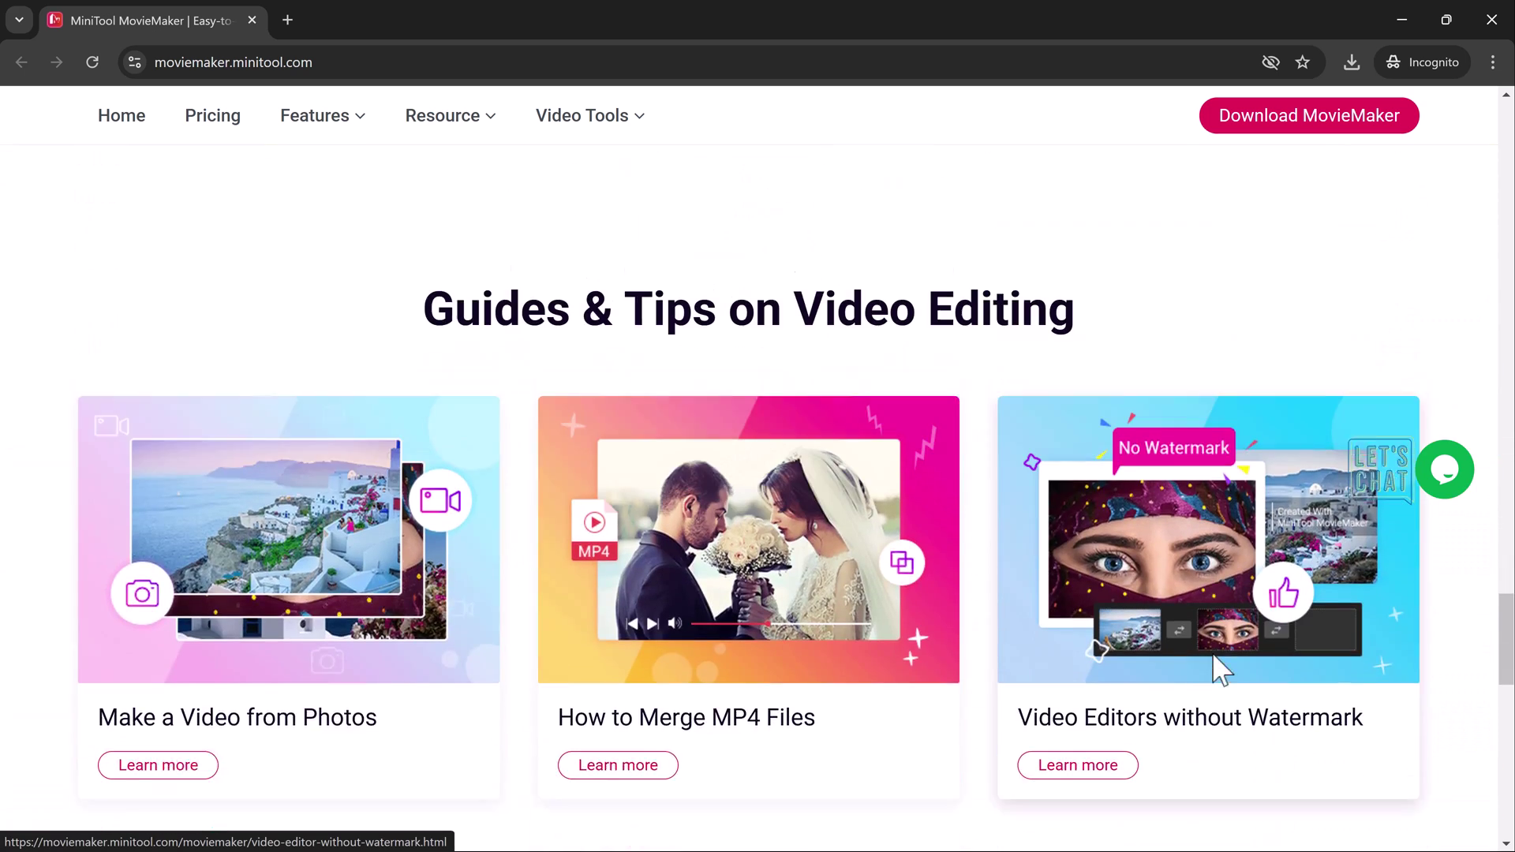
scroll(1222, 671, down, 1)
scroll(1222, 671, down, 4)
scroll(1221, 670, down, 2)
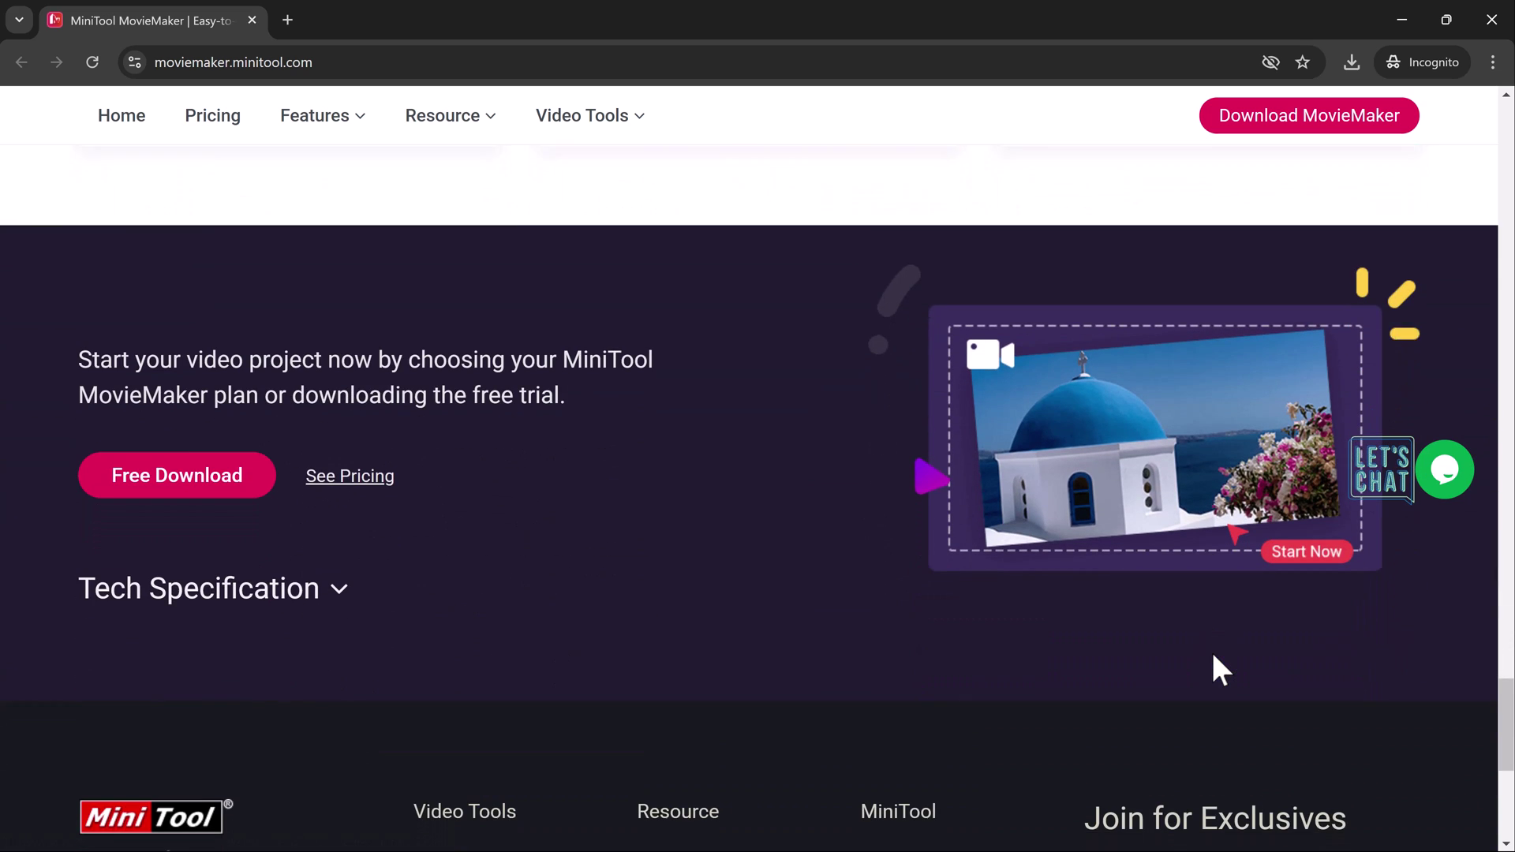
scroll(1221, 670, down, 1)
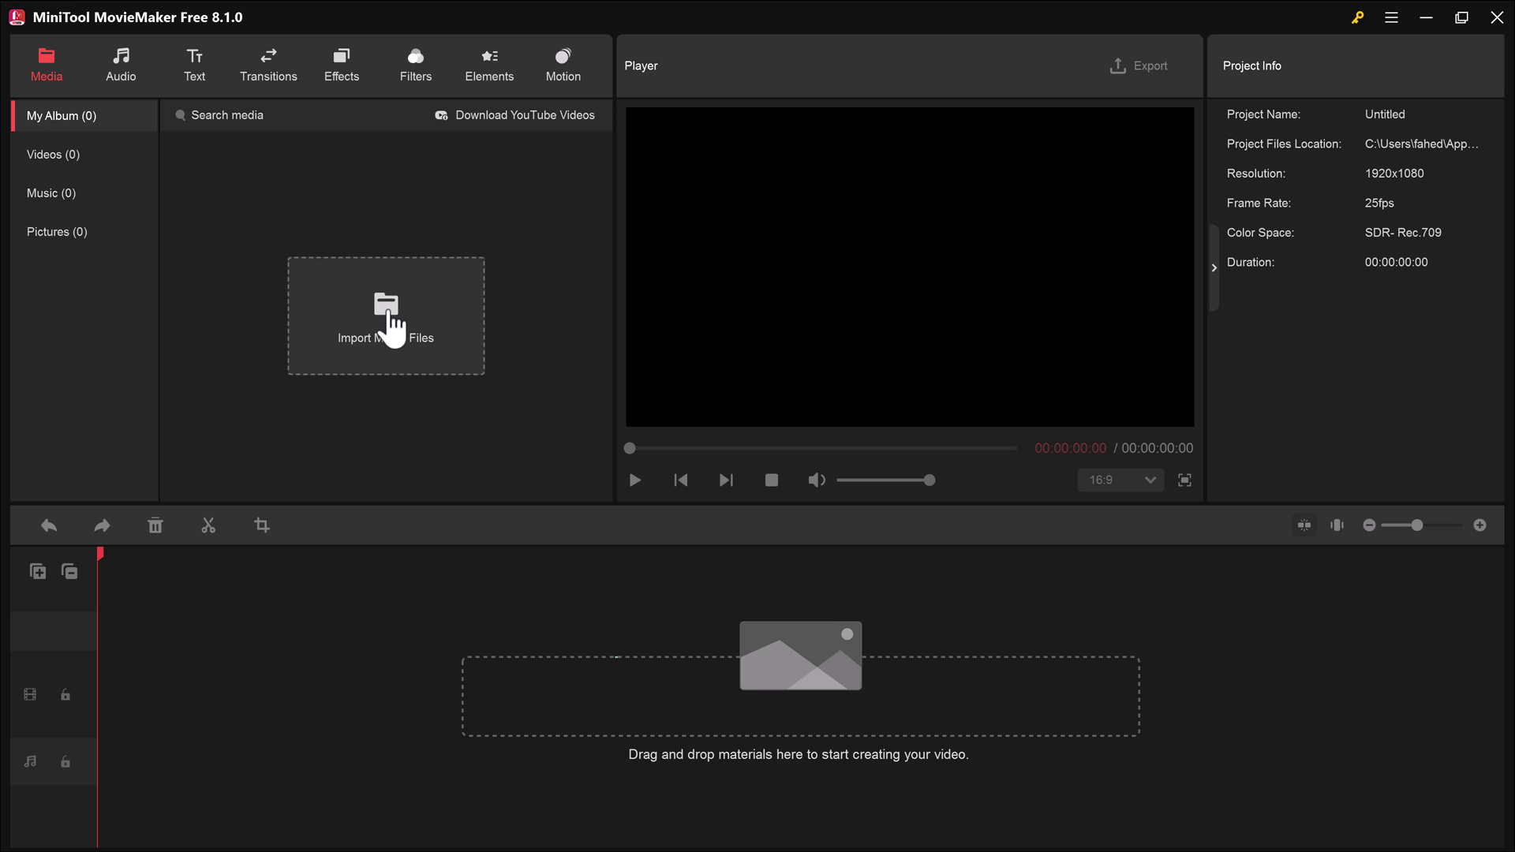
- Import both office MP4 clips from Downloads into the media album
click(388, 320)
click(256, 189)
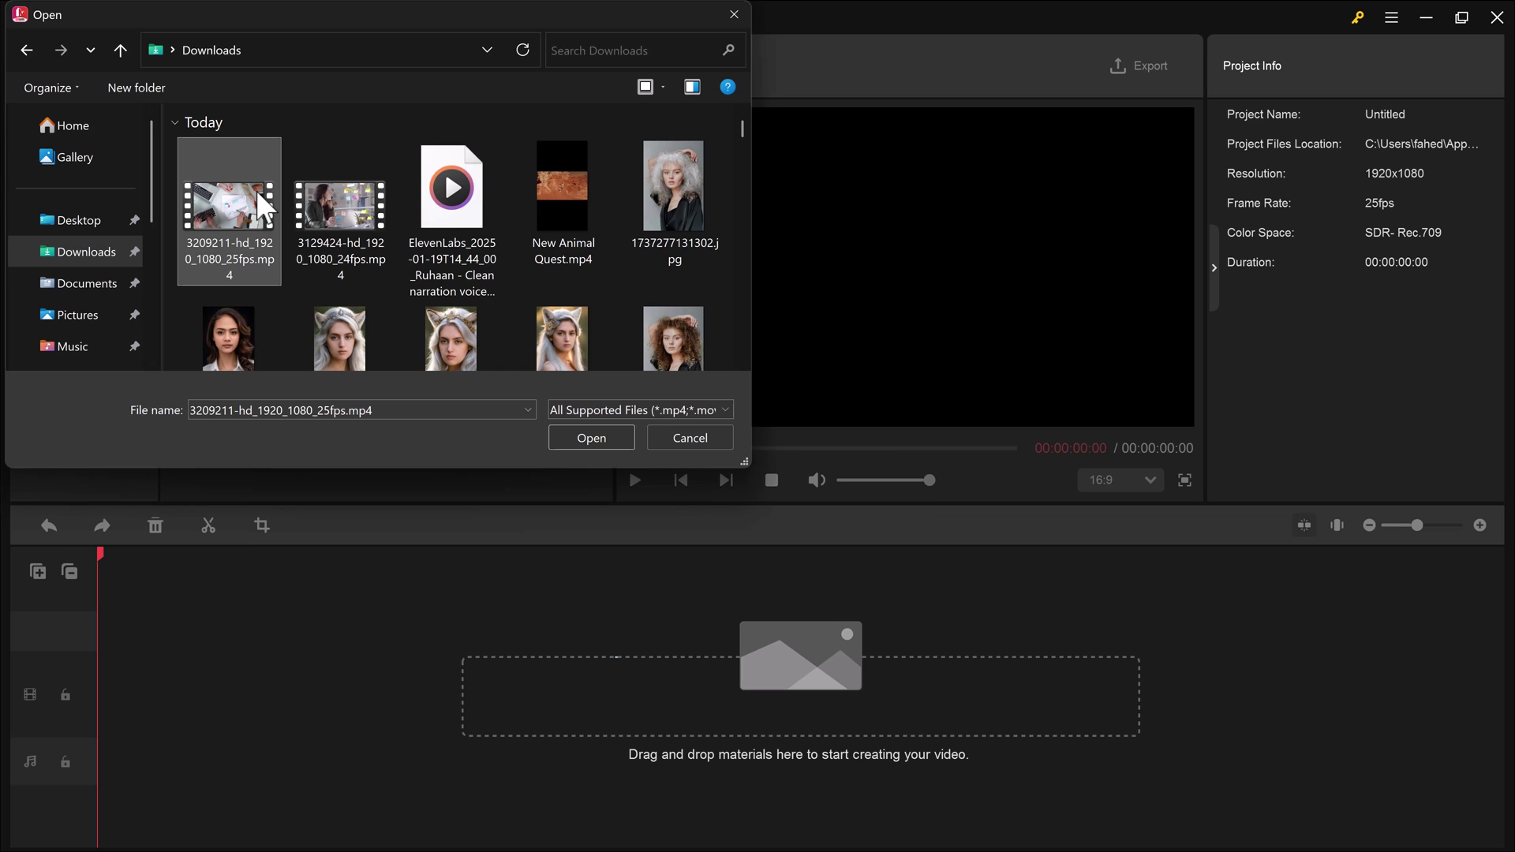
ctrl+click(371, 207)
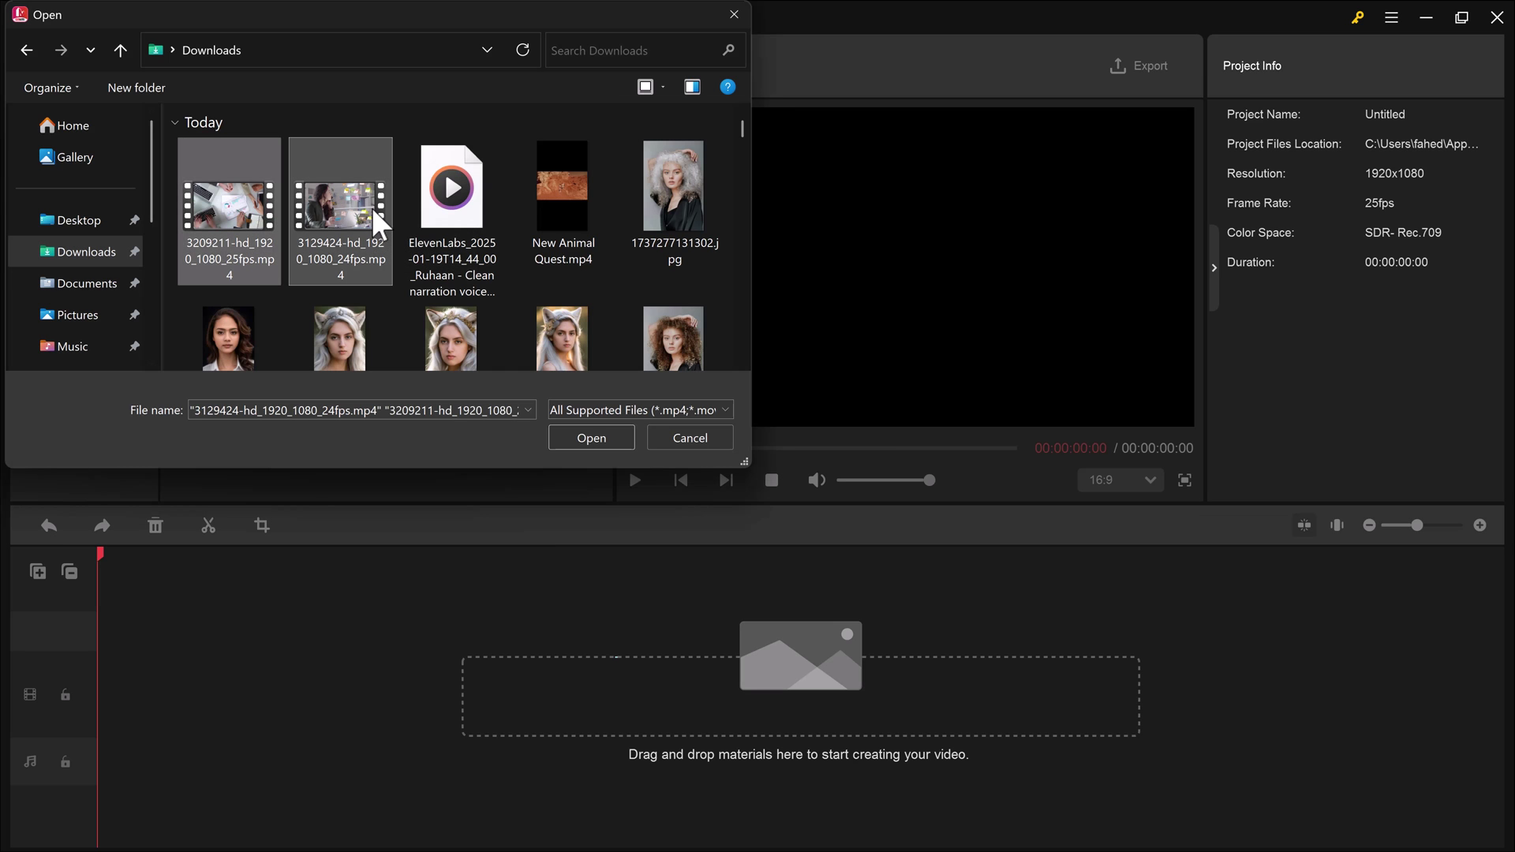
click(600, 437)
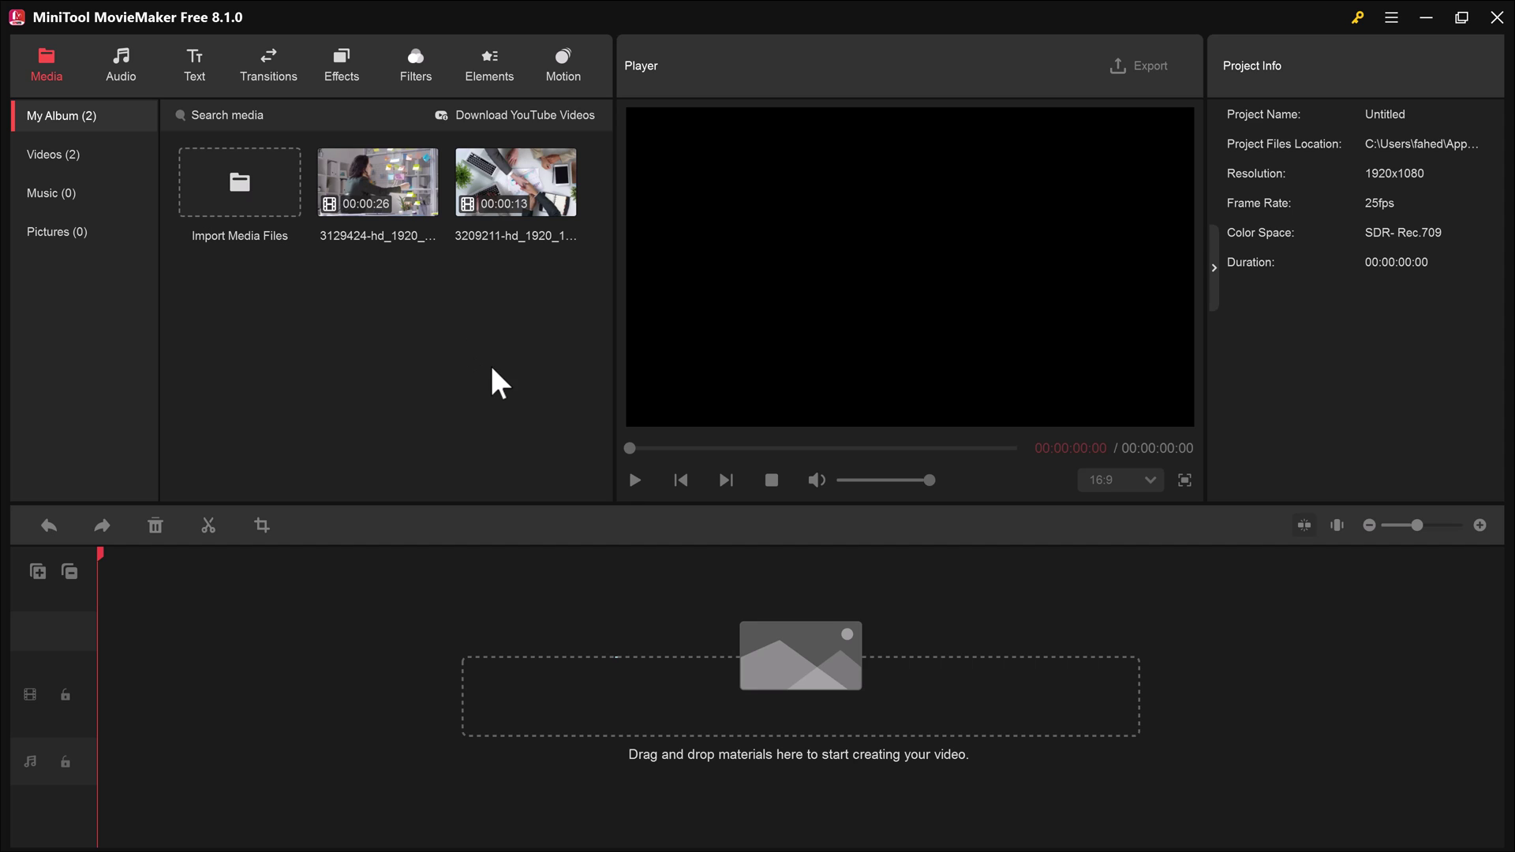
- Add both office clips to the timeline in order and play the sequence from the start
mouse_move(378, 183)
click(428, 208)
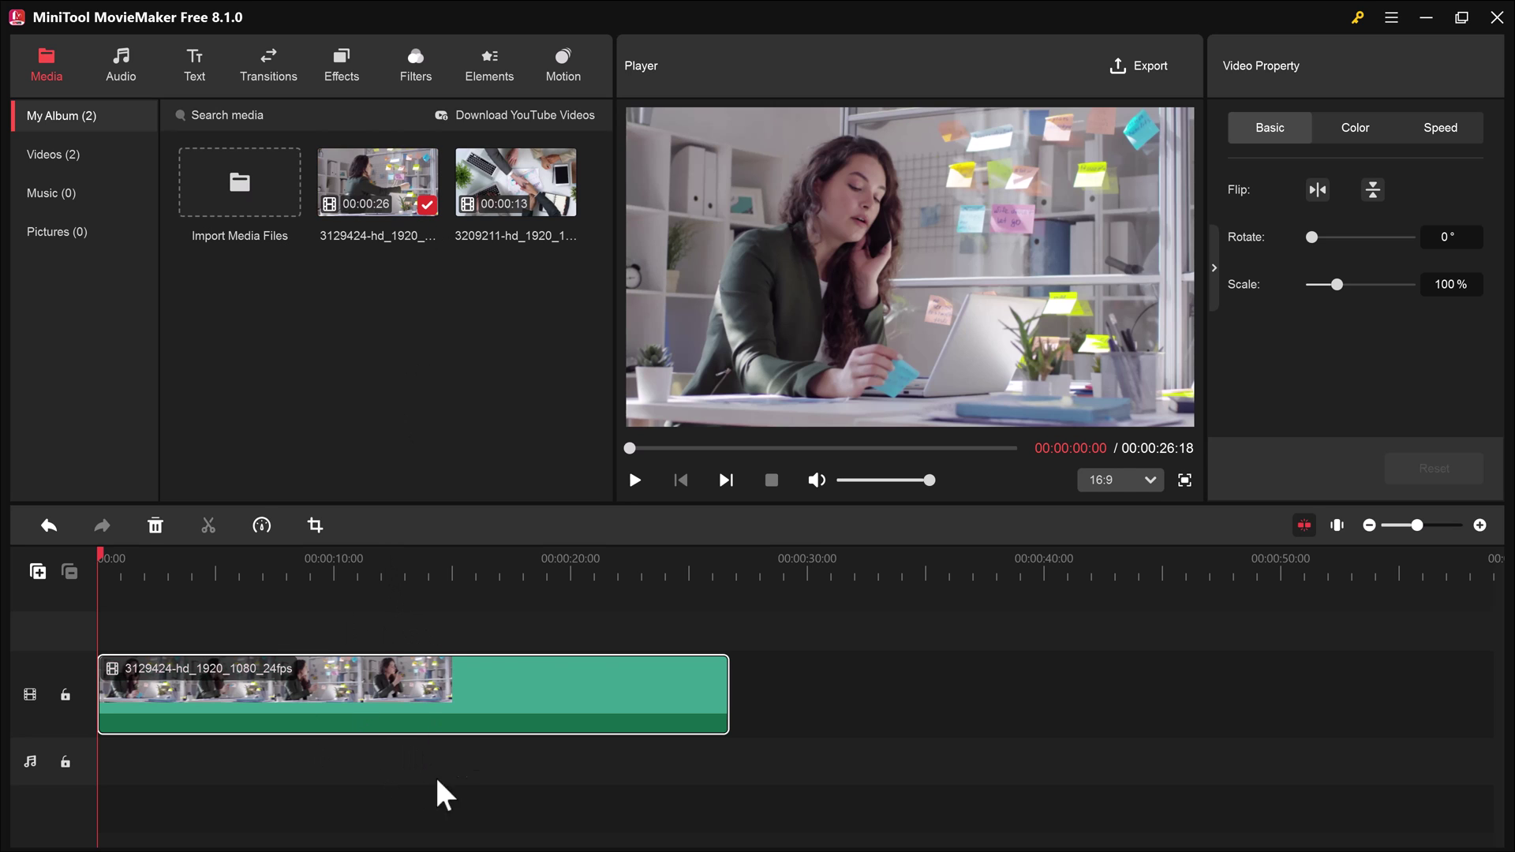
mouse_move(516, 182)
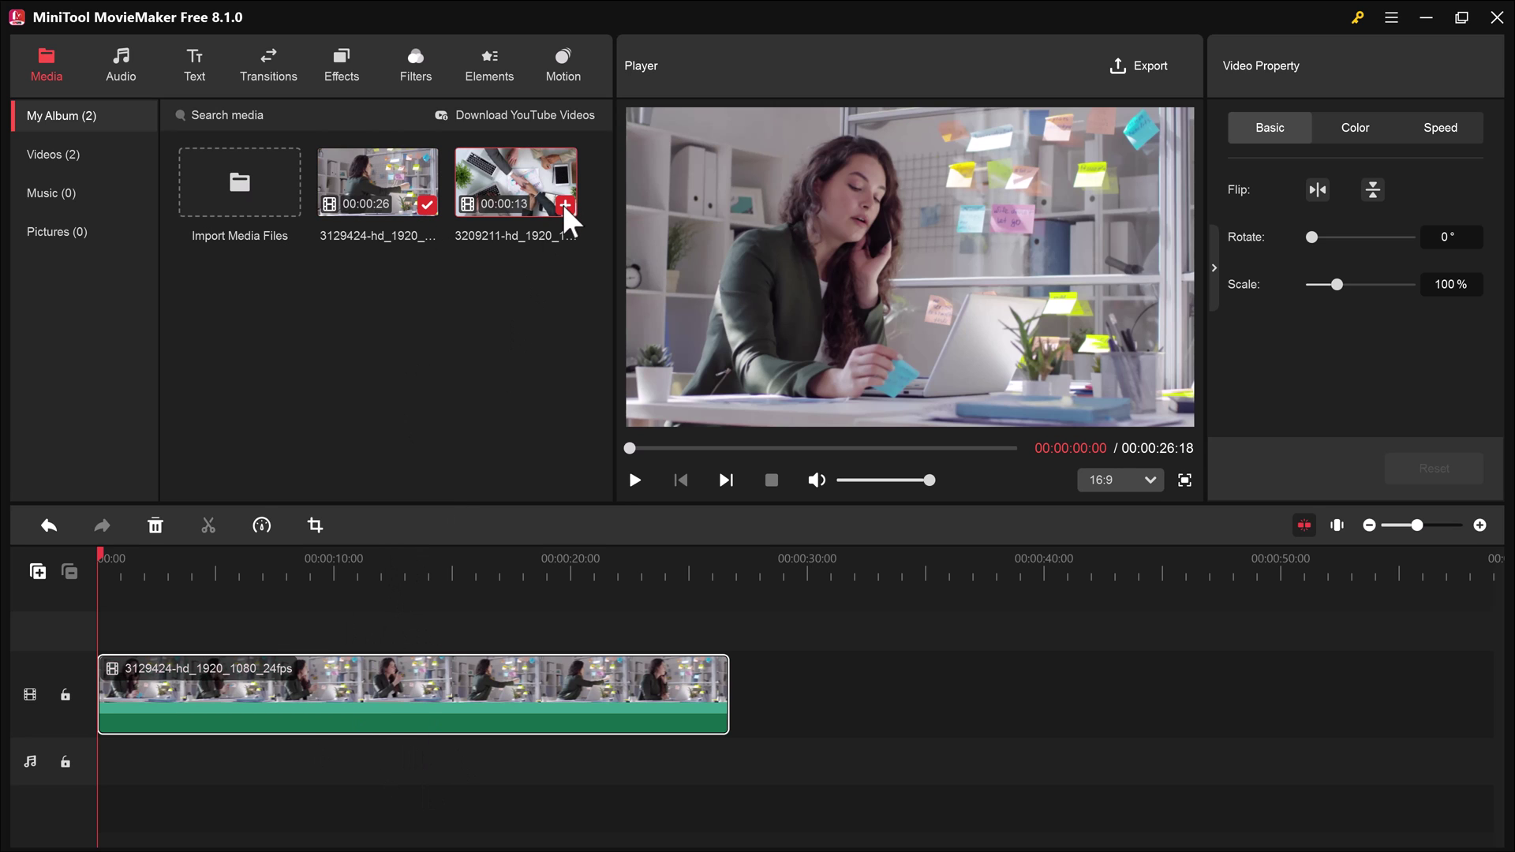
click(566, 209)
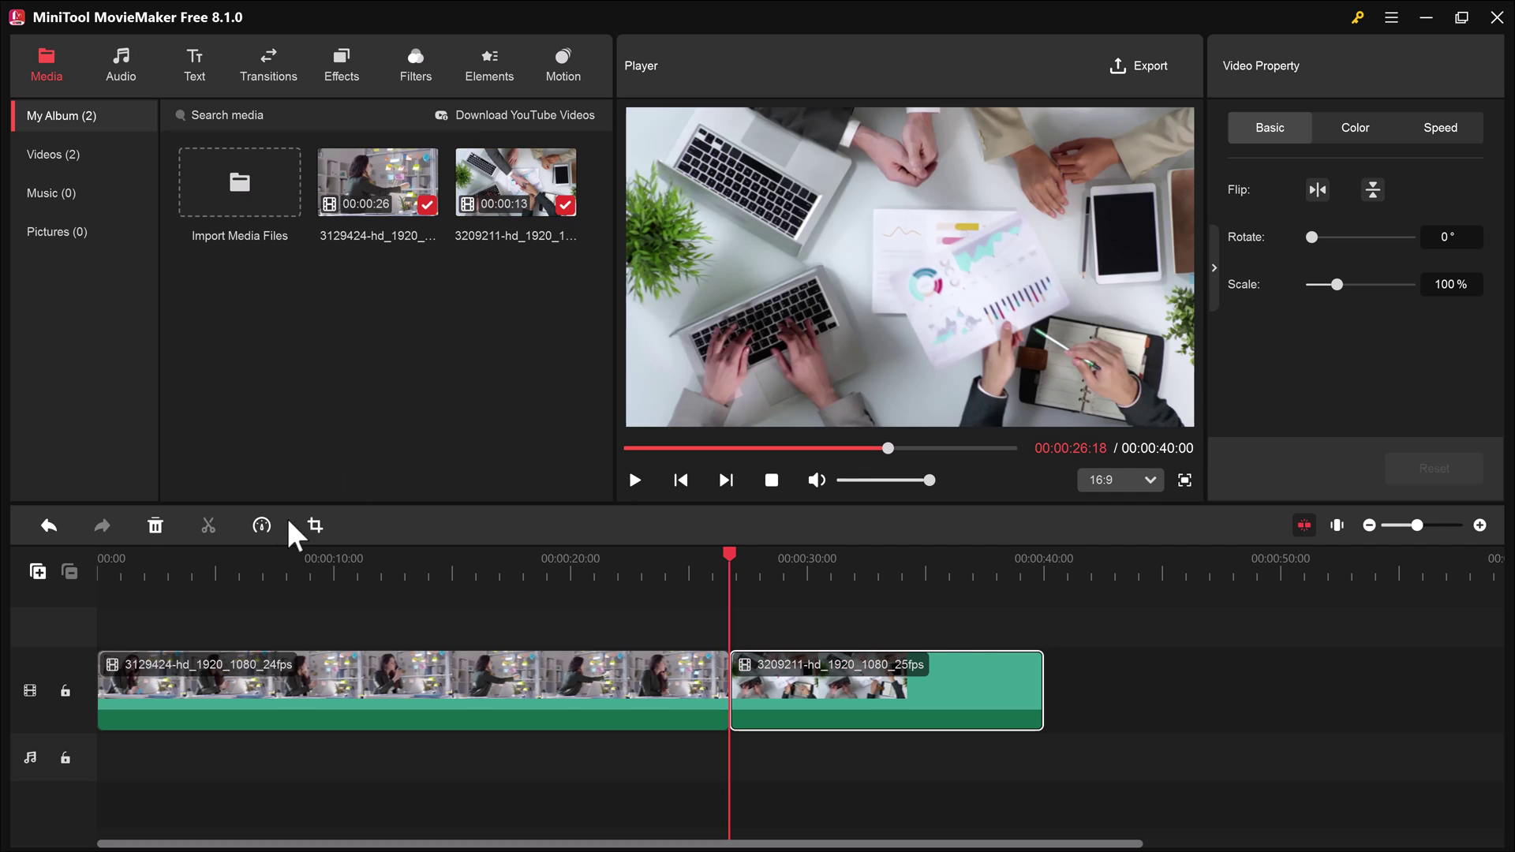
click(108, 580)
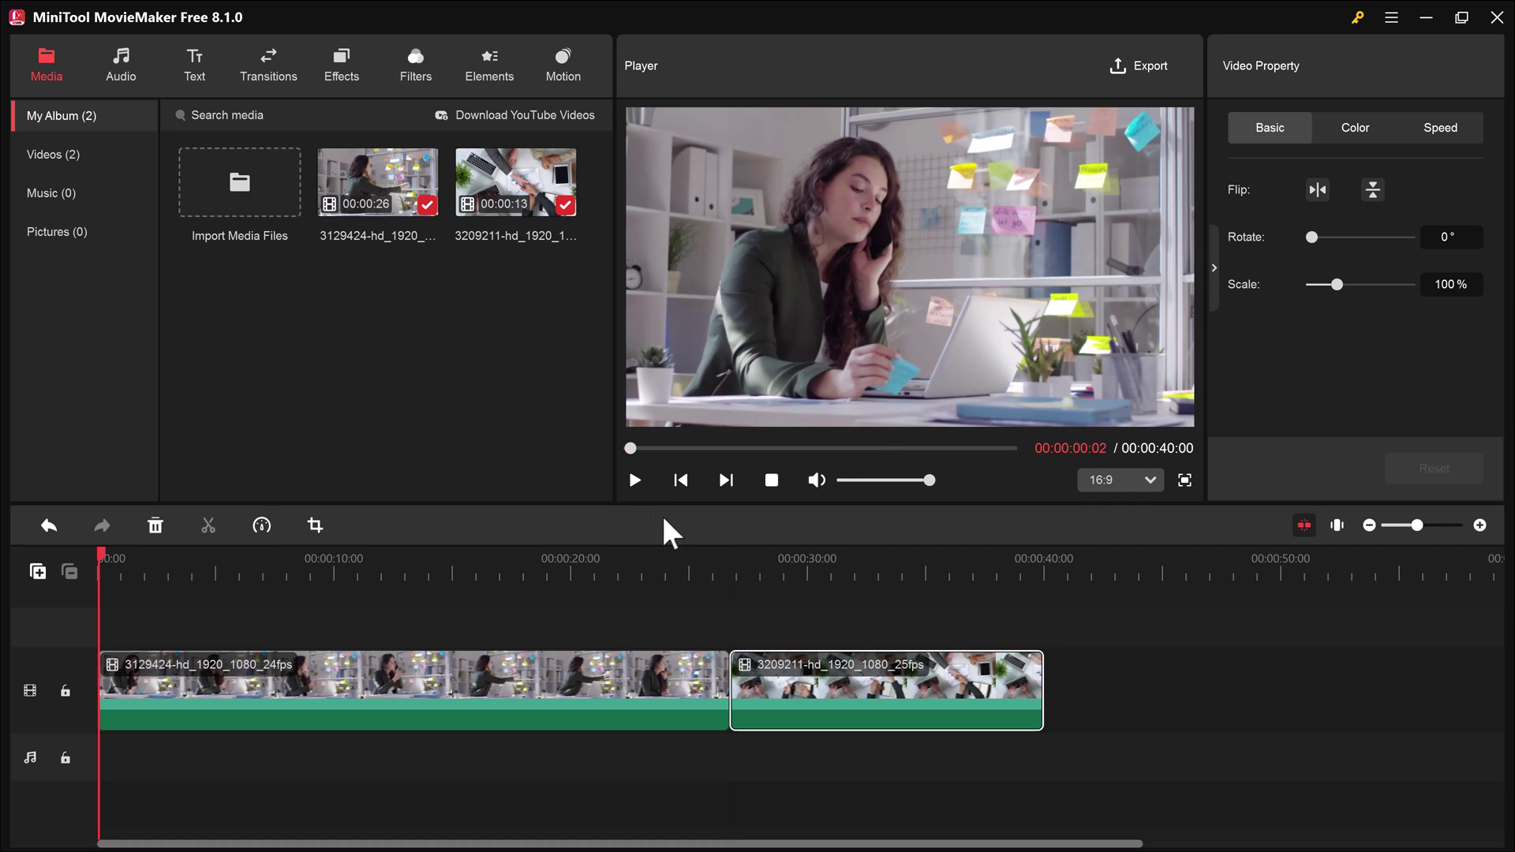
click(634, 482)
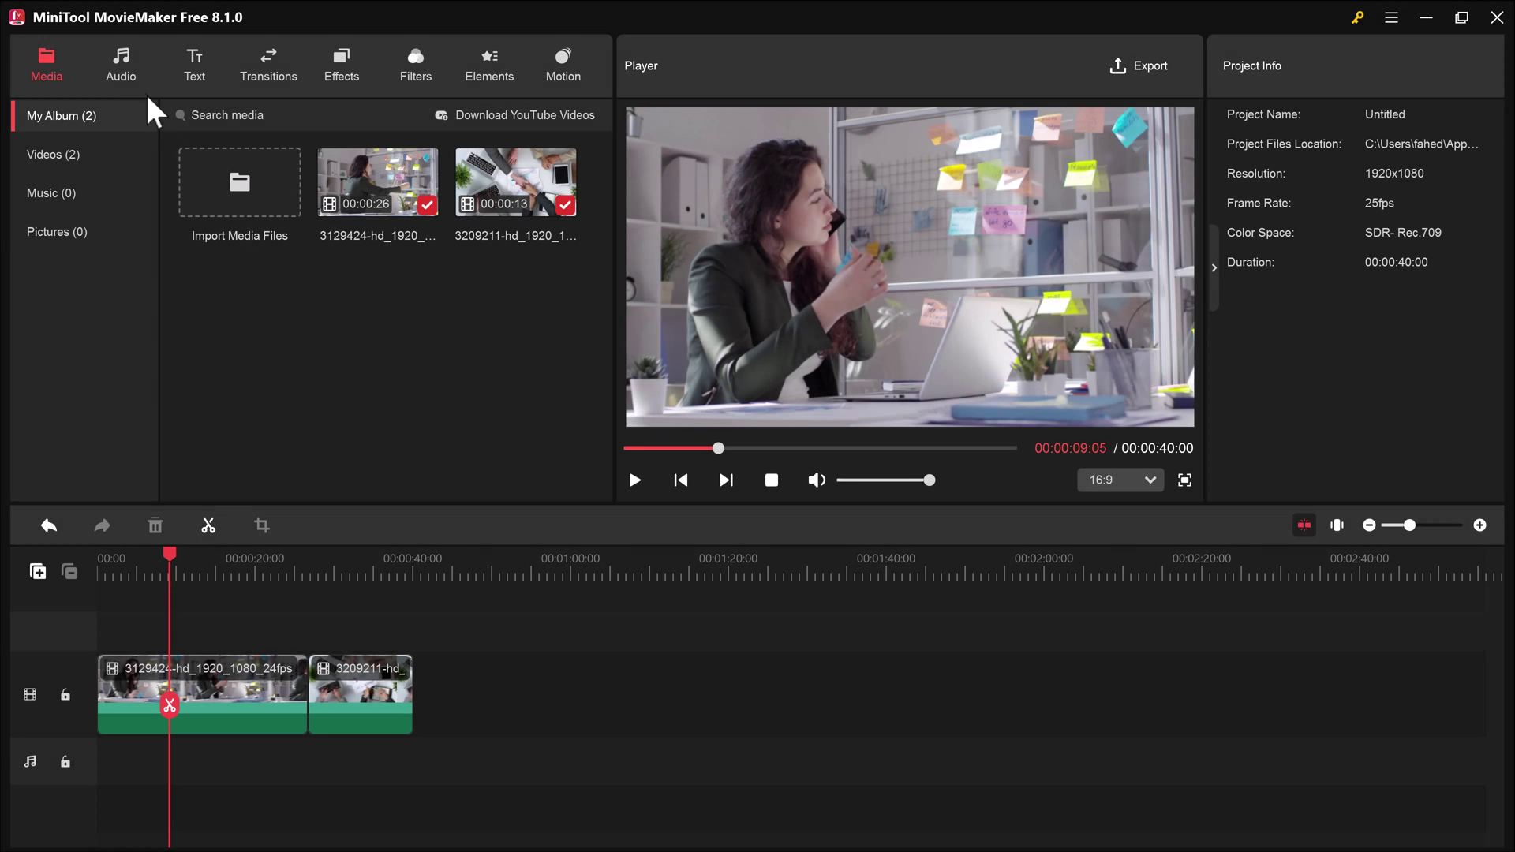
- Add the A_Dusty_Road music track and move Baby to the video's start
click(120, 66)
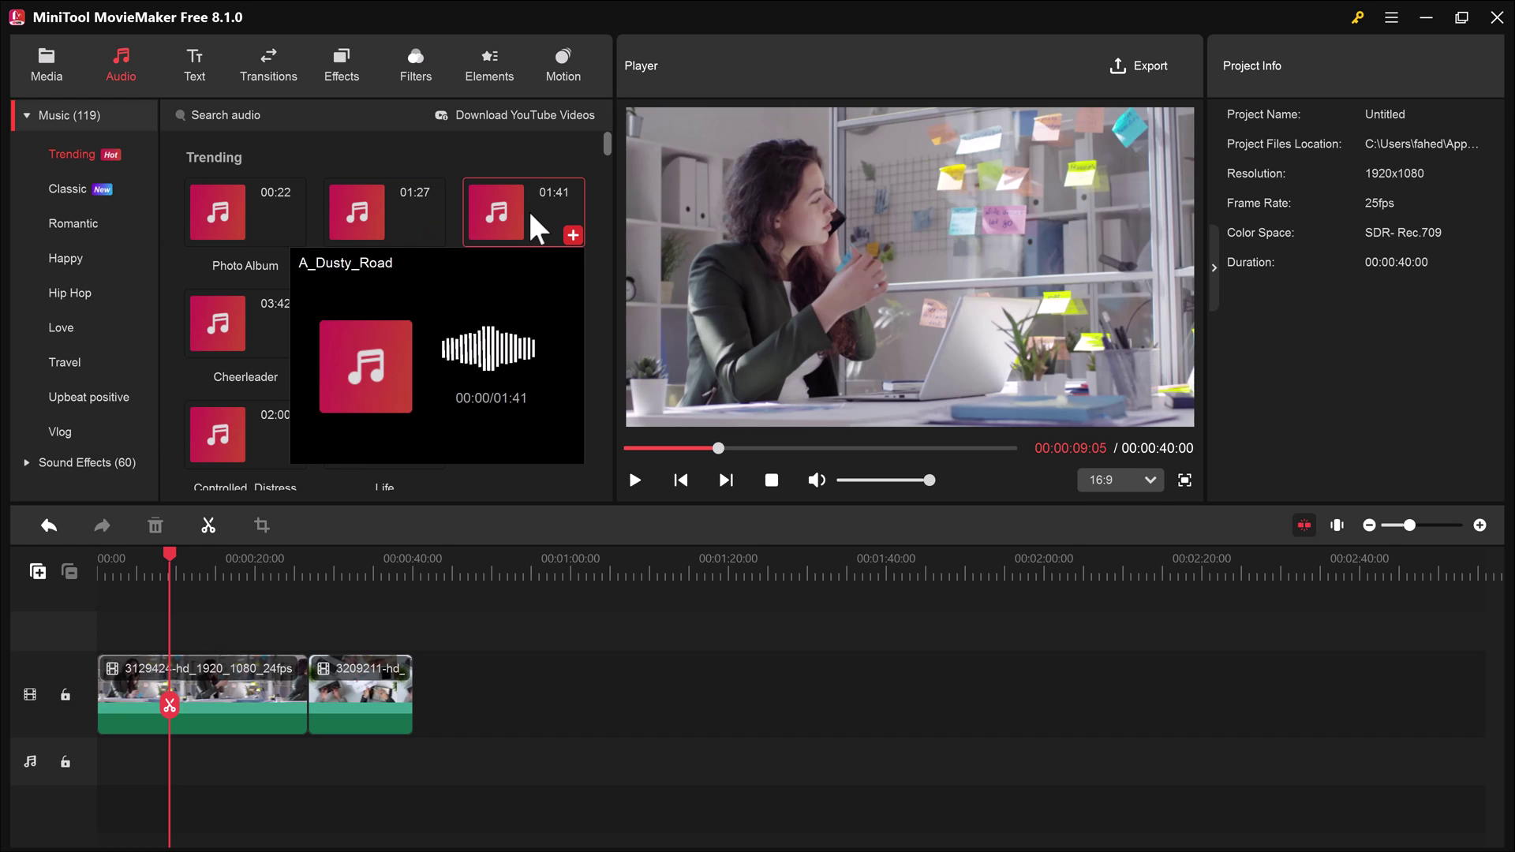
mouse_move(520, 211)
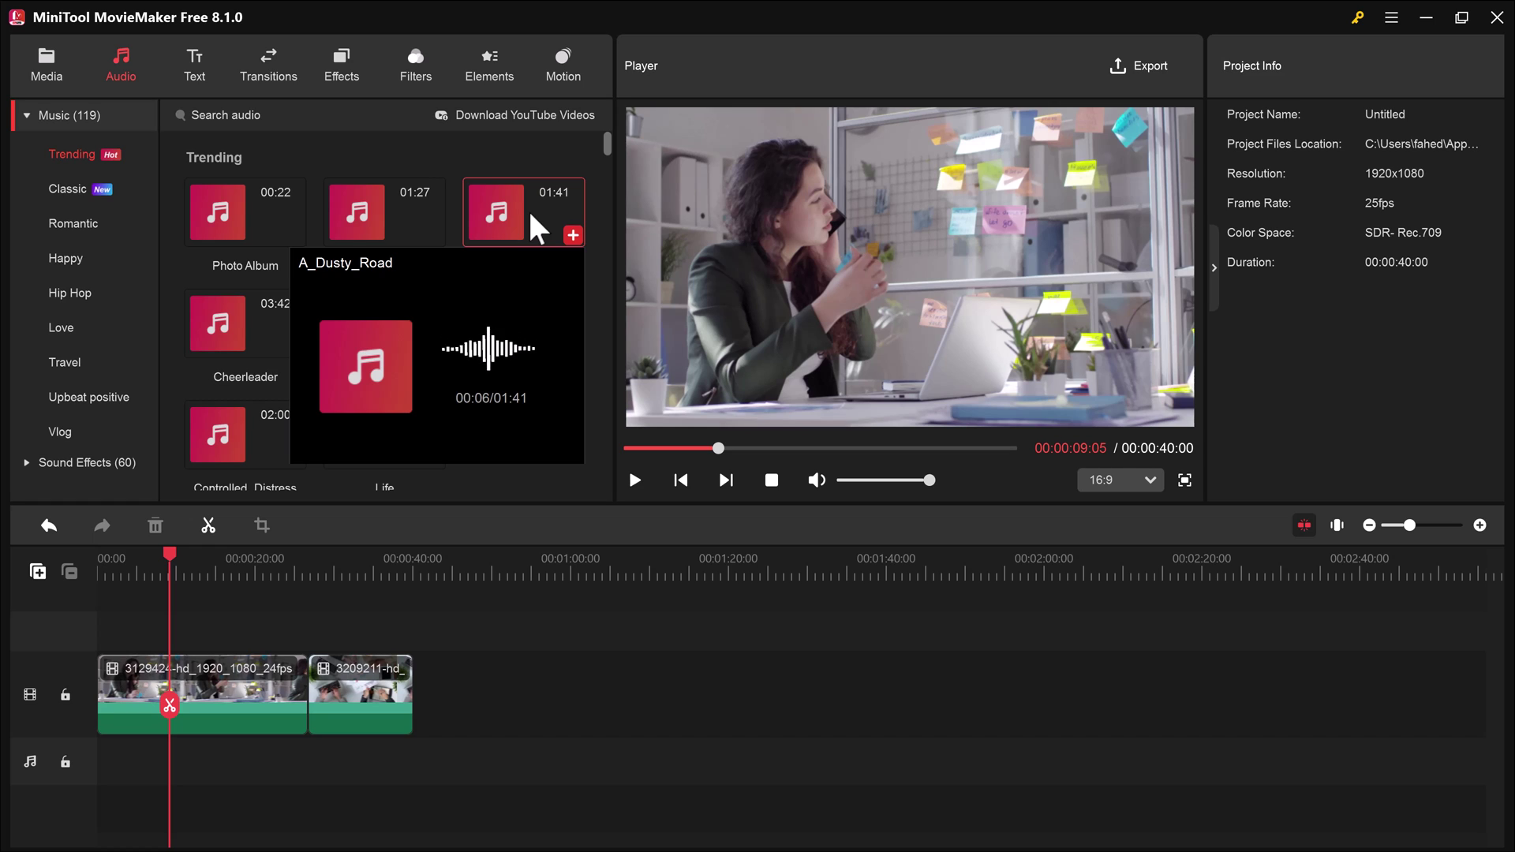
click(573, 234)
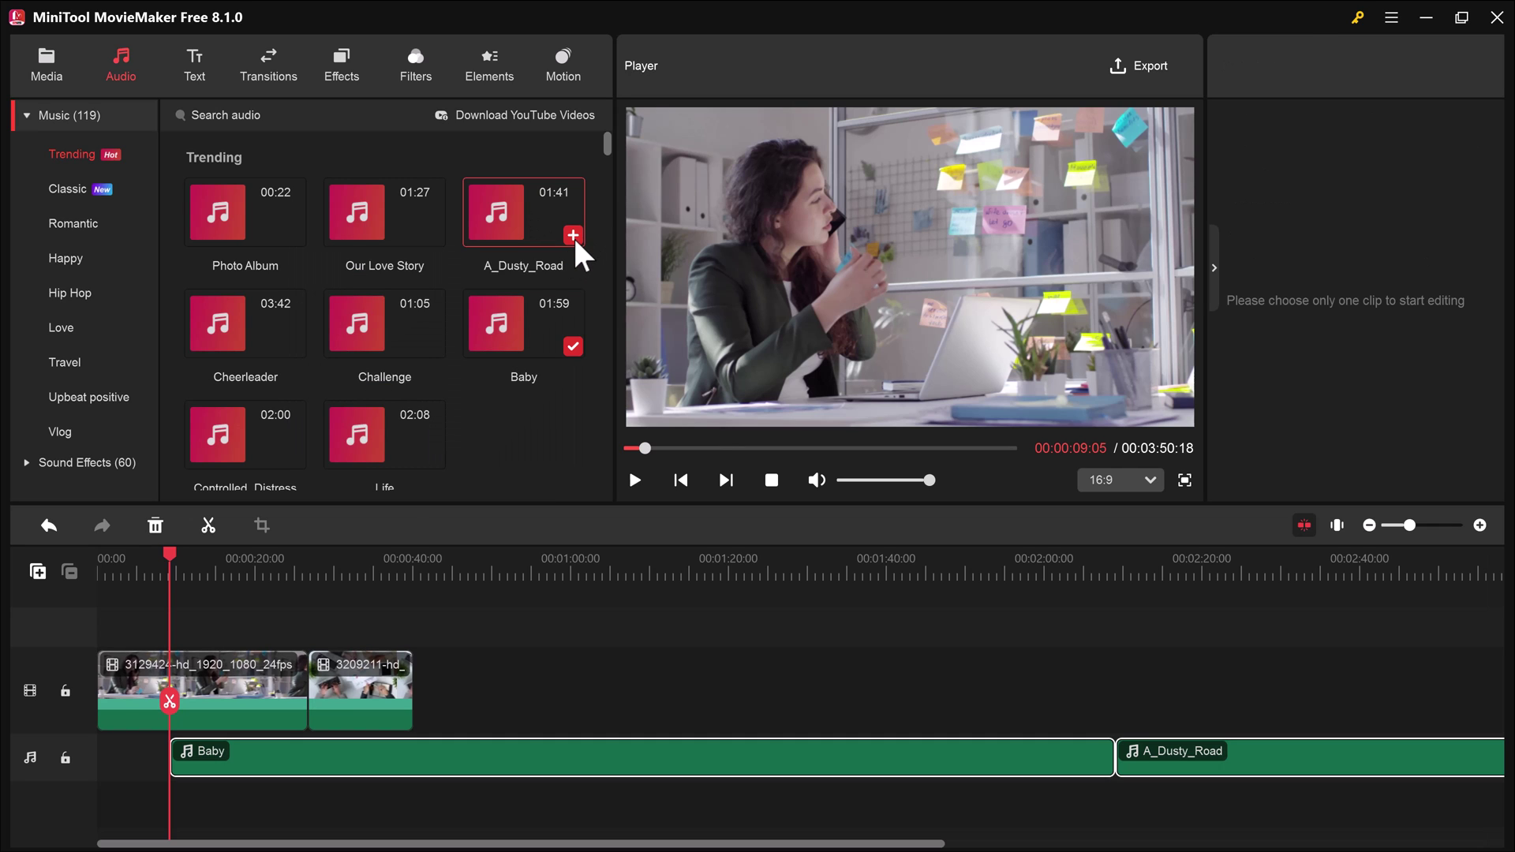
mouse_move(454, 754)
mouse_down()
mouse_move(336, 766)
mouse_move(364, 740)
mouse_up()
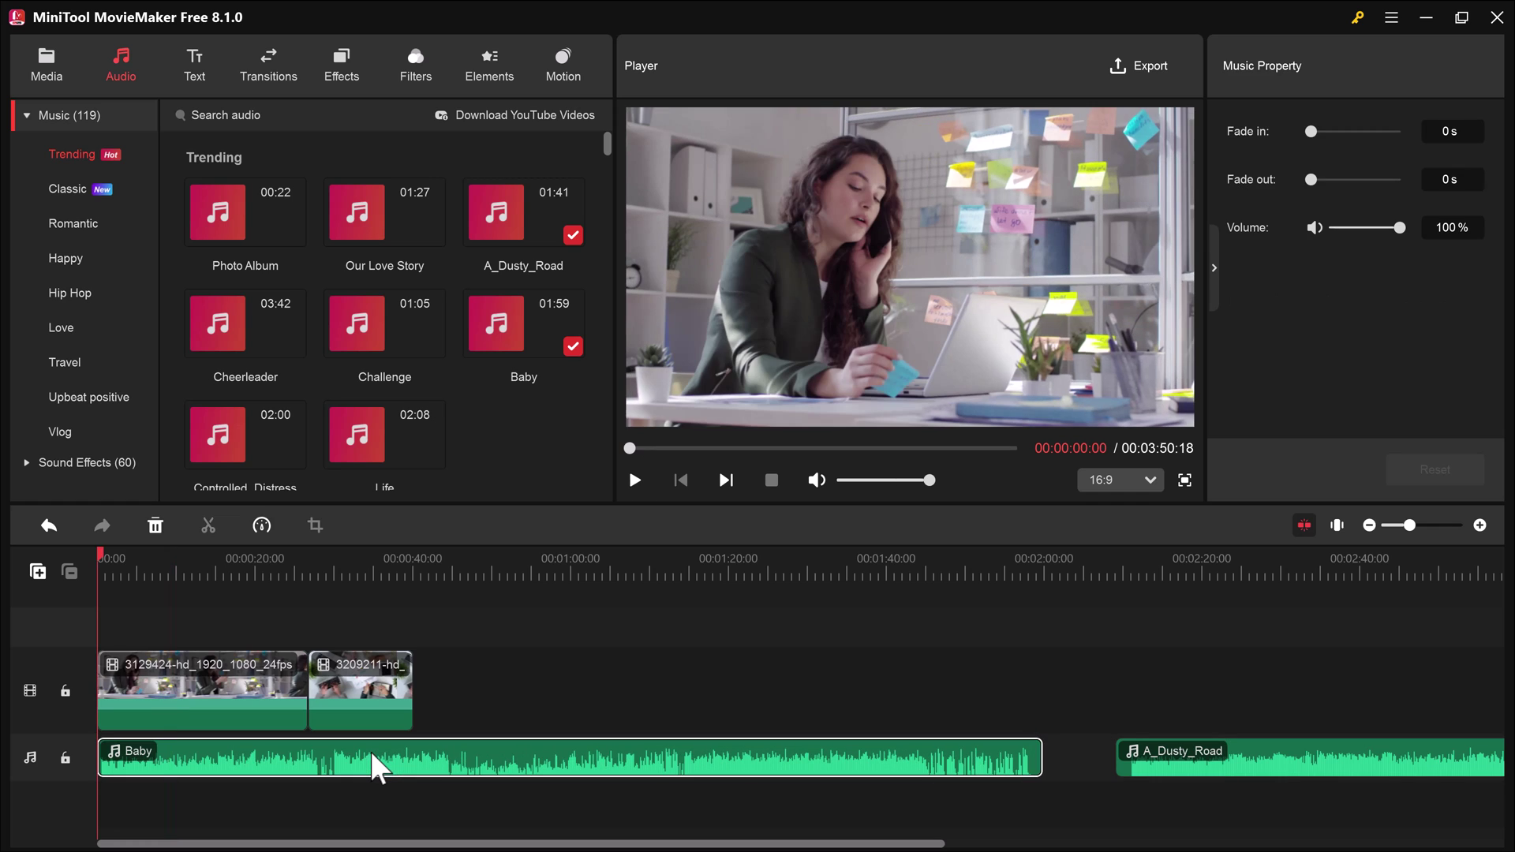
- Preview the video with music, then trim Baby to end with the clips
click(635, 482)
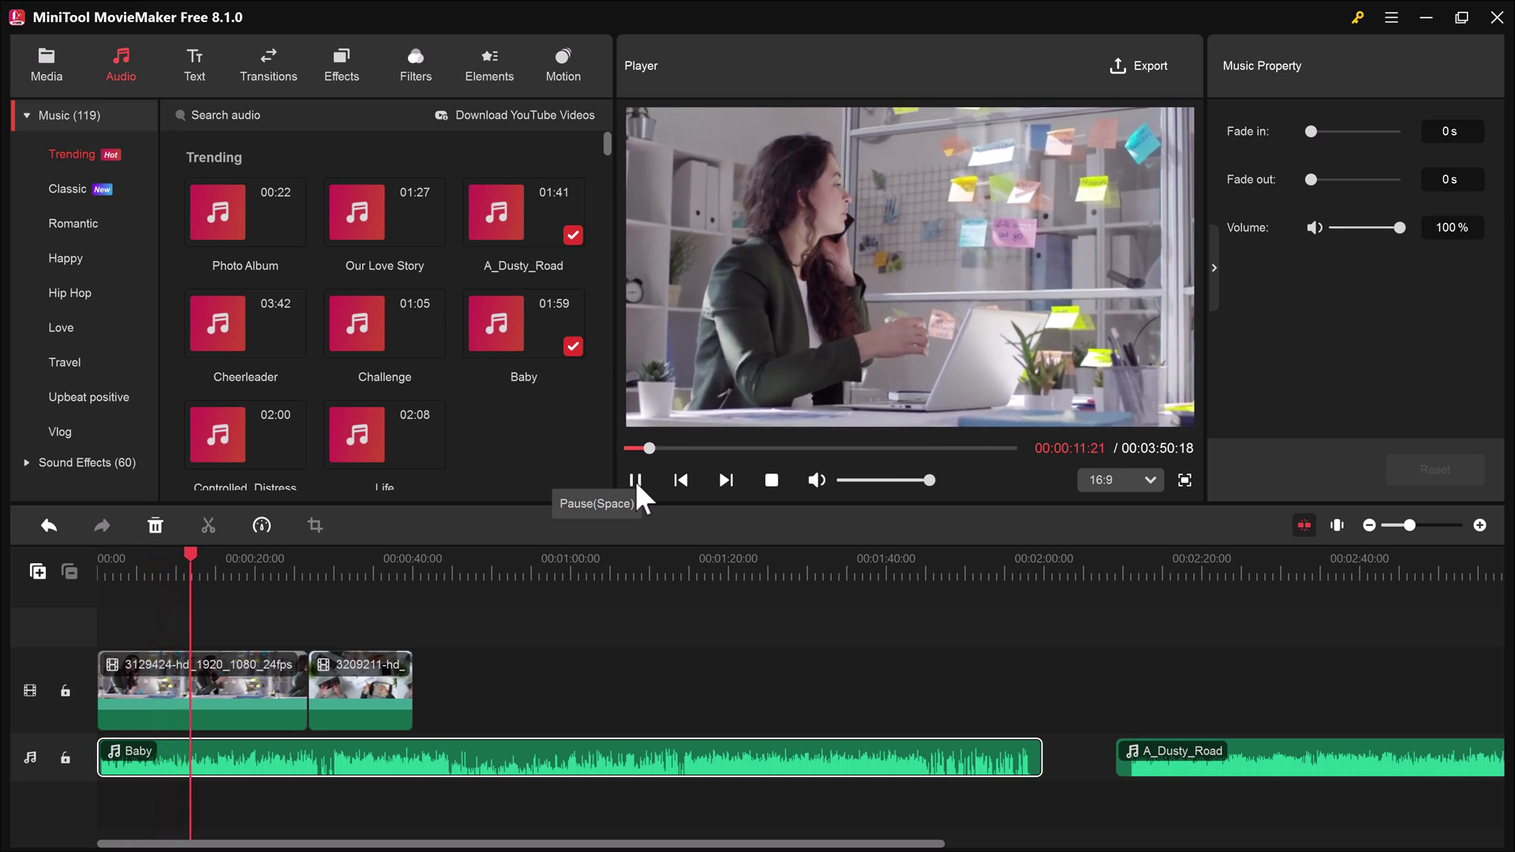
click(635, 481)
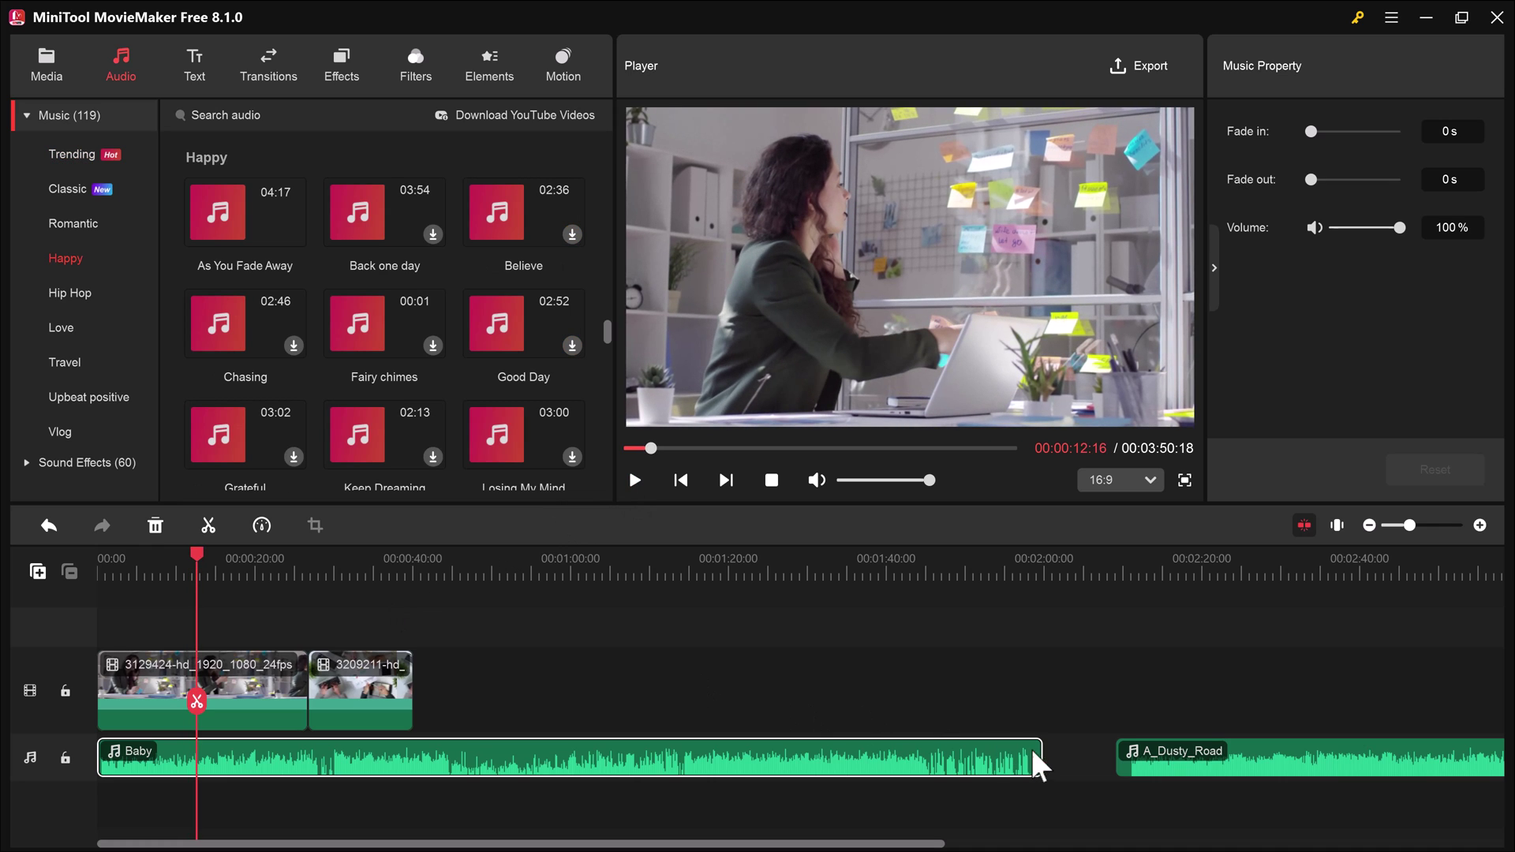
drag(1037, 757, 410, 737)
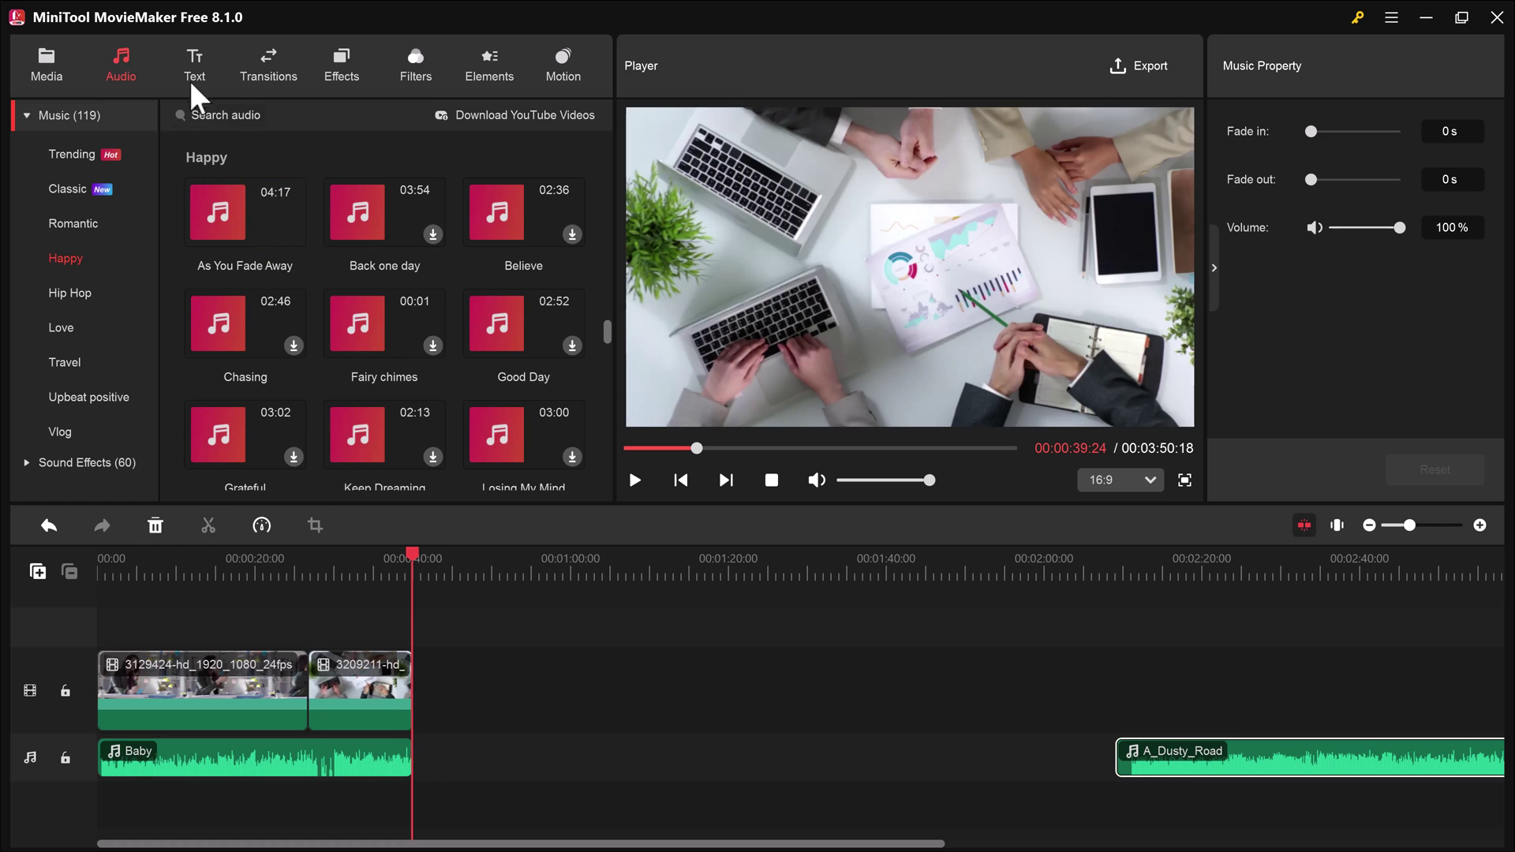
- Place the Title10 template above the first clip and replace its placeholder text
click(197, 59)
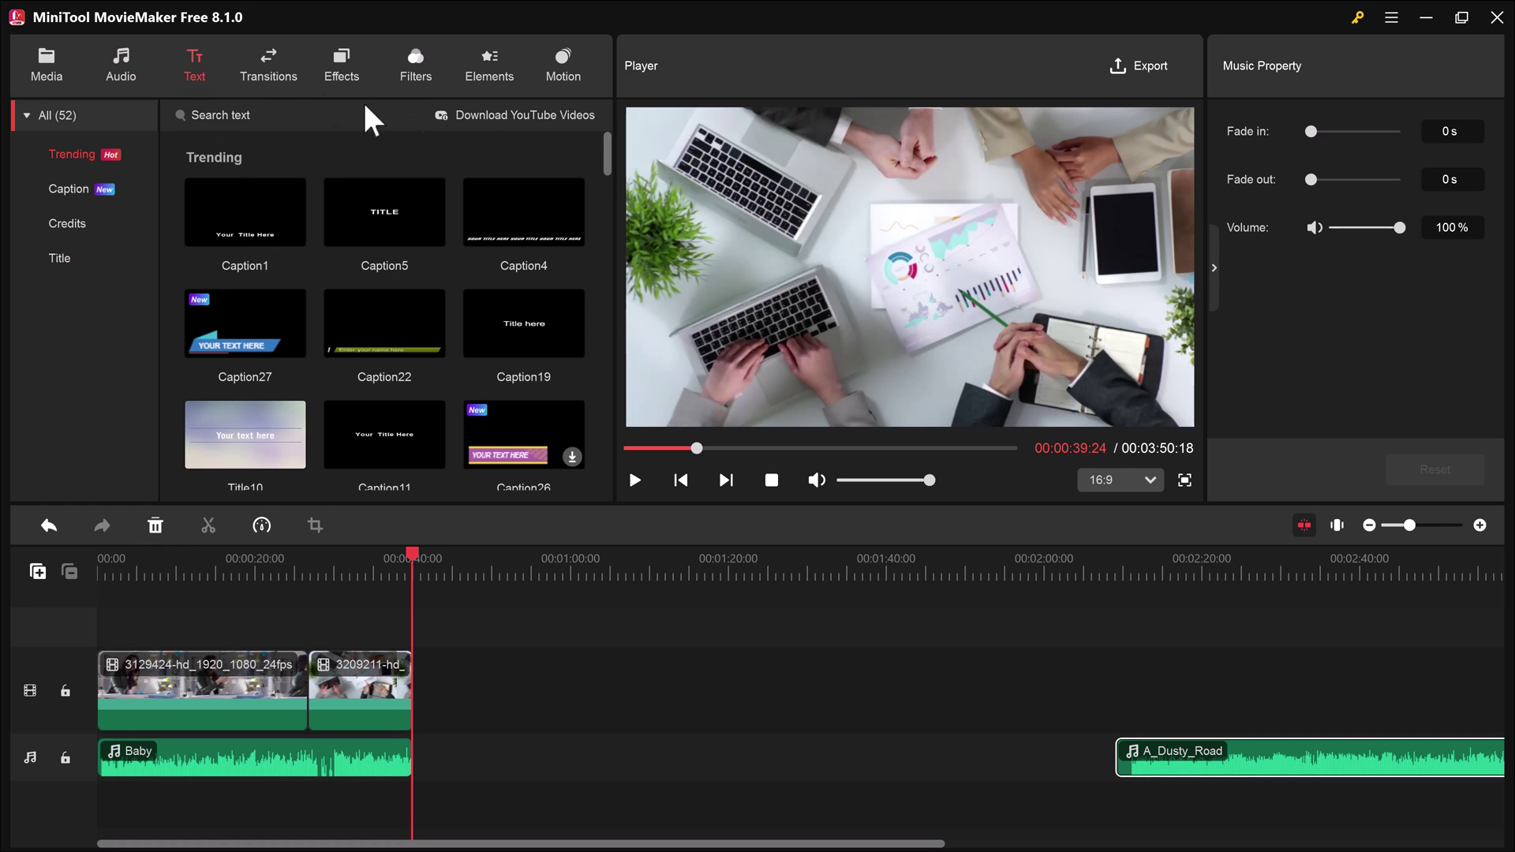
mouse_move(606, 160)
mouse_down()
mouse_move(609, 202)
mouse_move(617, 187)
mouse_up()
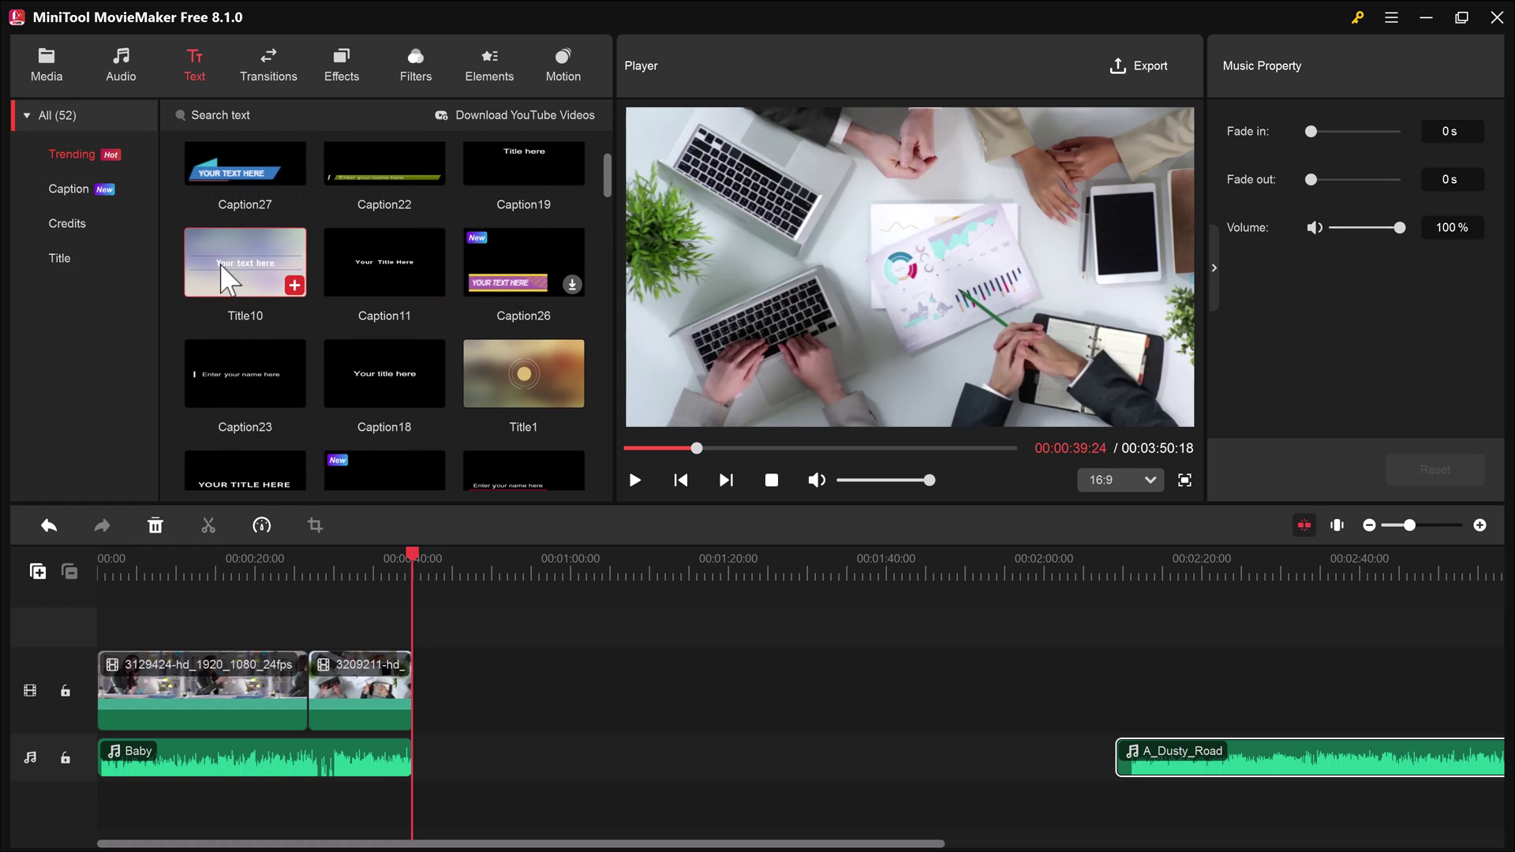
click(293, 284)
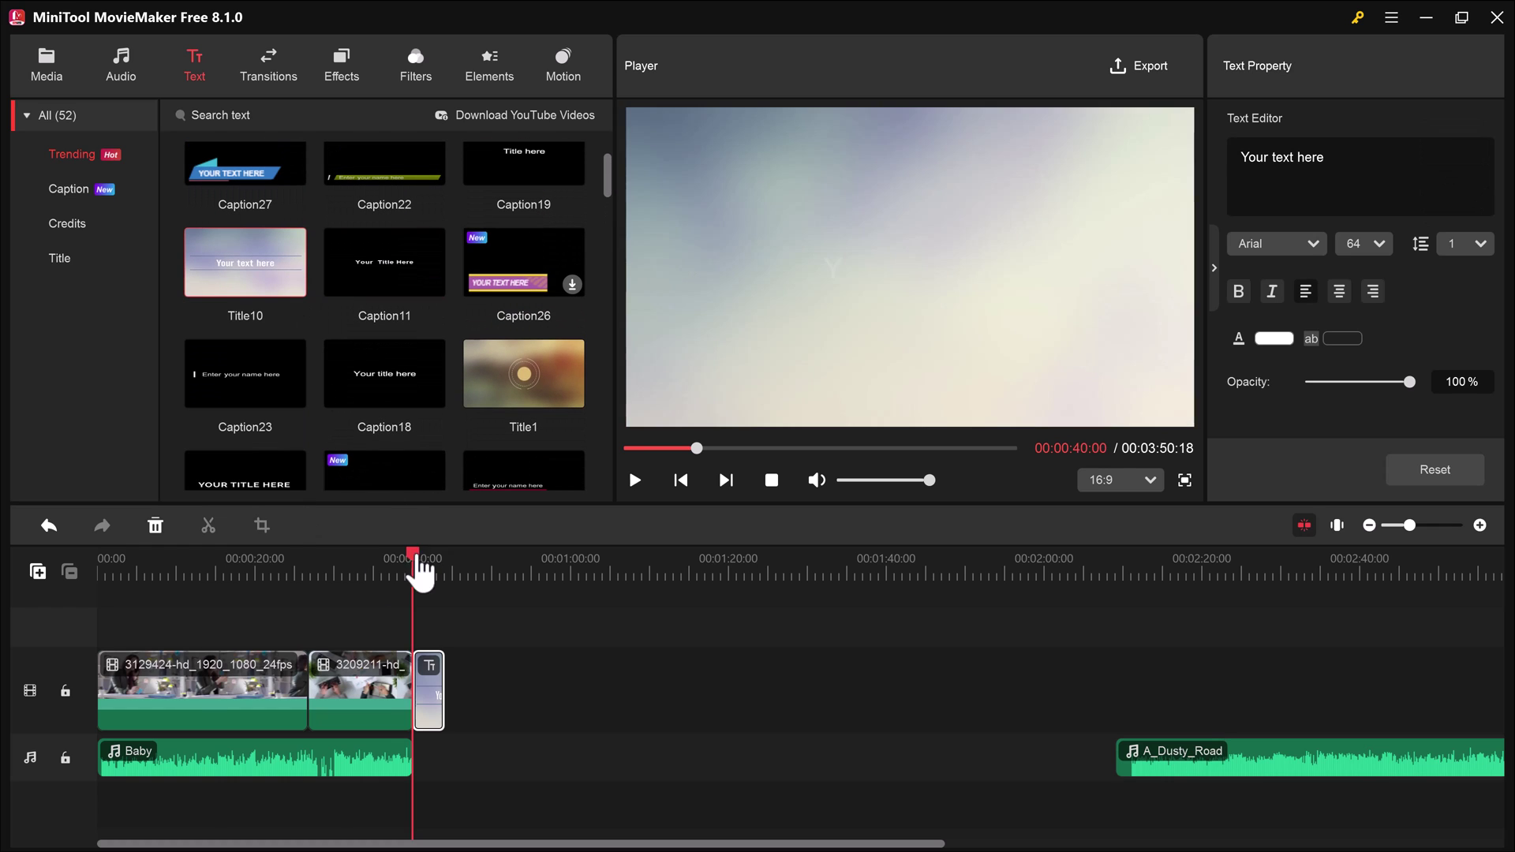
drag(214, 627, 208, 616)
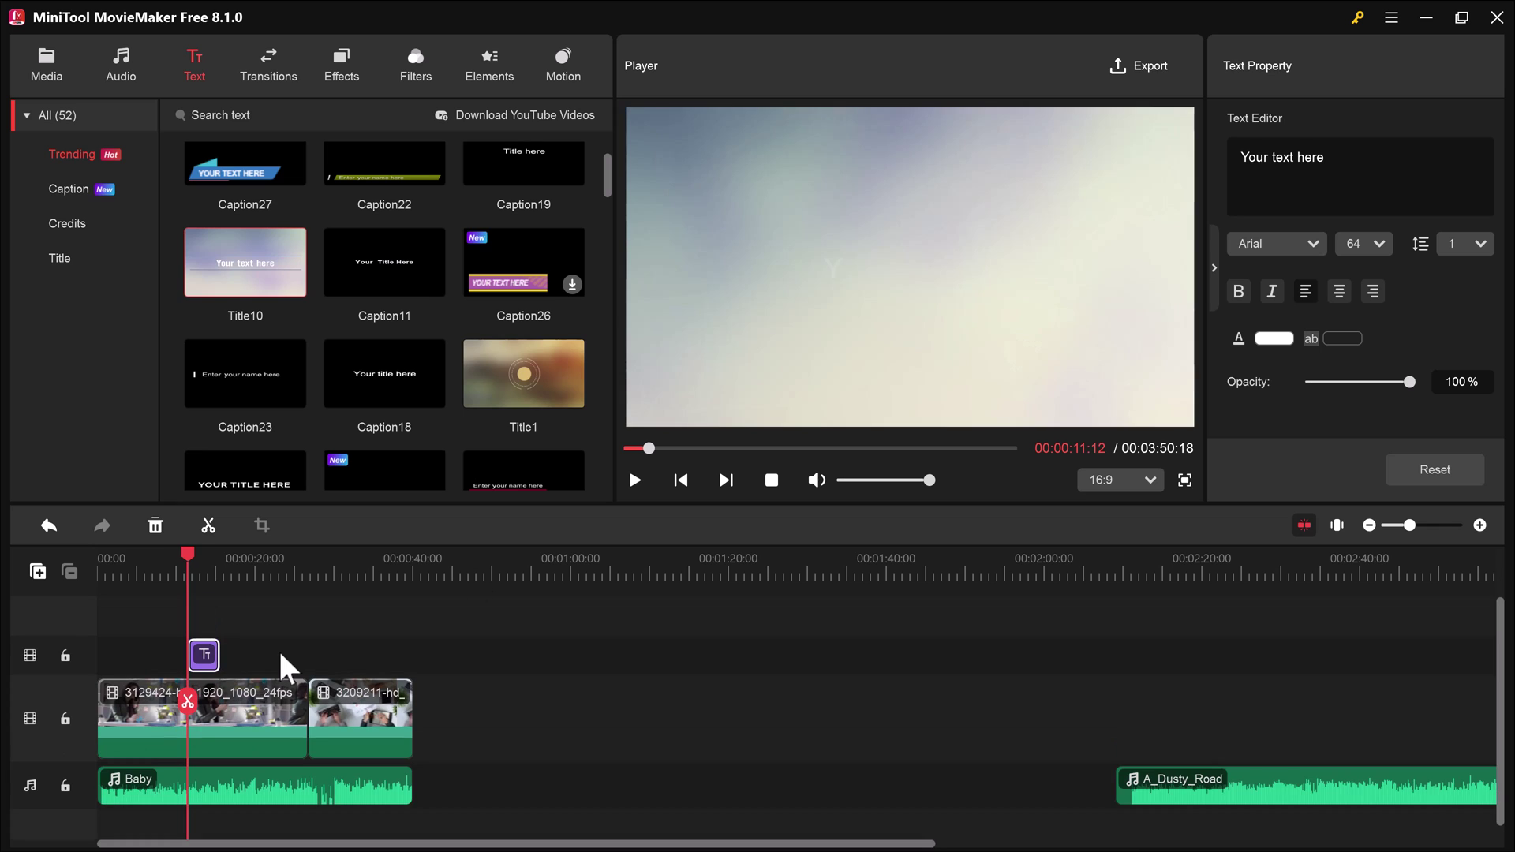
key(ctrl+a)
text(MiniTool Movie)
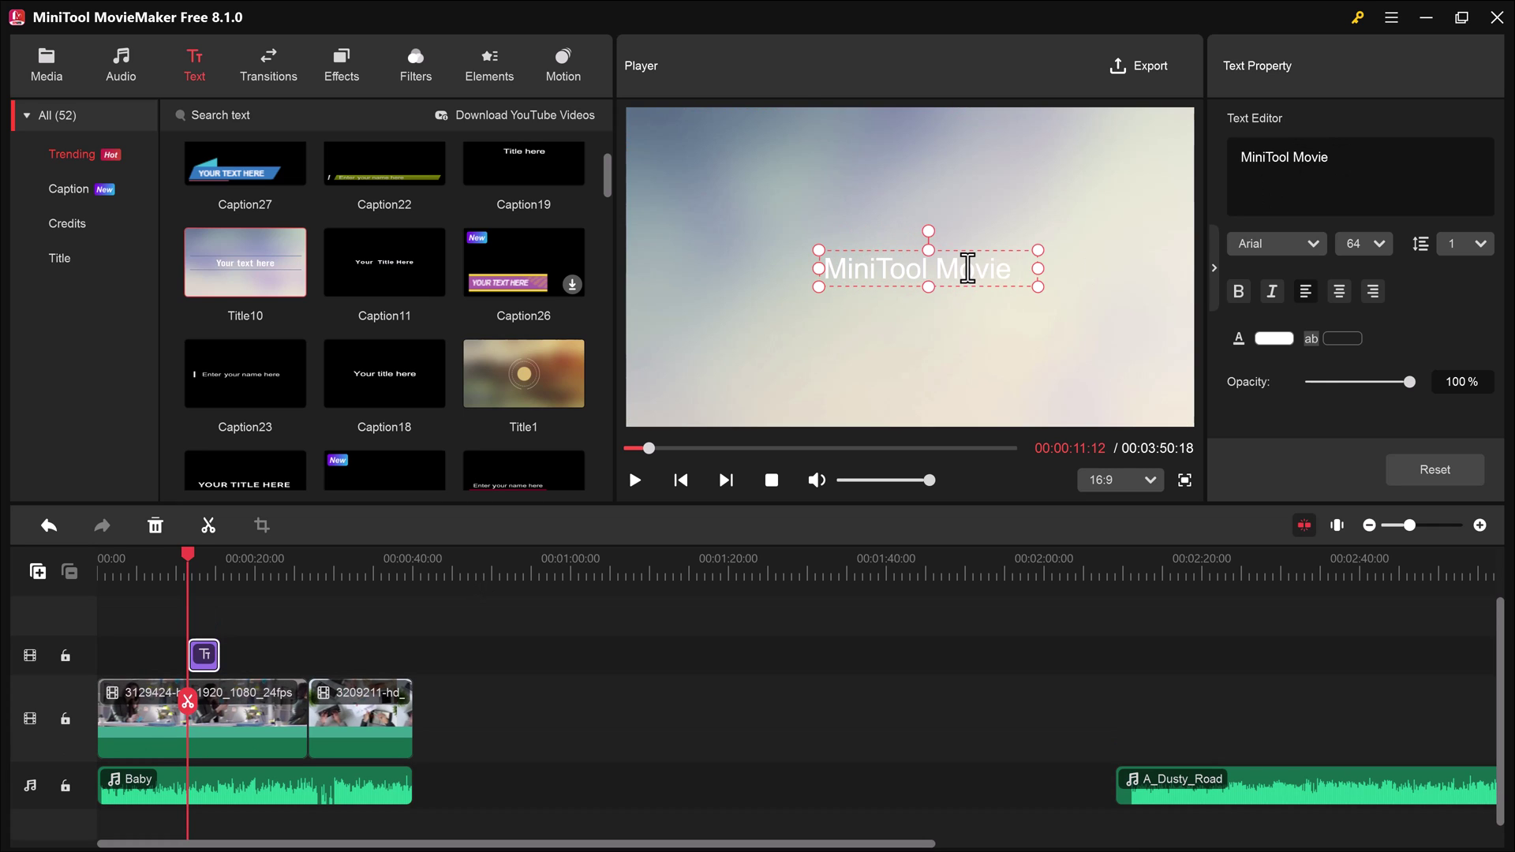
text( Maker)
- Set the title to Bowlby font at size 56, centred in the frame
click(1279, 244)
click(1272, 284)
drag(964, 268, 911, 266)
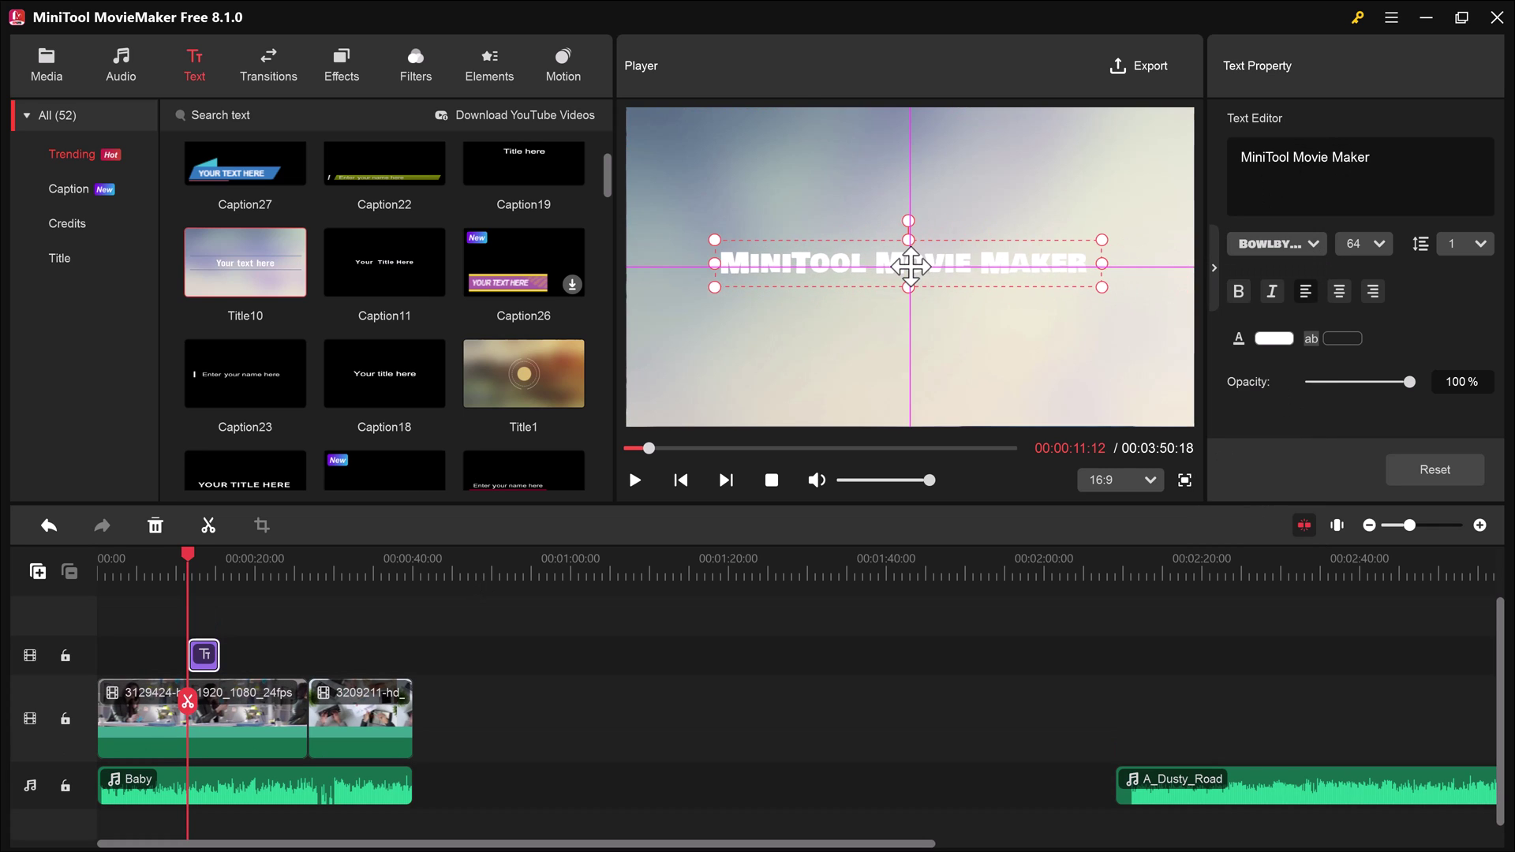
click(1361, 243)
click(1366, 422)
- Colour MOVIE black, MAKER purple and MINITOOL light green, then rewind before the title
click(1274, 340)
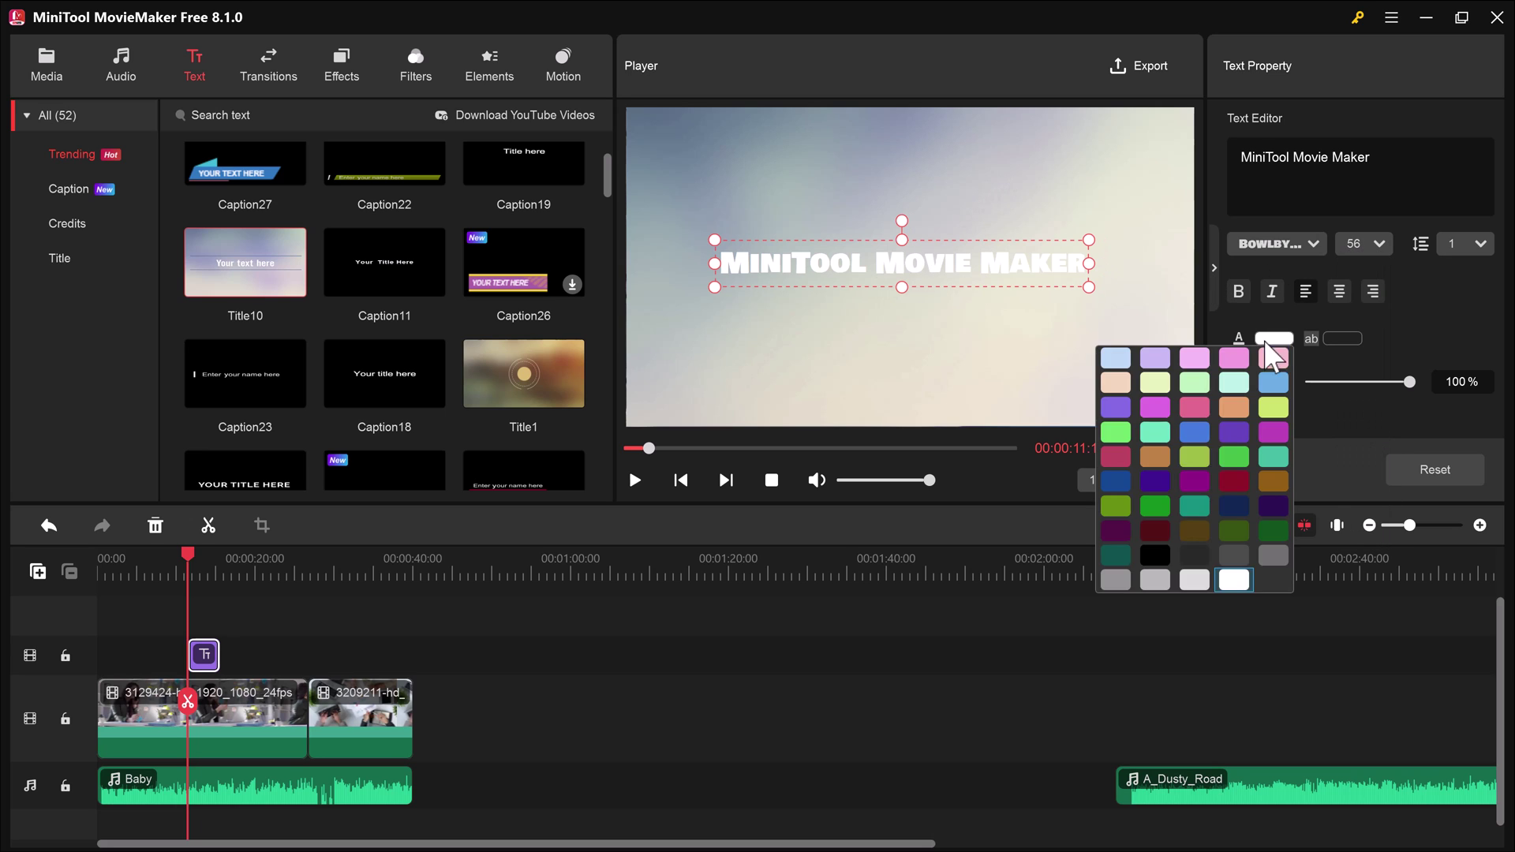
click(1156, 554)
double_click(989, 262)
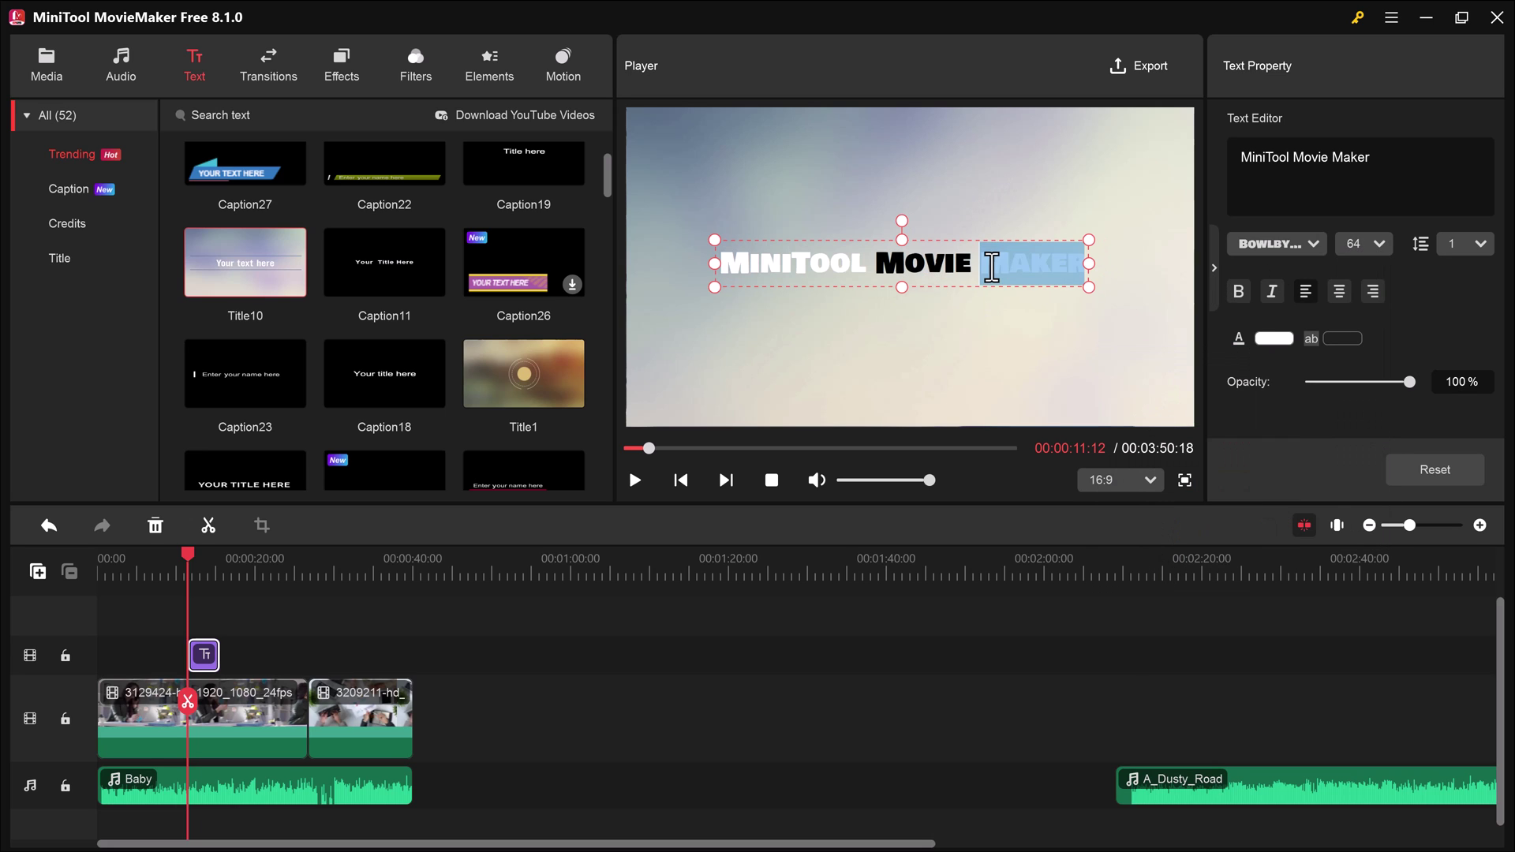
click(1273, 340)
click(1277, 453)
double_click(793, 263)
click(1275, 339)
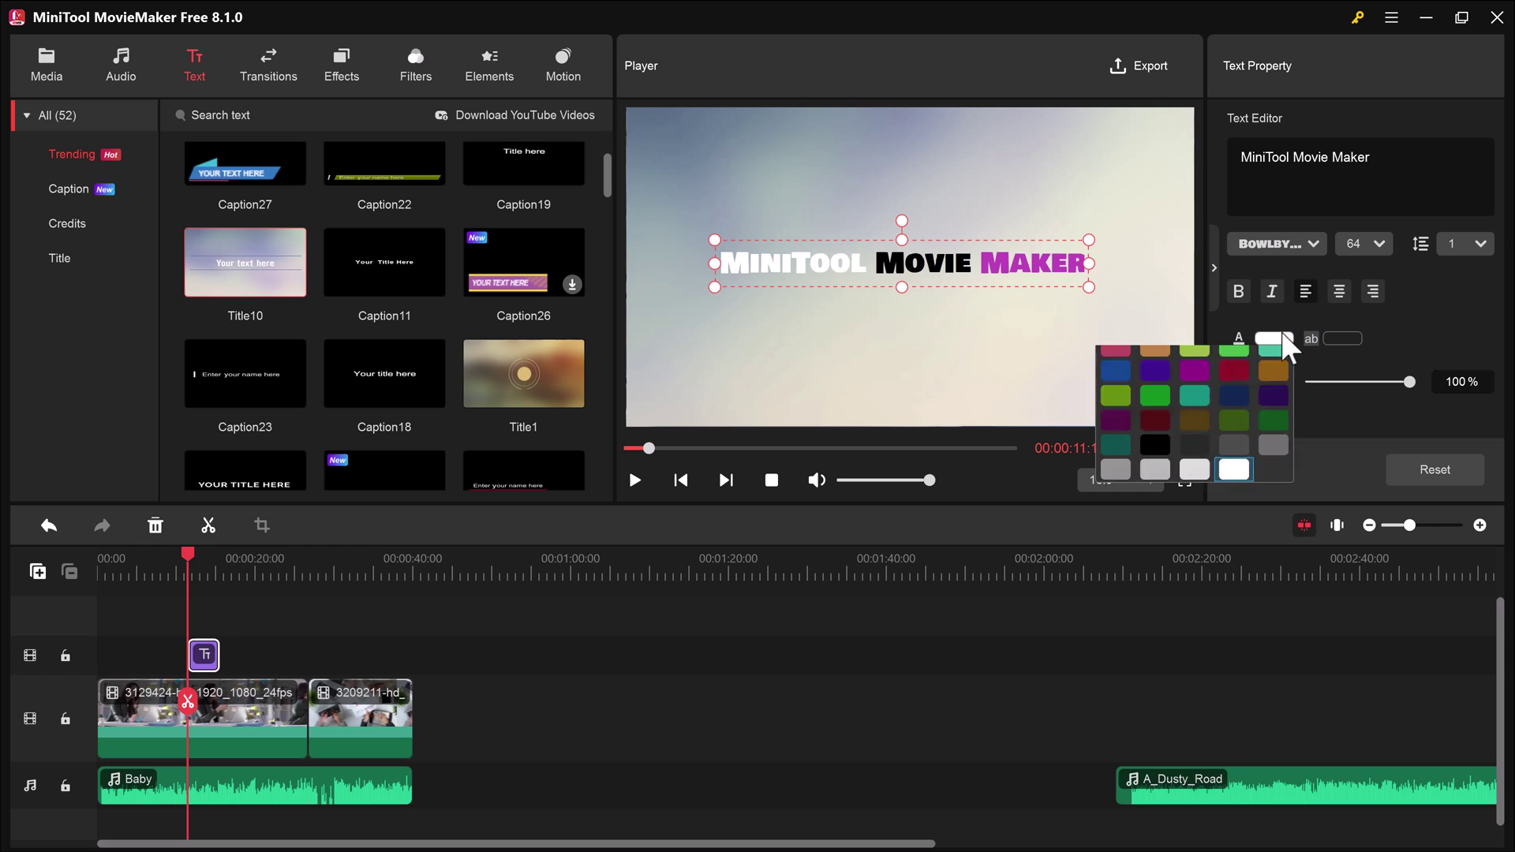
click(1195, 403)
click(1018, 356)
click(175, 574)
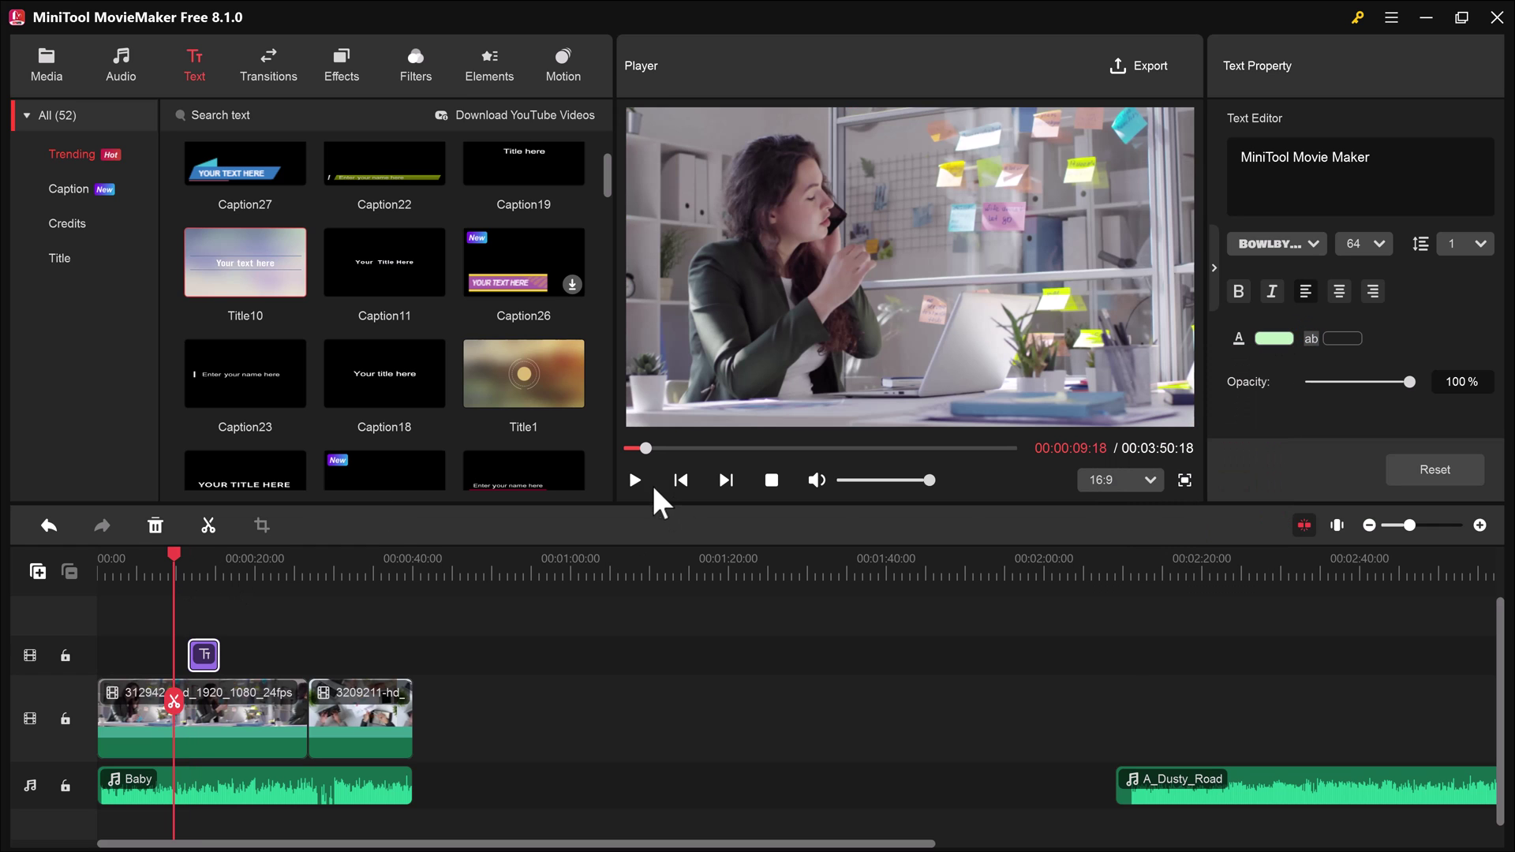
- Play and pause the title preview, then show the Transitions library
click(638, 480)
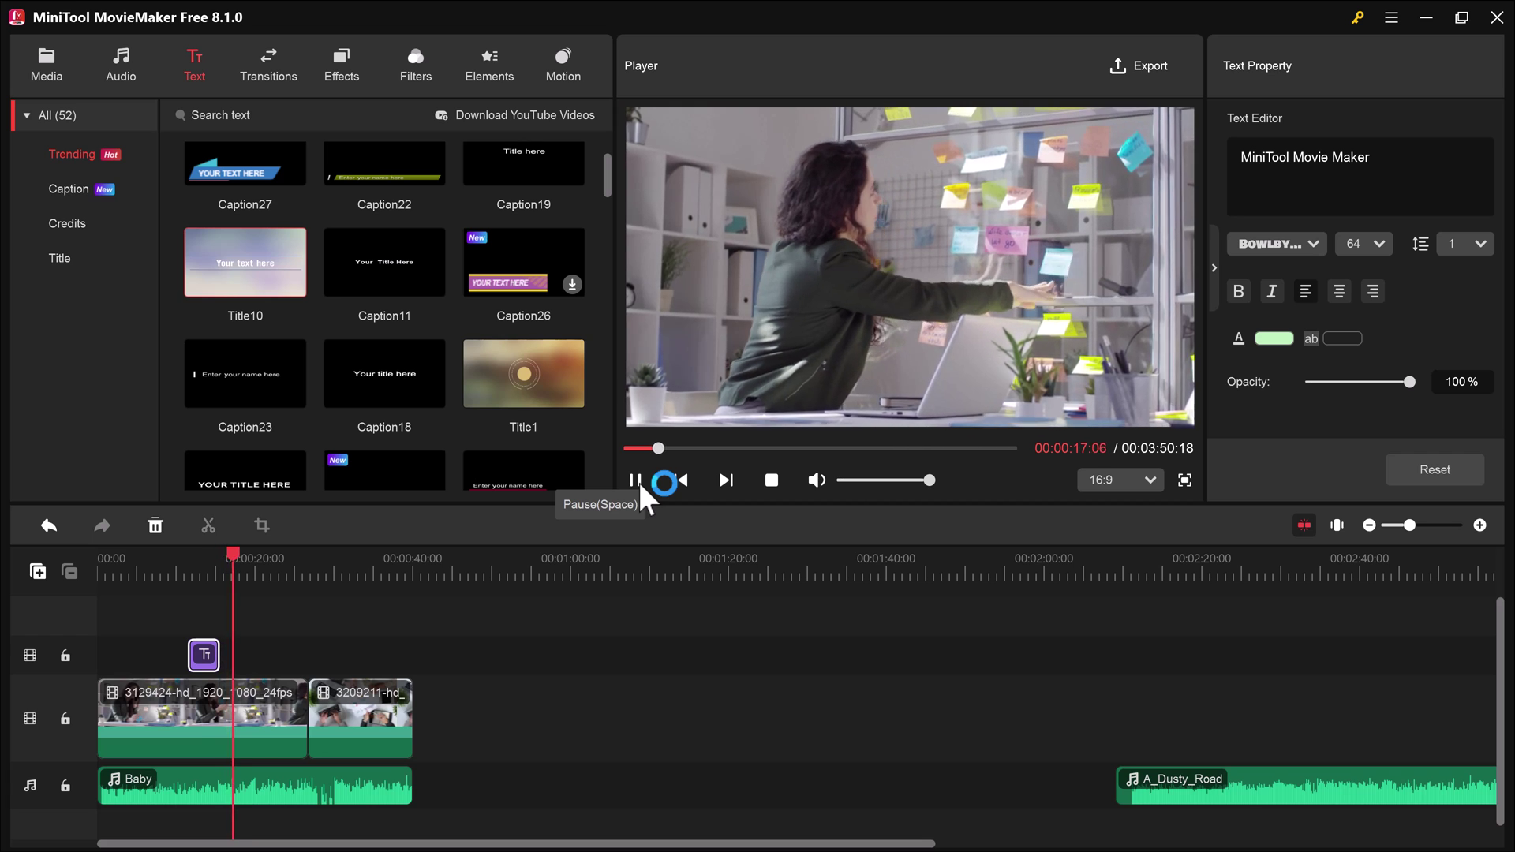
click(638, 480)
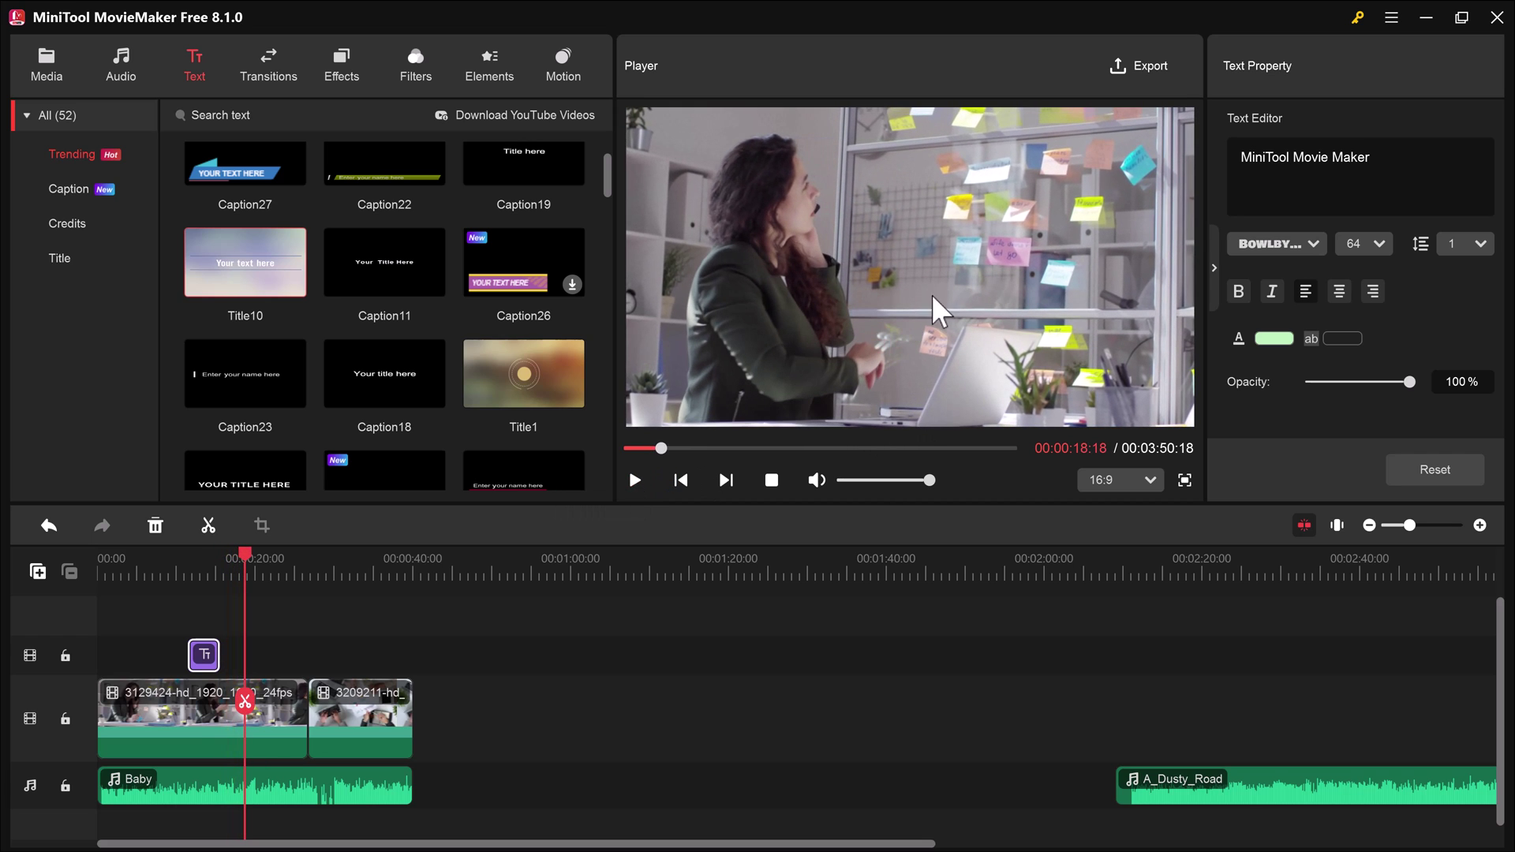
click(267, 66)
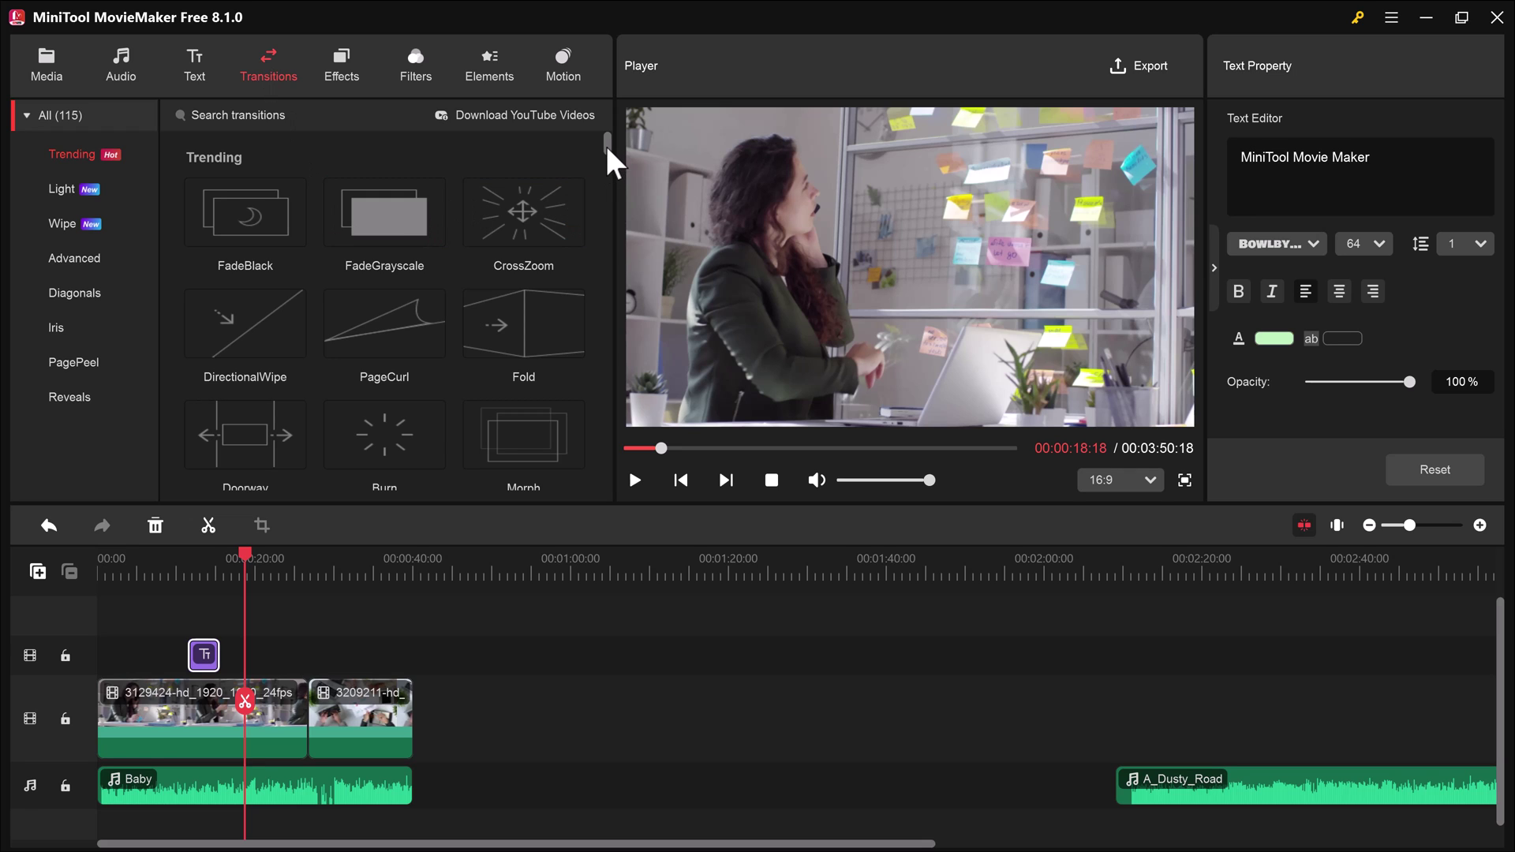
mouse_move(607, 142)
mouse_down()
mouse_move(611, 212)
mouse_move(613, 148)
mouse_up()
mouse_move(523, 323)
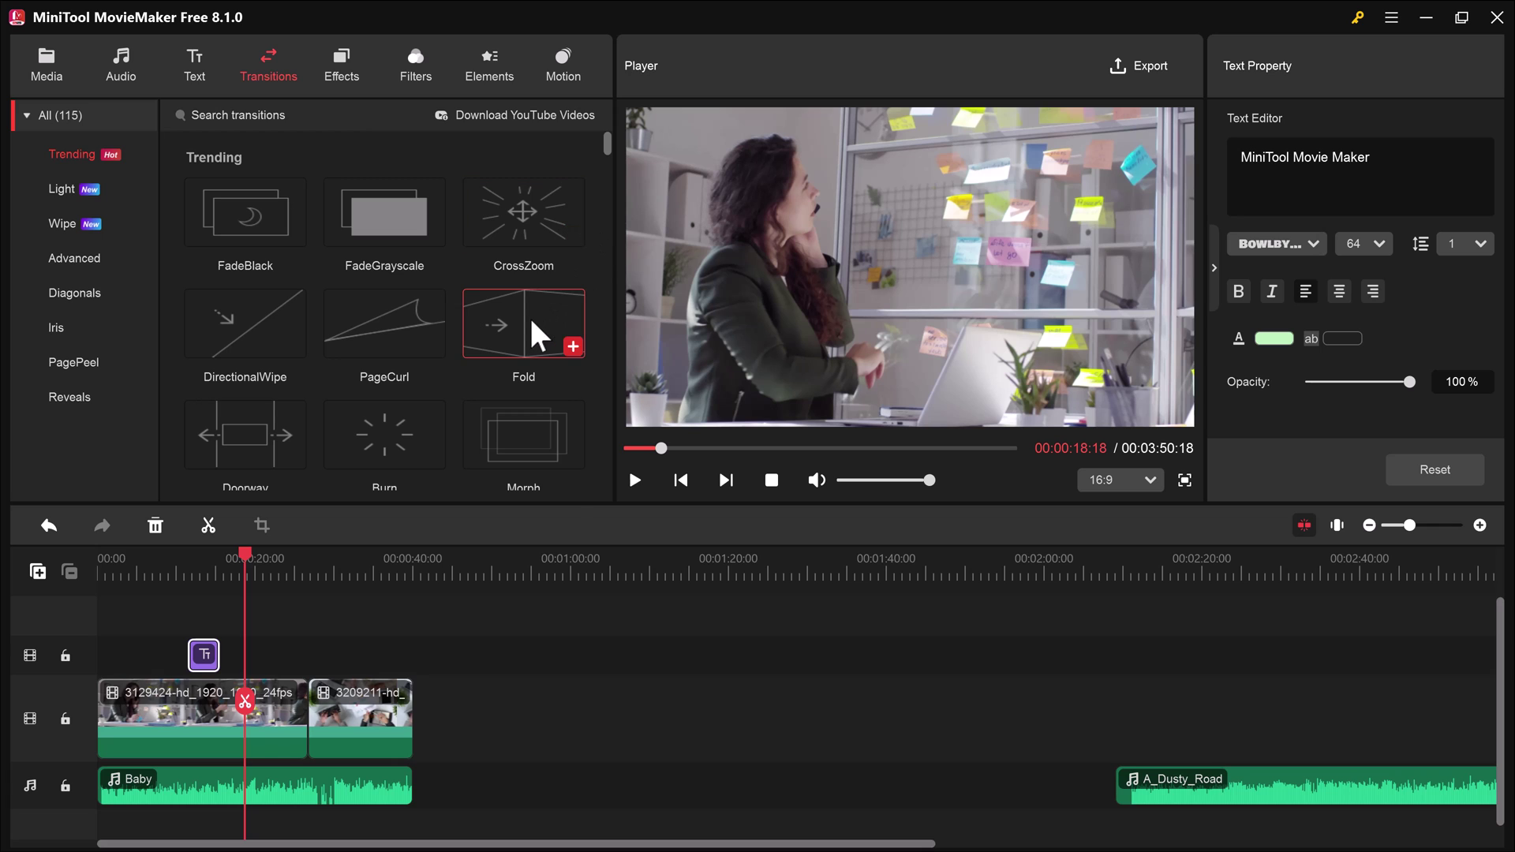
- Add a Fold transition between the two clips and preview it
click(572, 345)
click(295, 575)
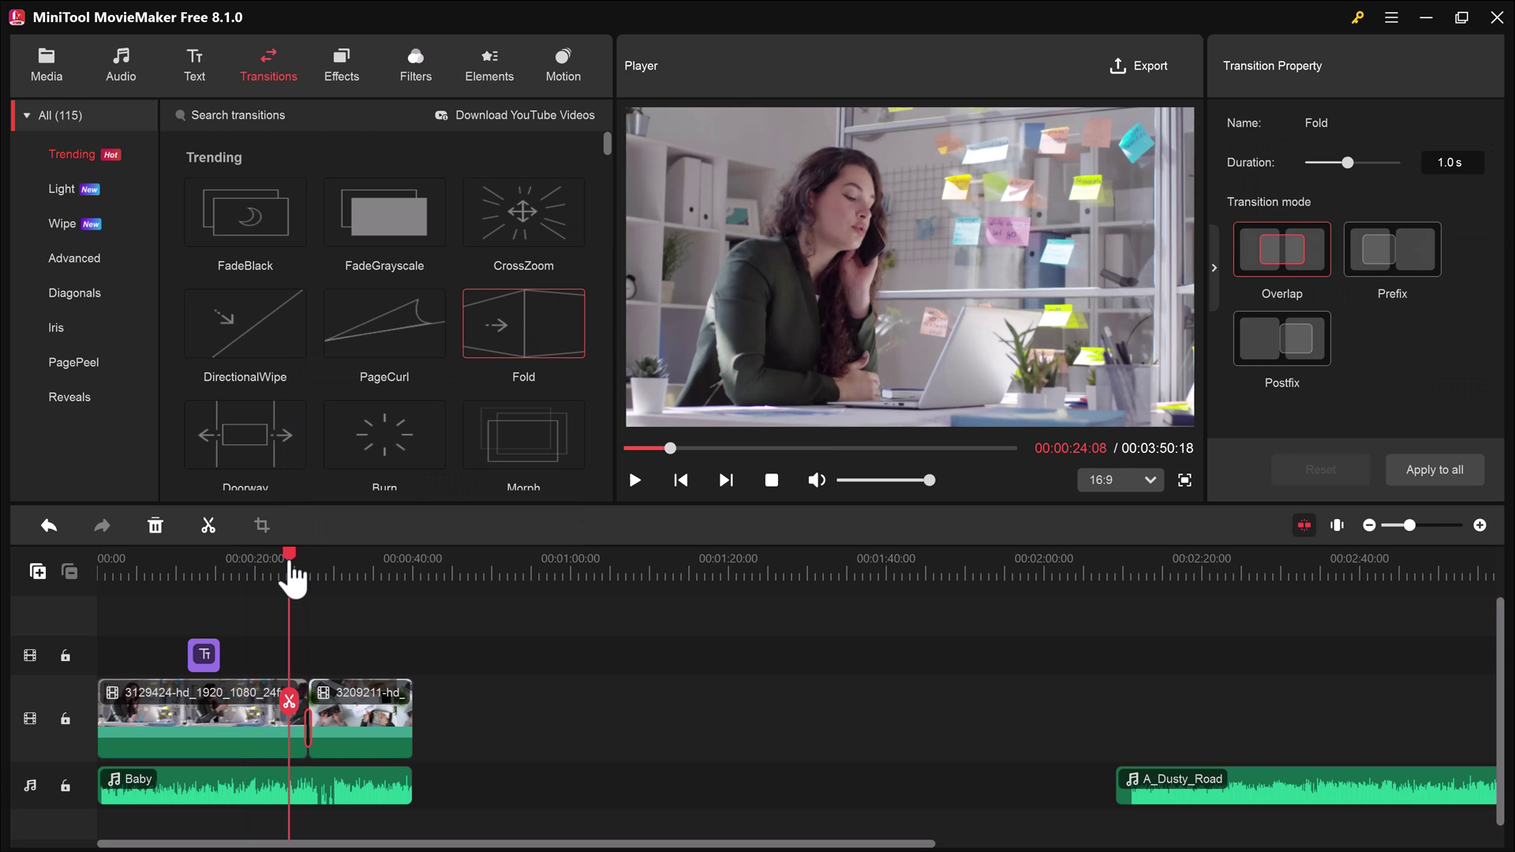
click(635, 482)
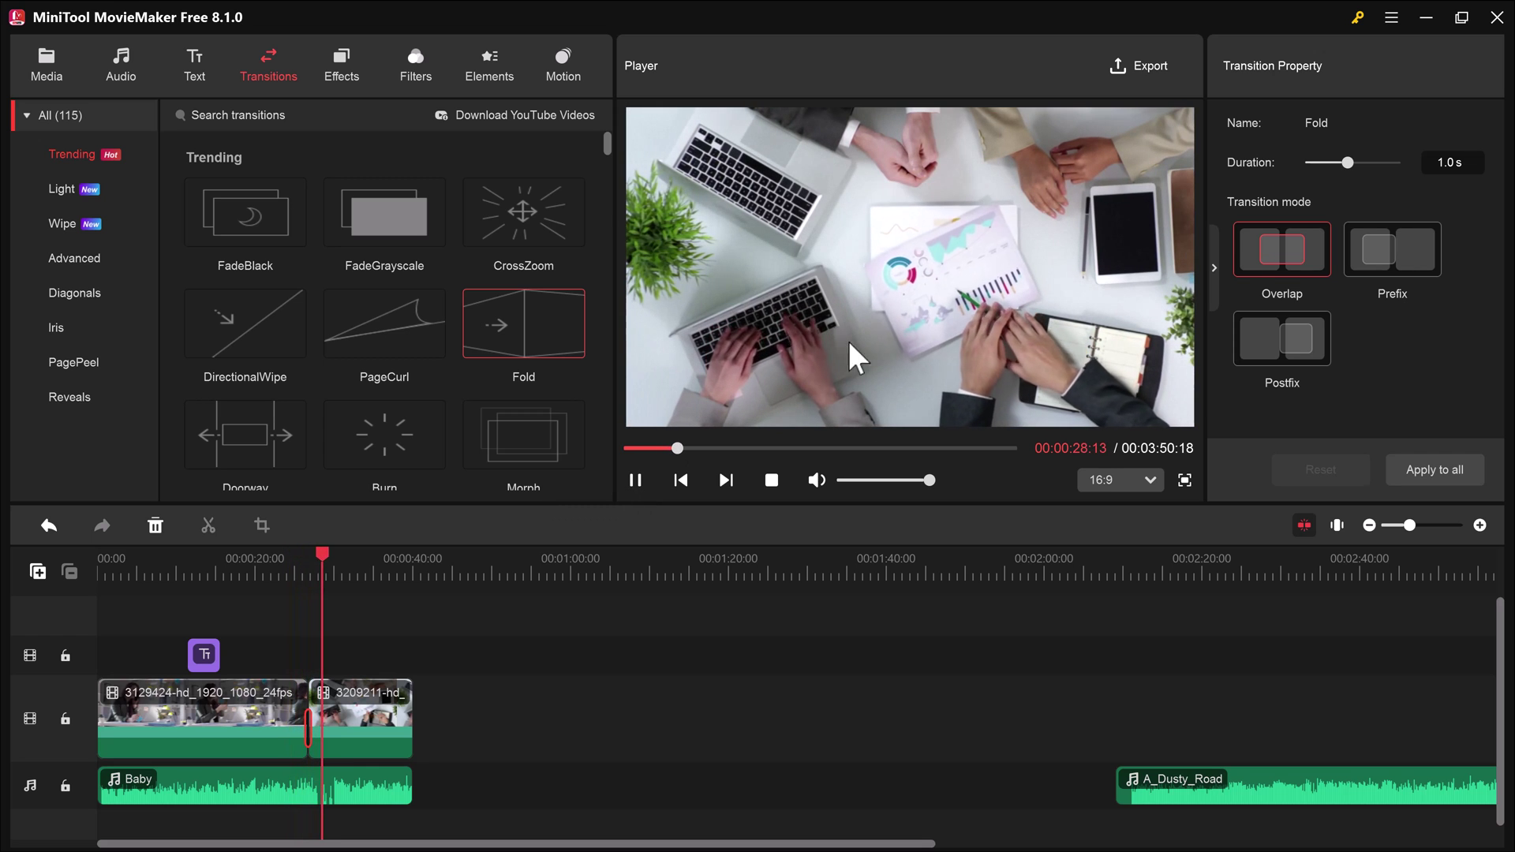
click(634, 477)
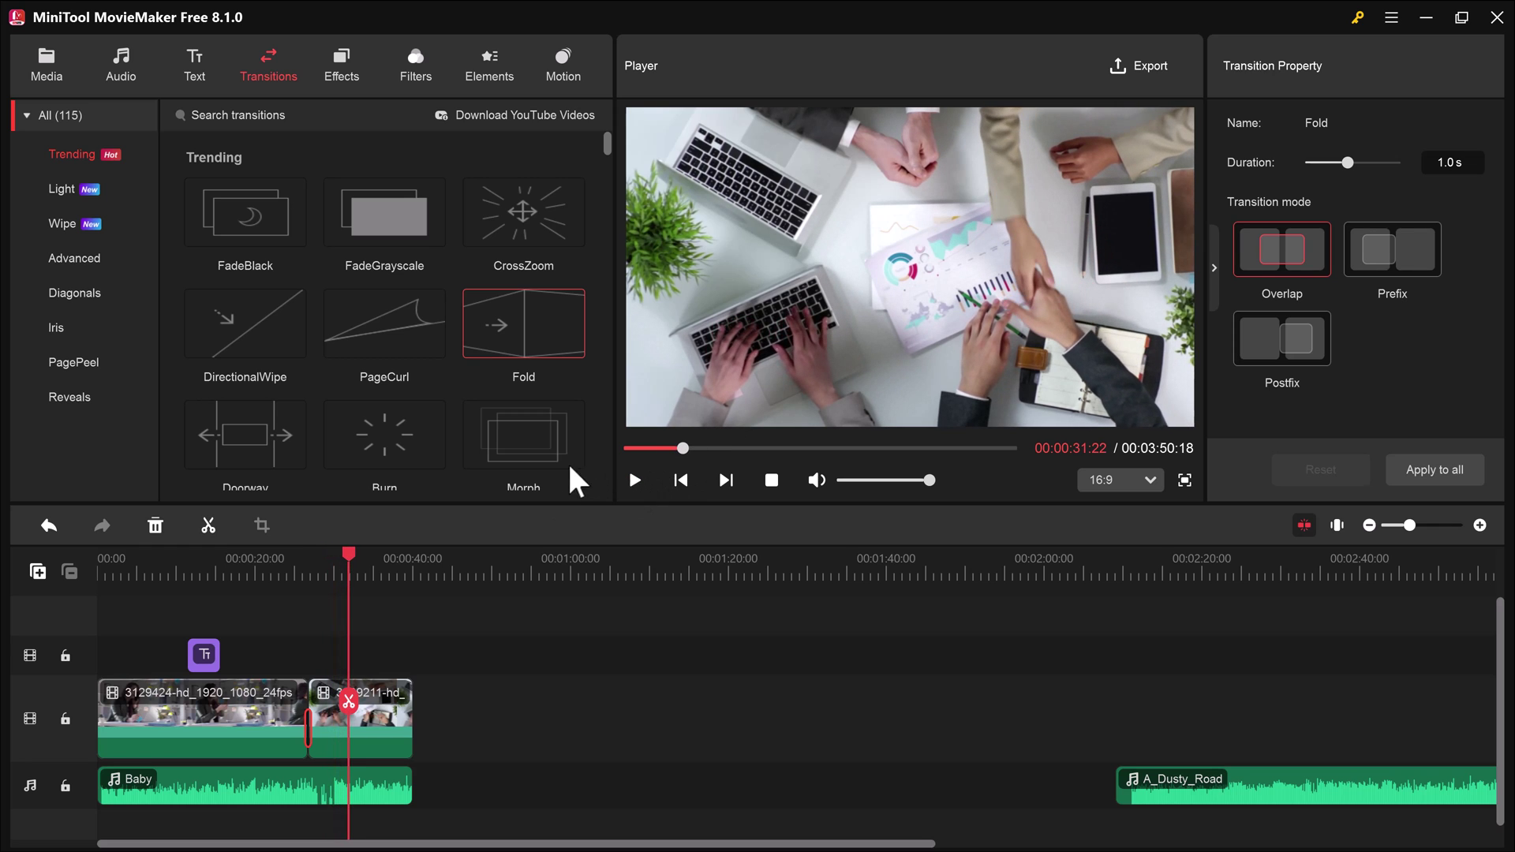
- Replace Fold with the one-second Burn transition and preview the join
mouse_move(384, 435)
click(433, 457)
click(294, 560)
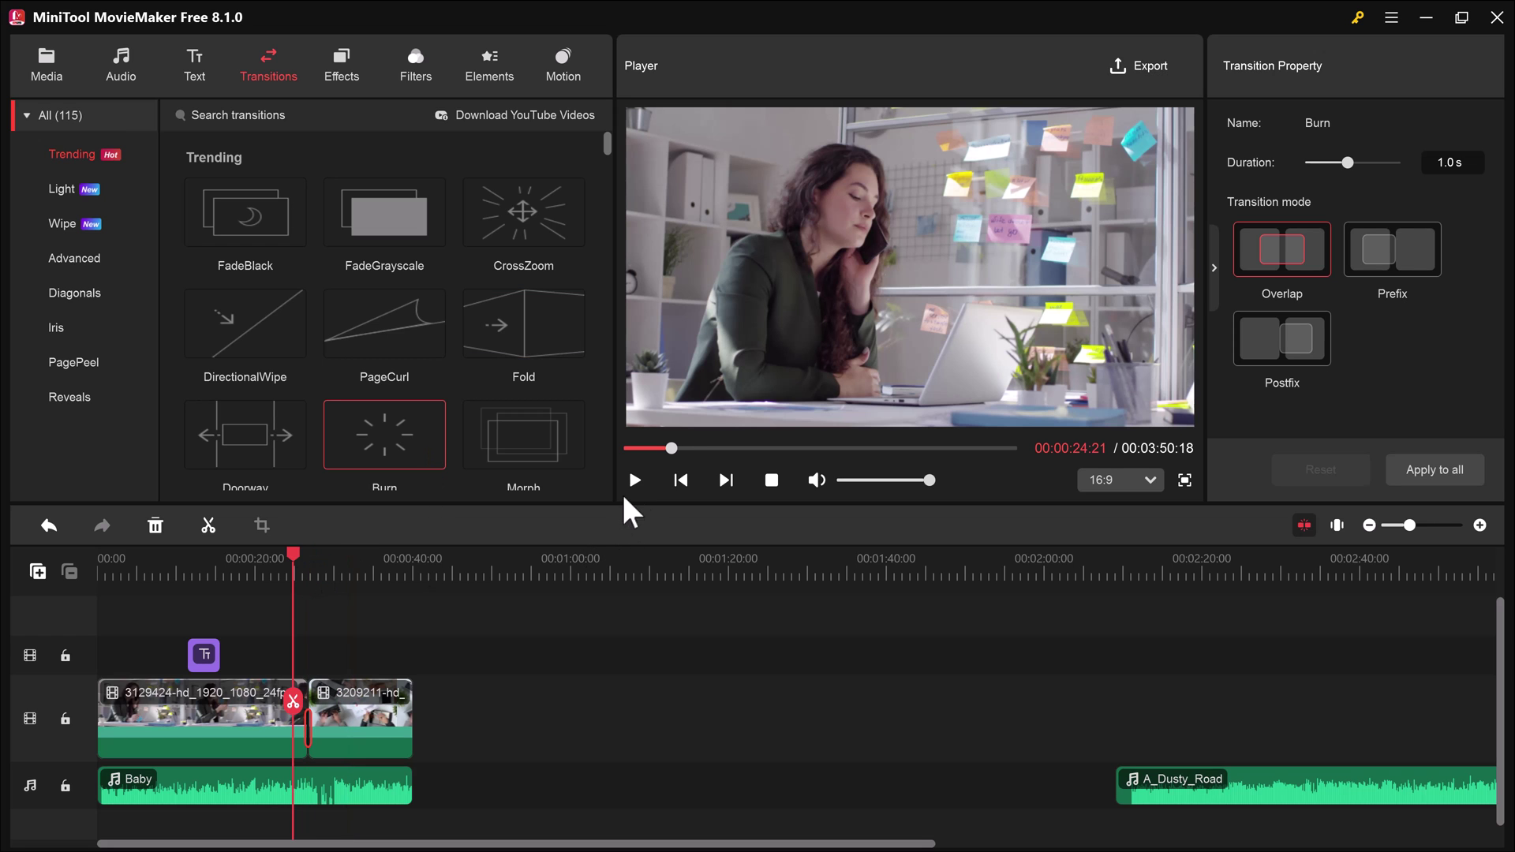
click(634, 481)
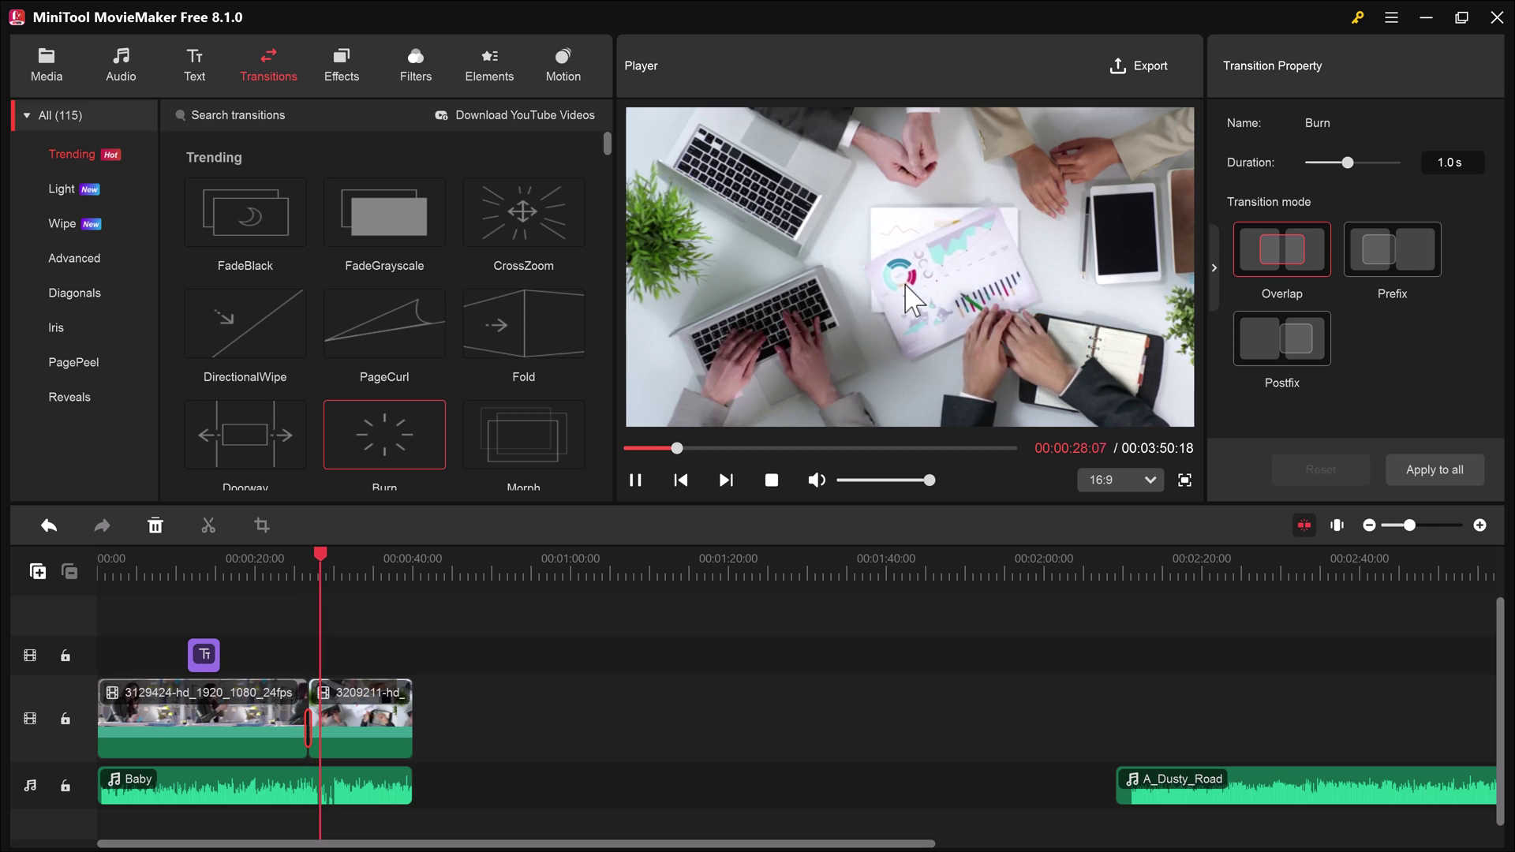
- Pause playback and browse the Love, Overlay and Opening & Closing effect categories
click(637, 480)
click(341, 65)
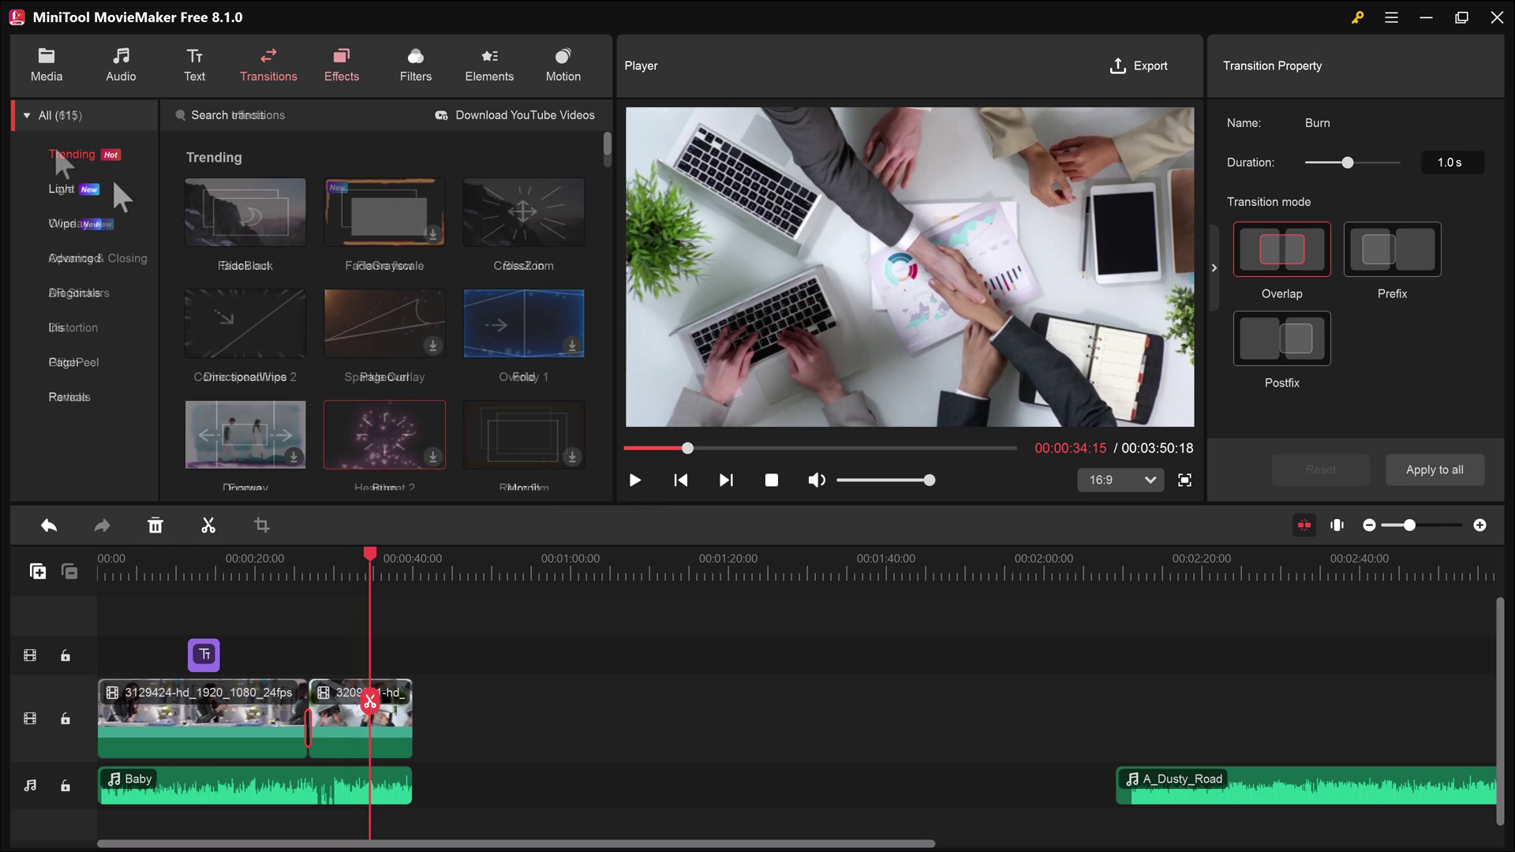
click(71, 191)
click(70, 220)
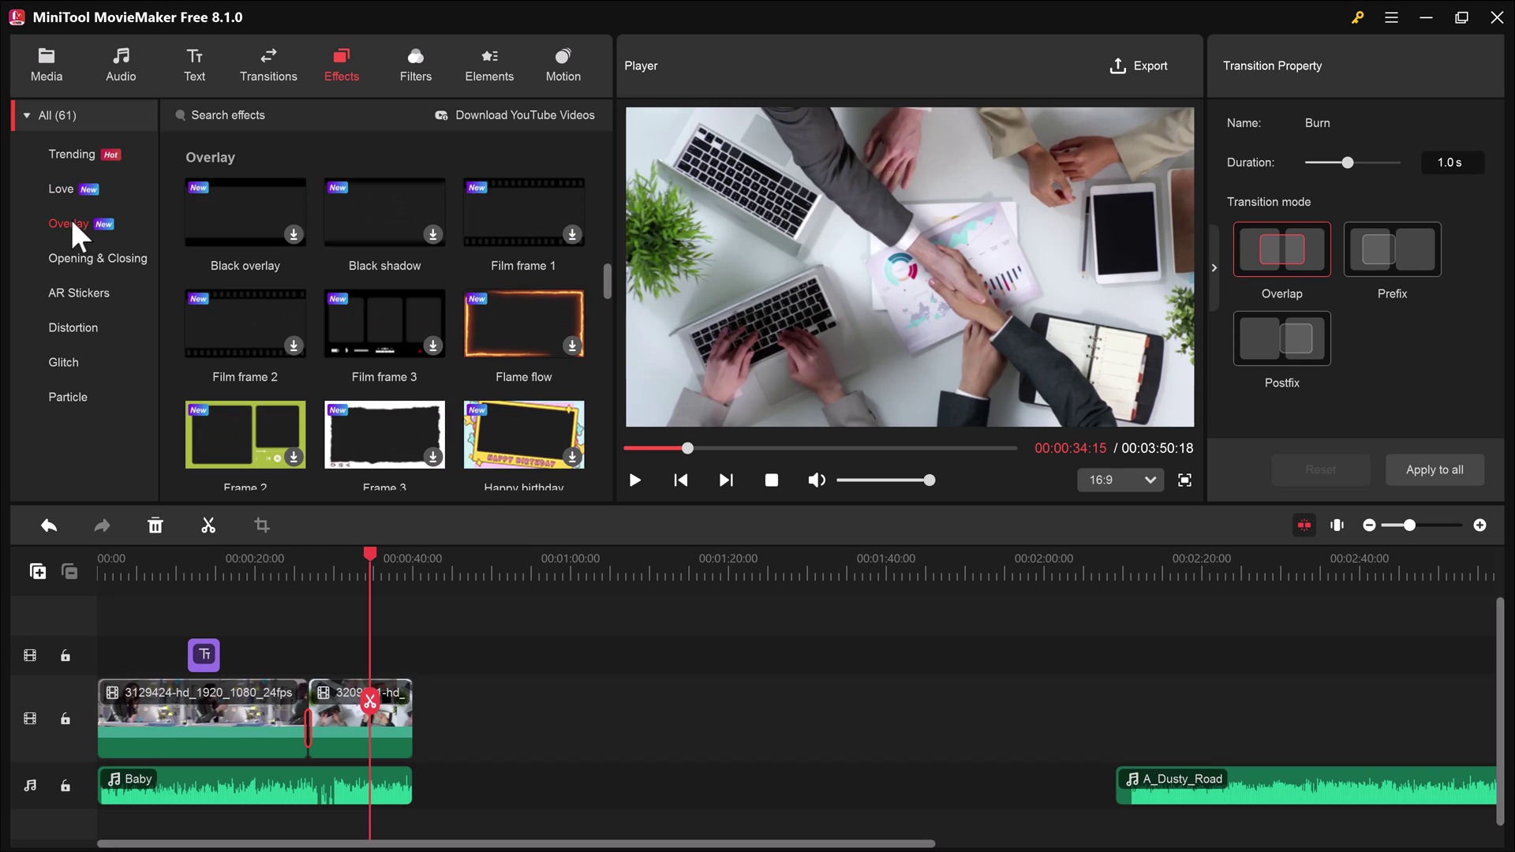
click(84, 258)
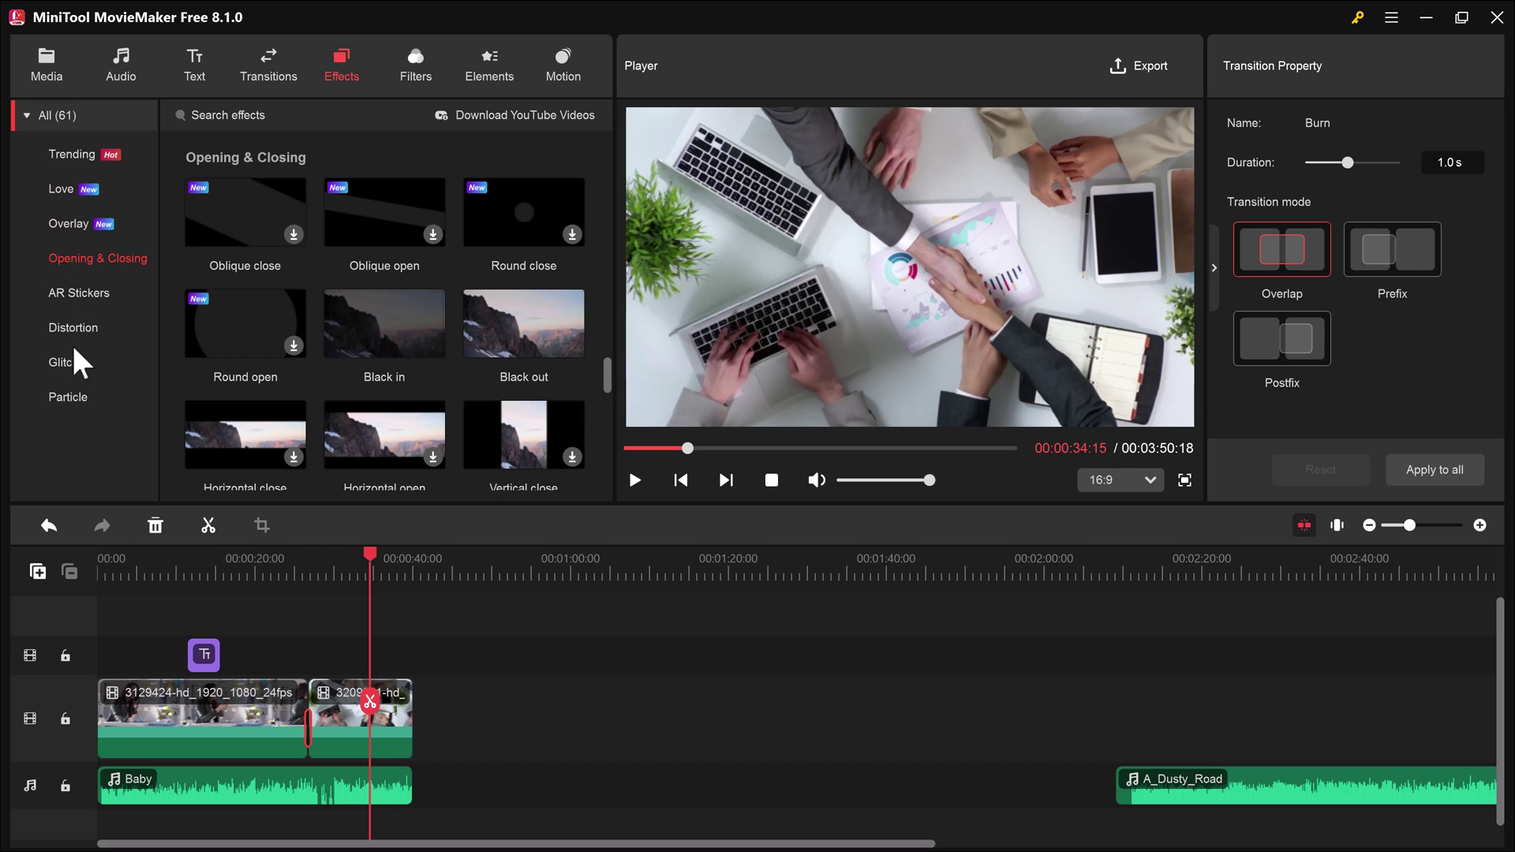
click(85, 147)
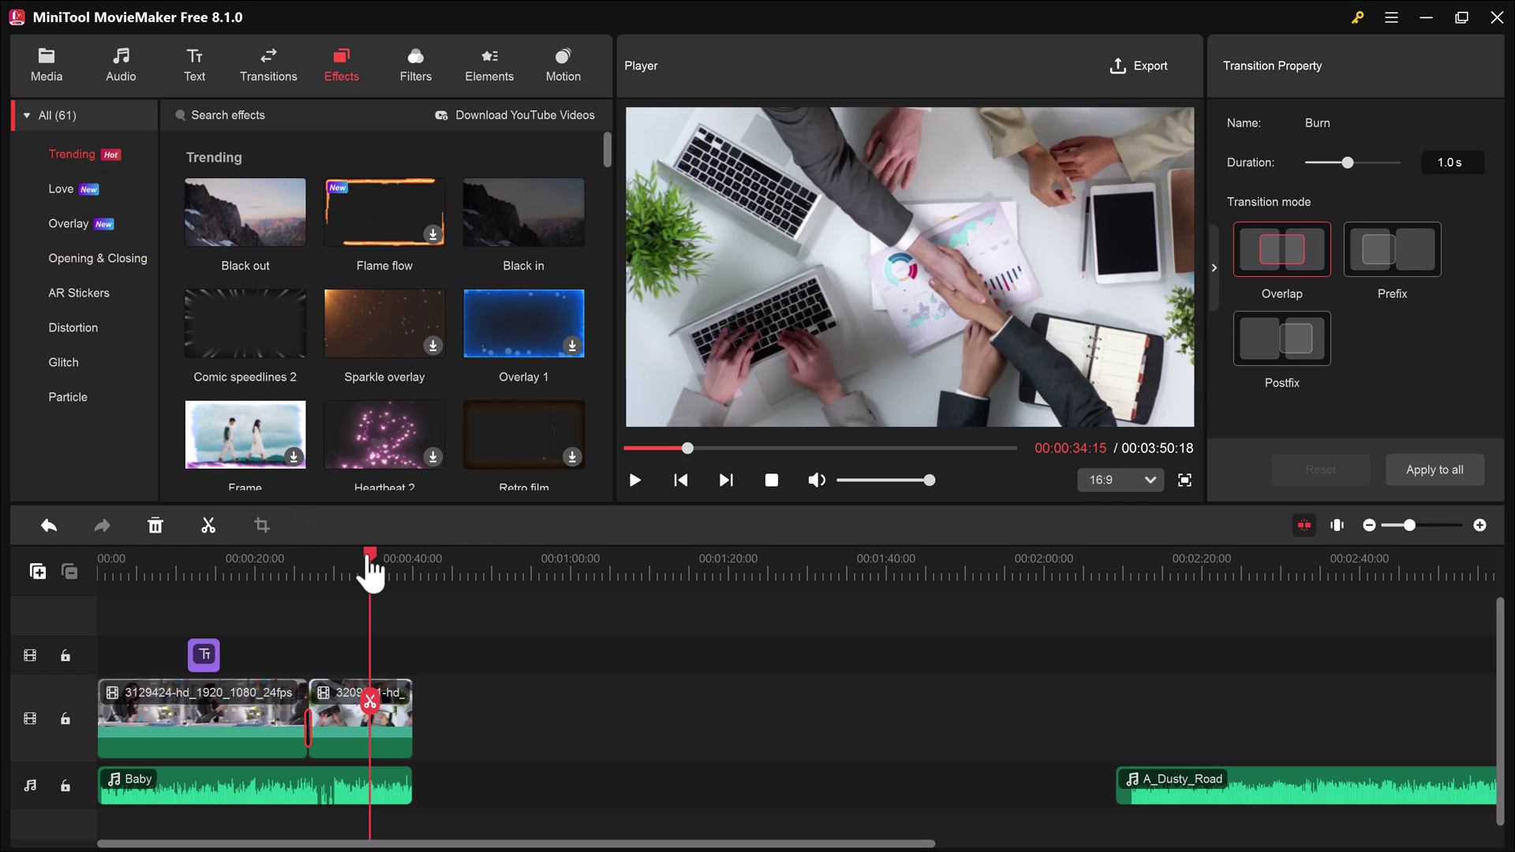
- Apply the Comic speedlines 2 effect to the first clip and preview it
drag(371, 557, 229, 586)
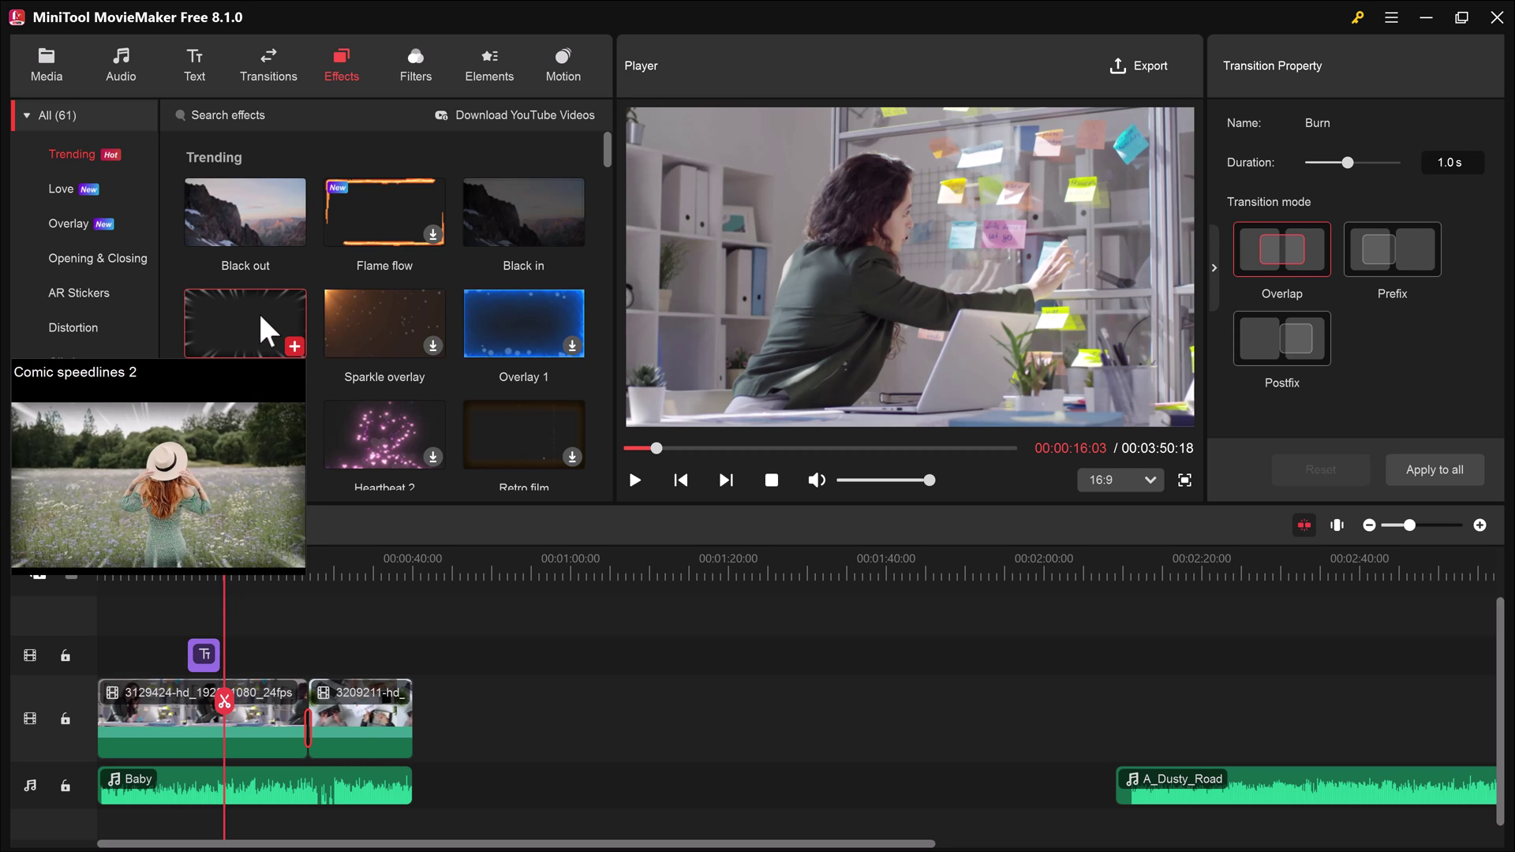
mouse_move(258, 310)
mouse_down()
mouse_move(278, 624)
mouse_move(209, 711)
mouse_up()
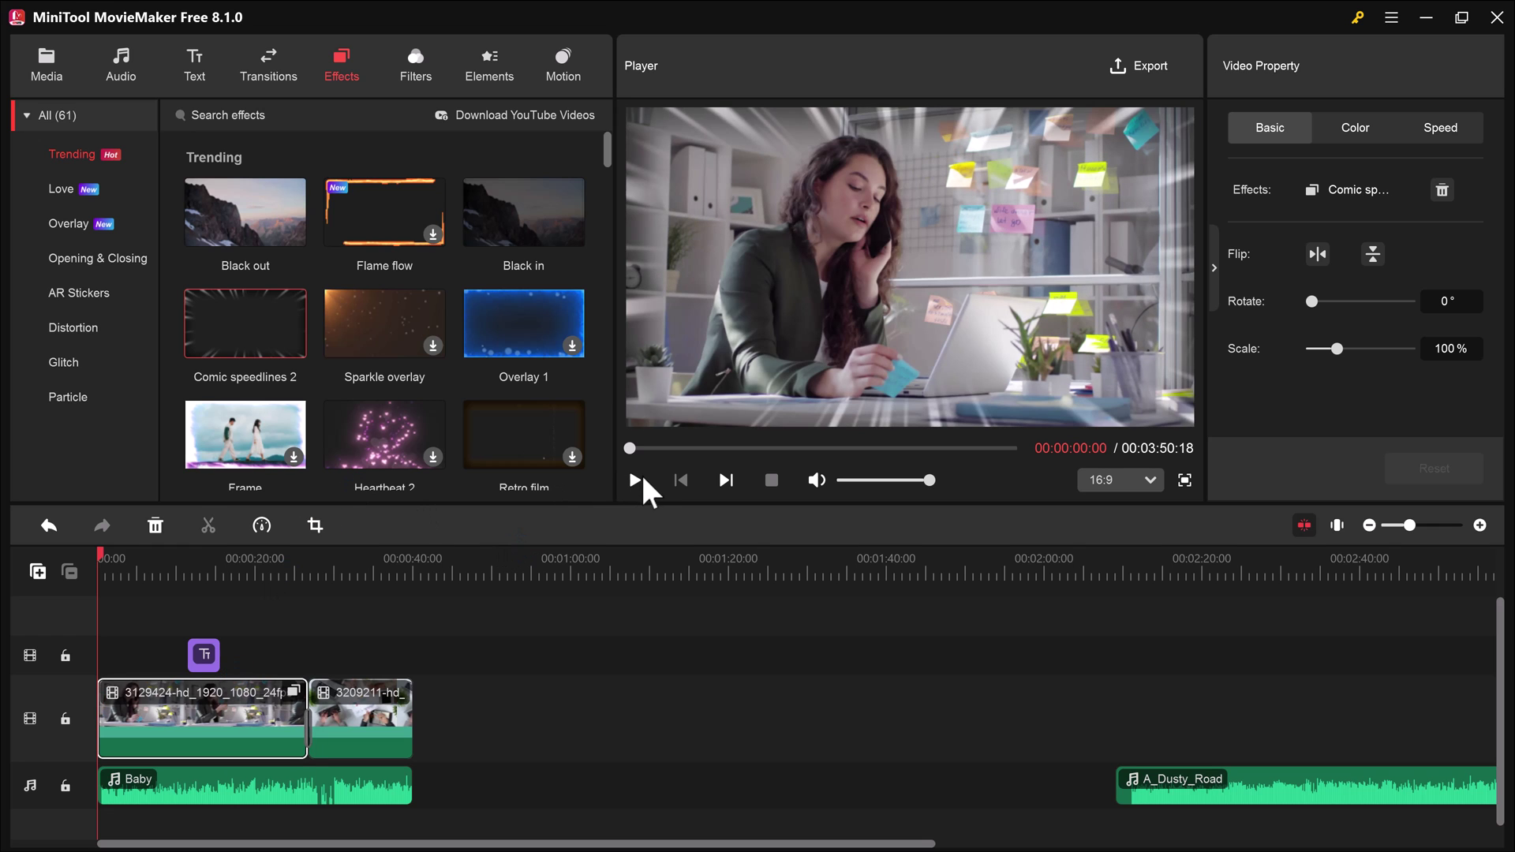
click(636, 481)
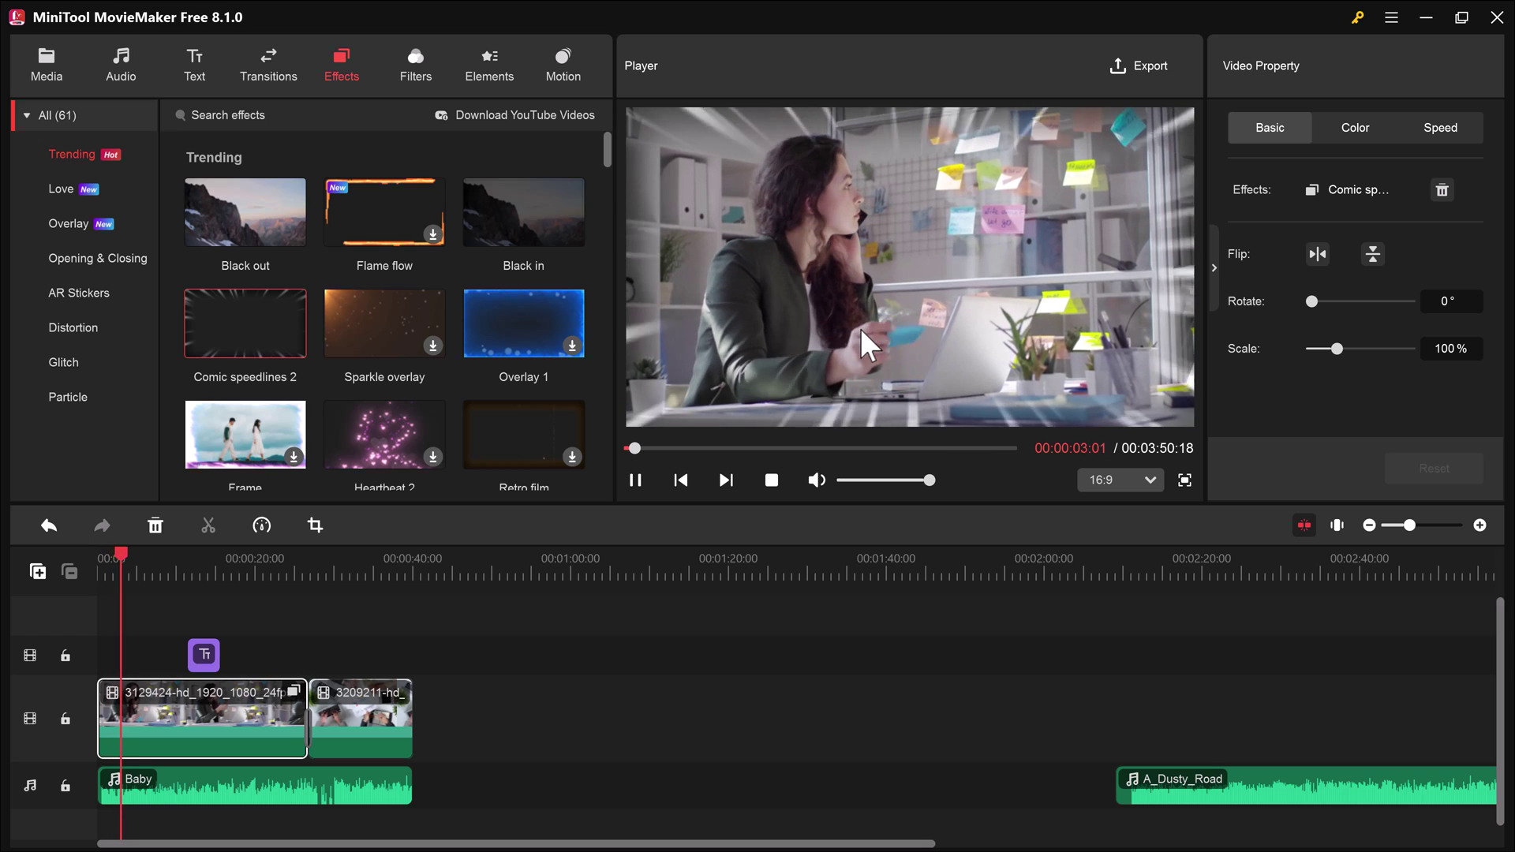
click(633, 480)
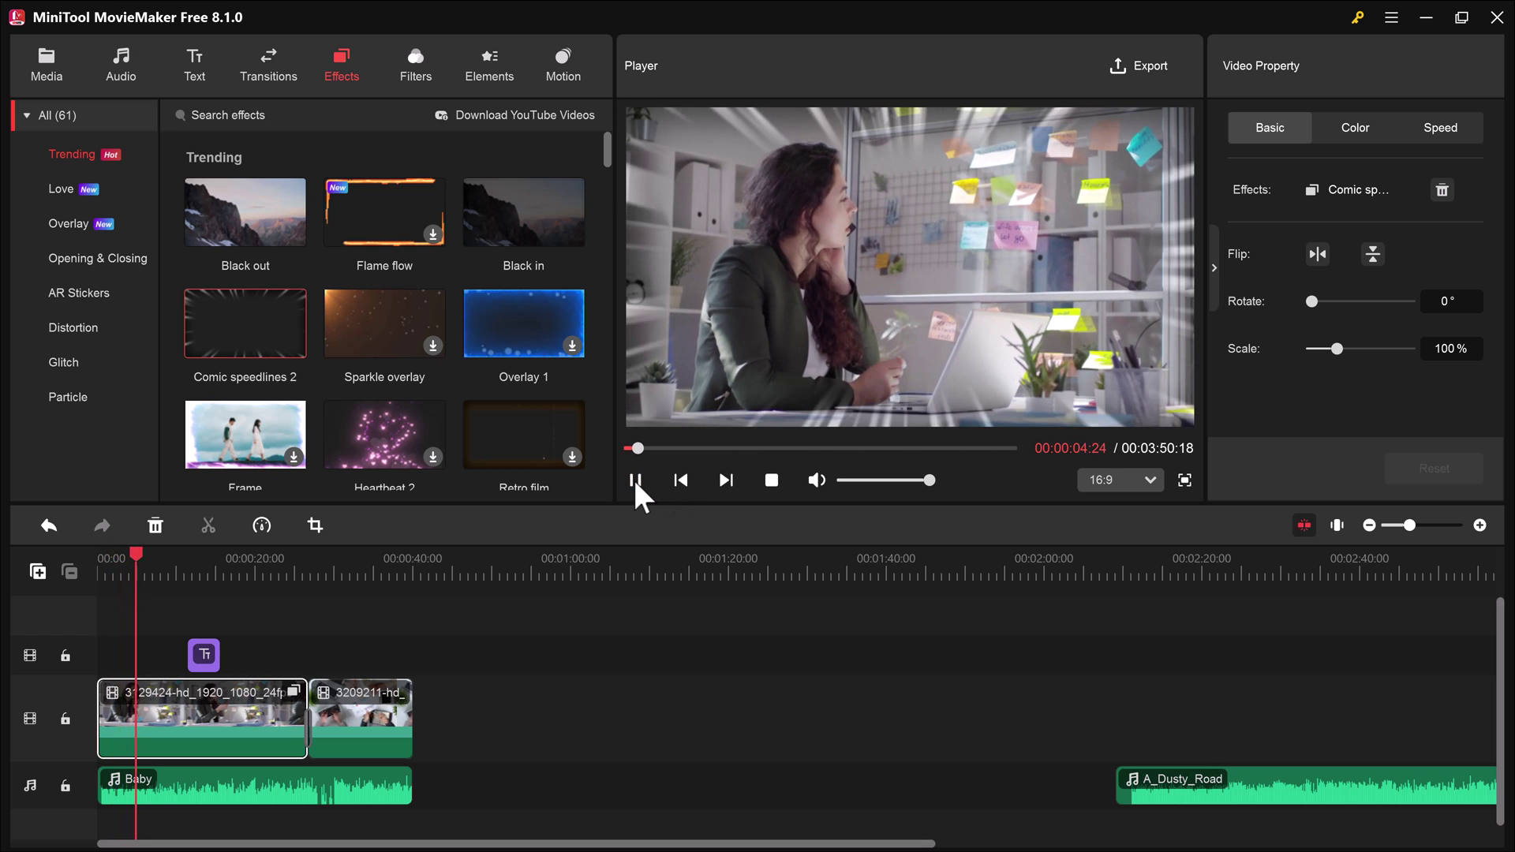
- Add the Sparkle overlay effect to the project and preview it
click(434, 347)
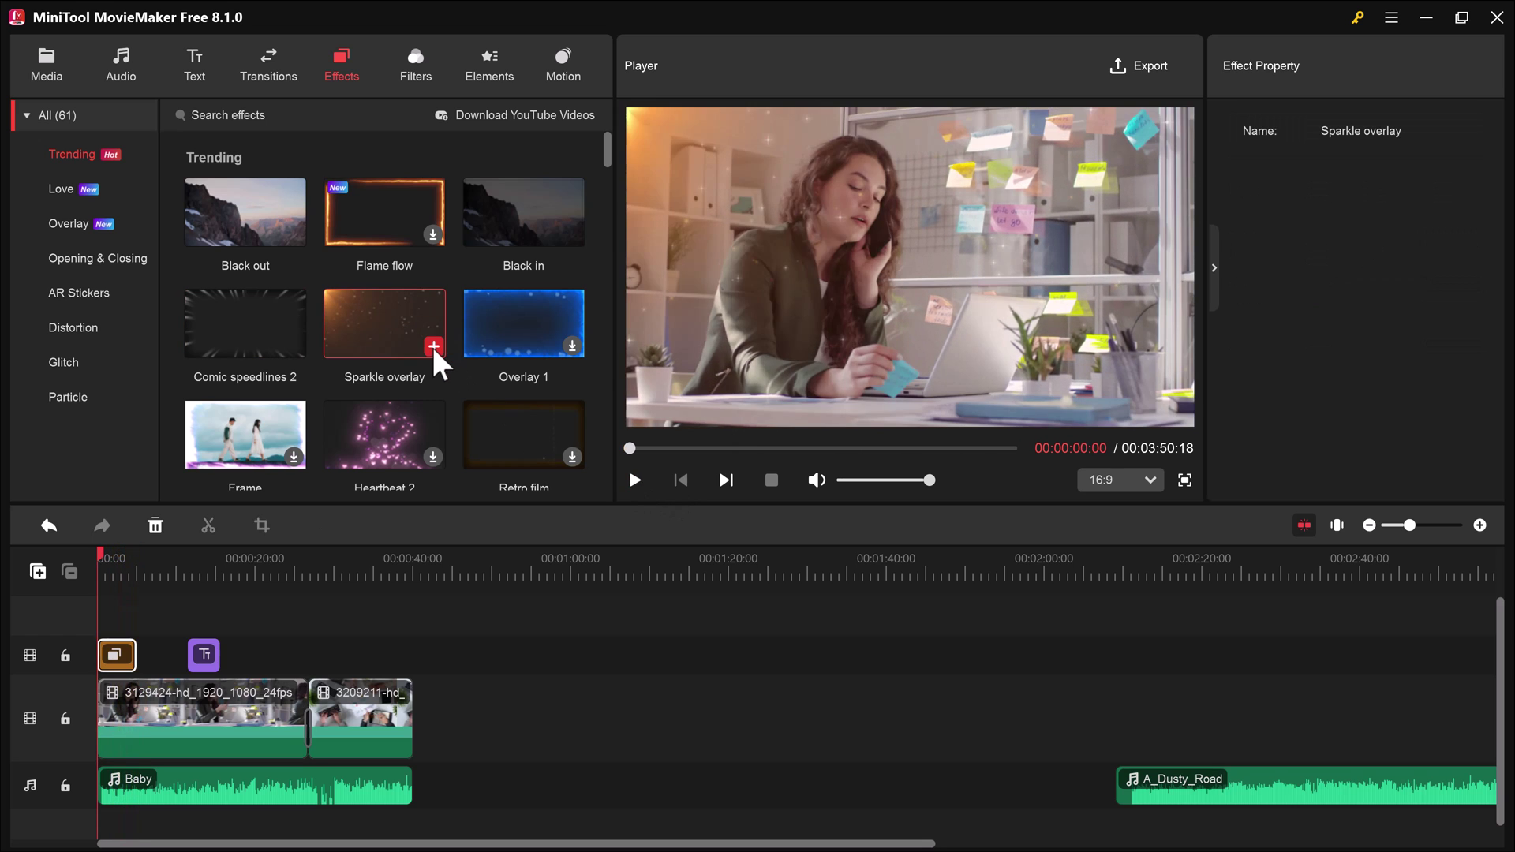
click(638, 478)
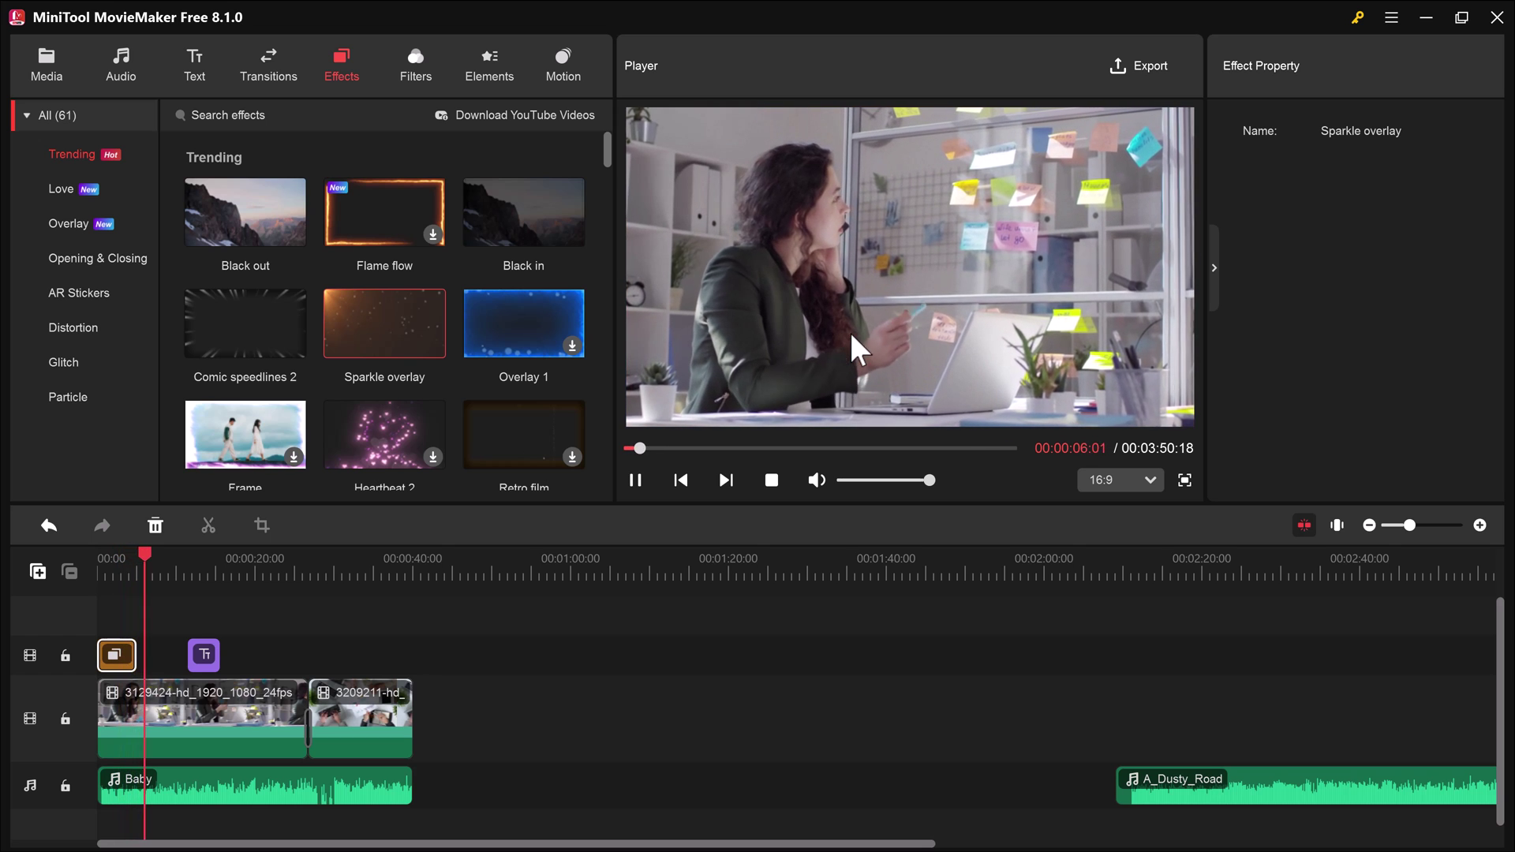
click(635, 479)
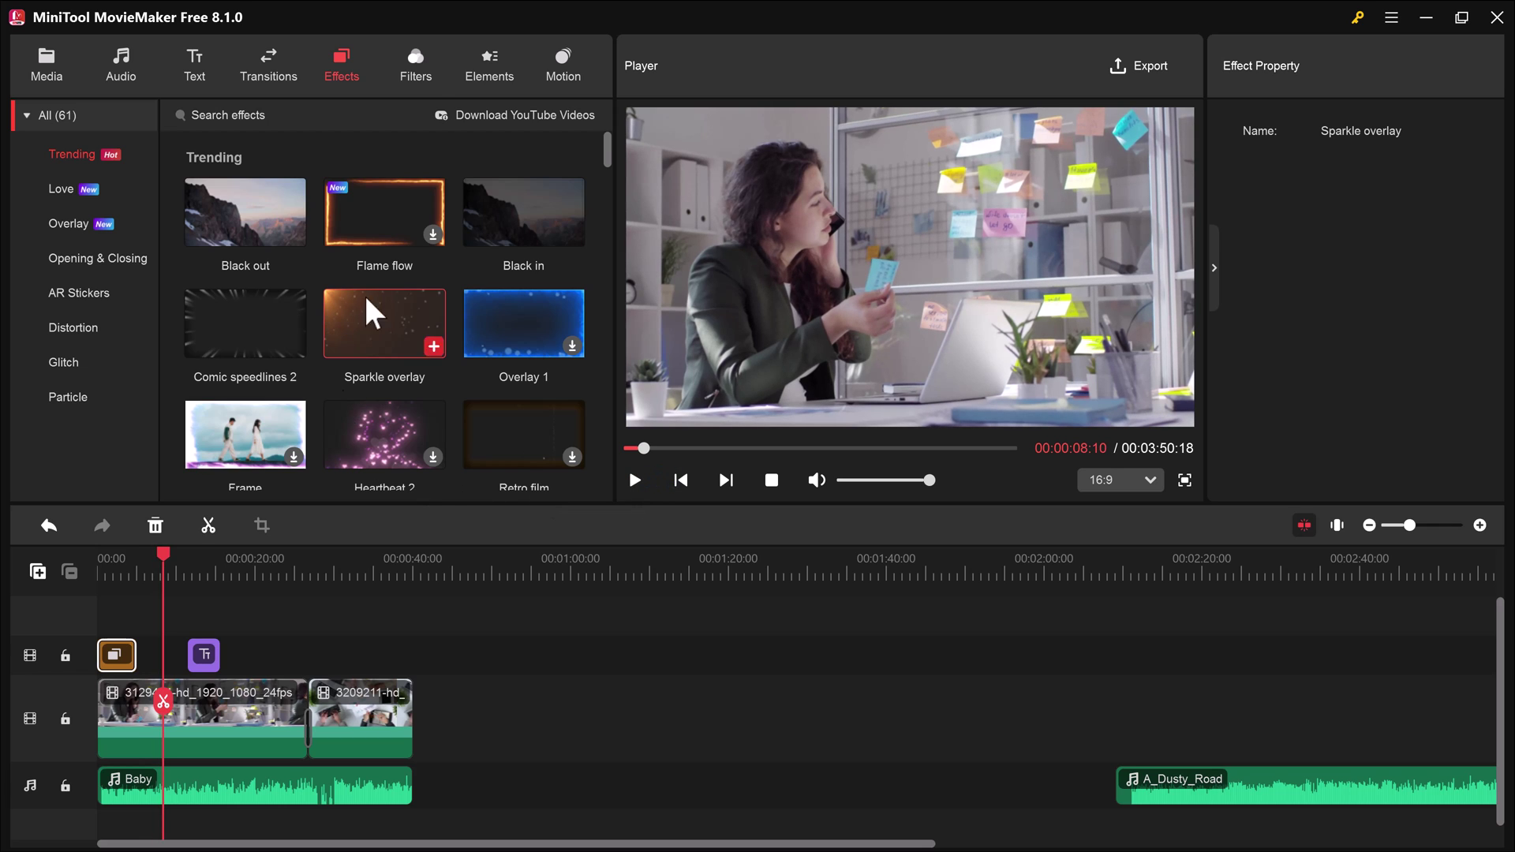
click(416, 64)
- Drop the Ink Well filter at about 16 seconds and preview the black-and-white stretch
drag(165, 568, 233, 575)
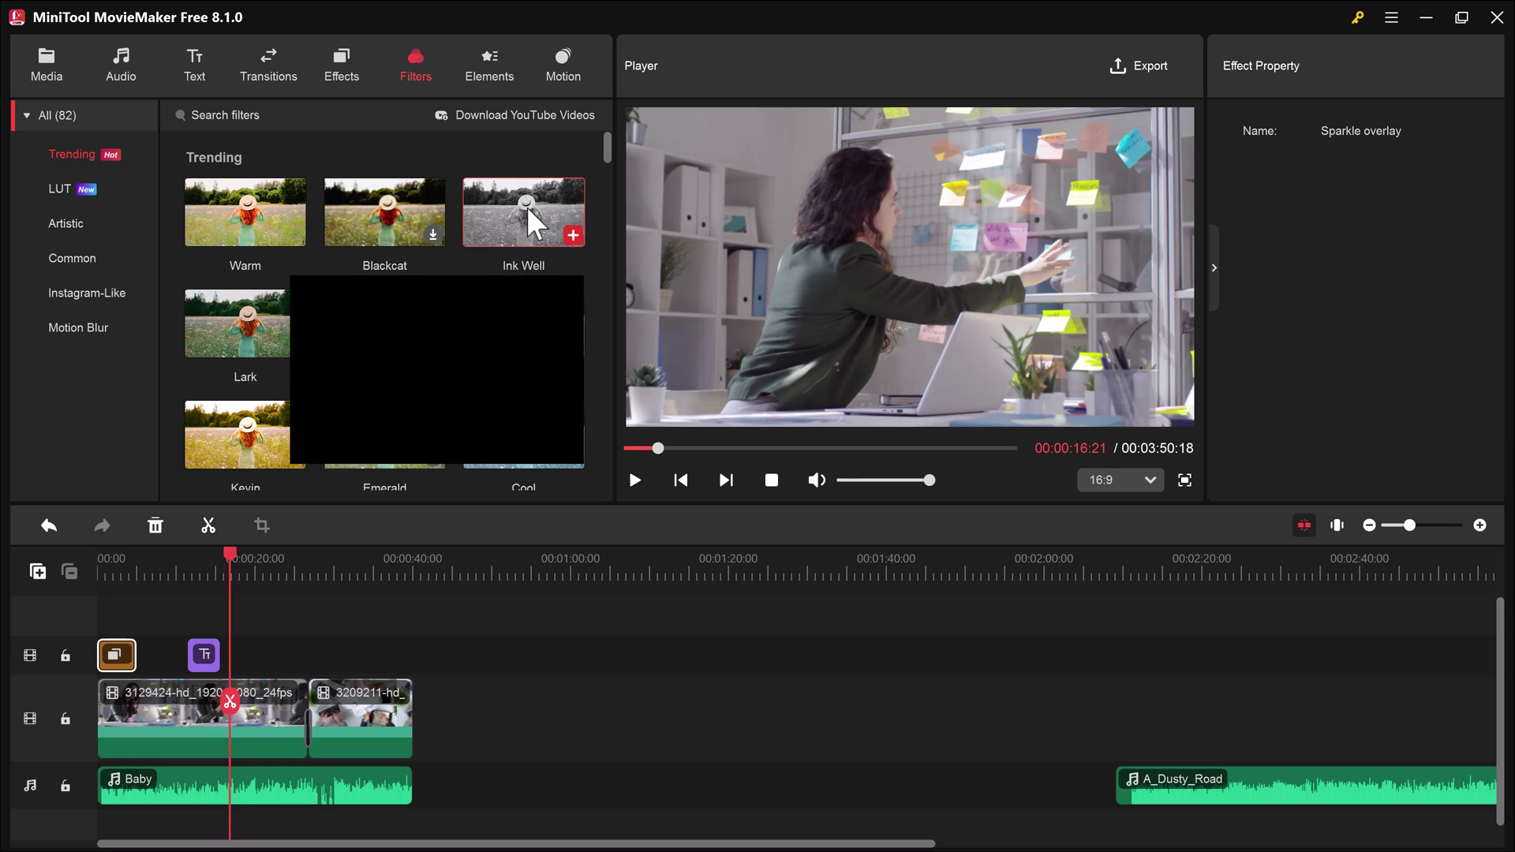
drag(526, 207, 255, 654)
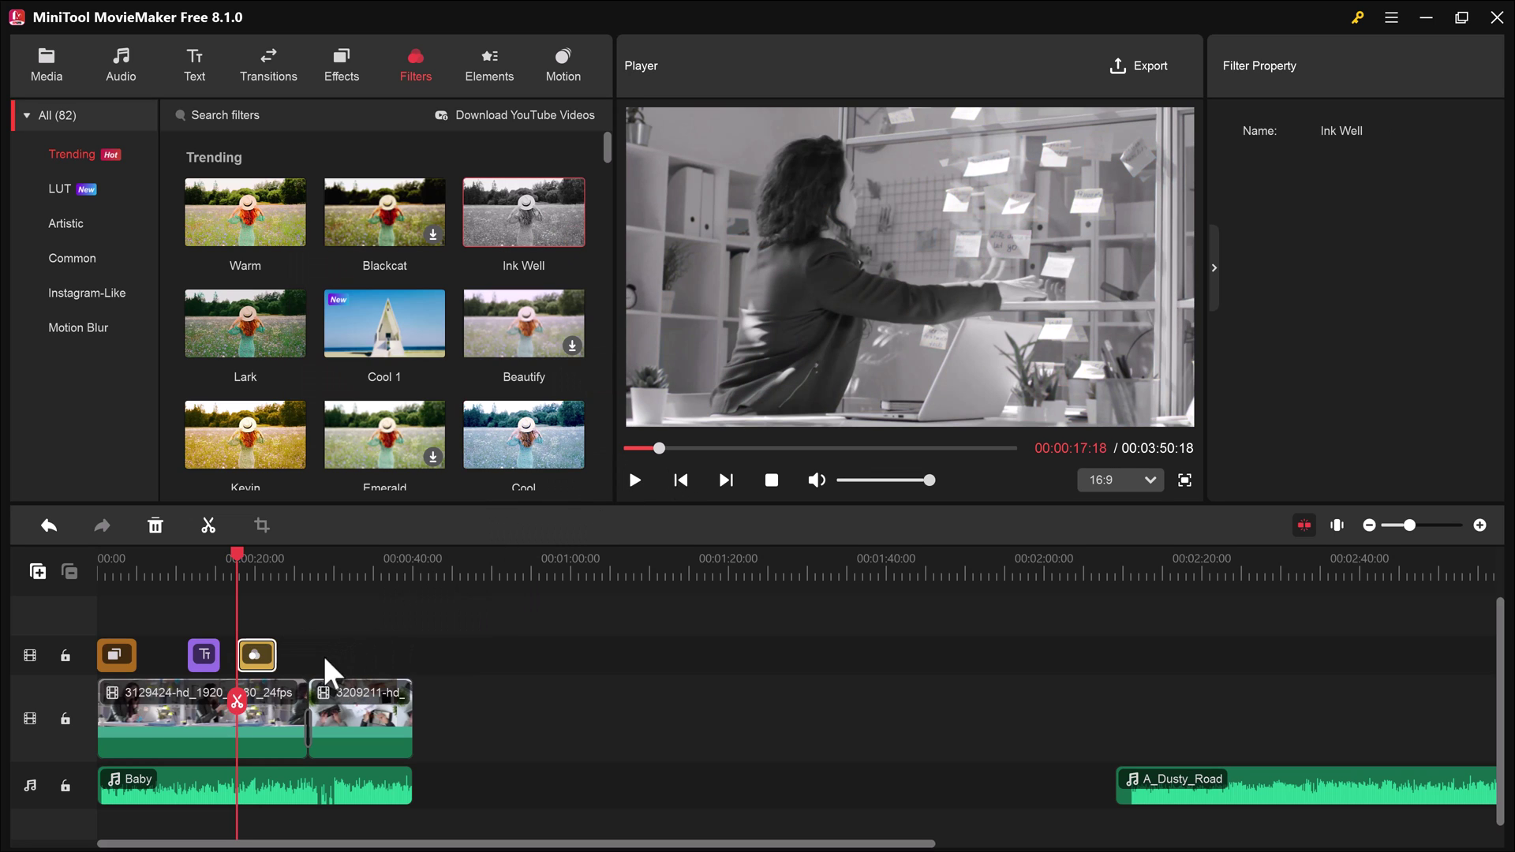
click(636, 479)
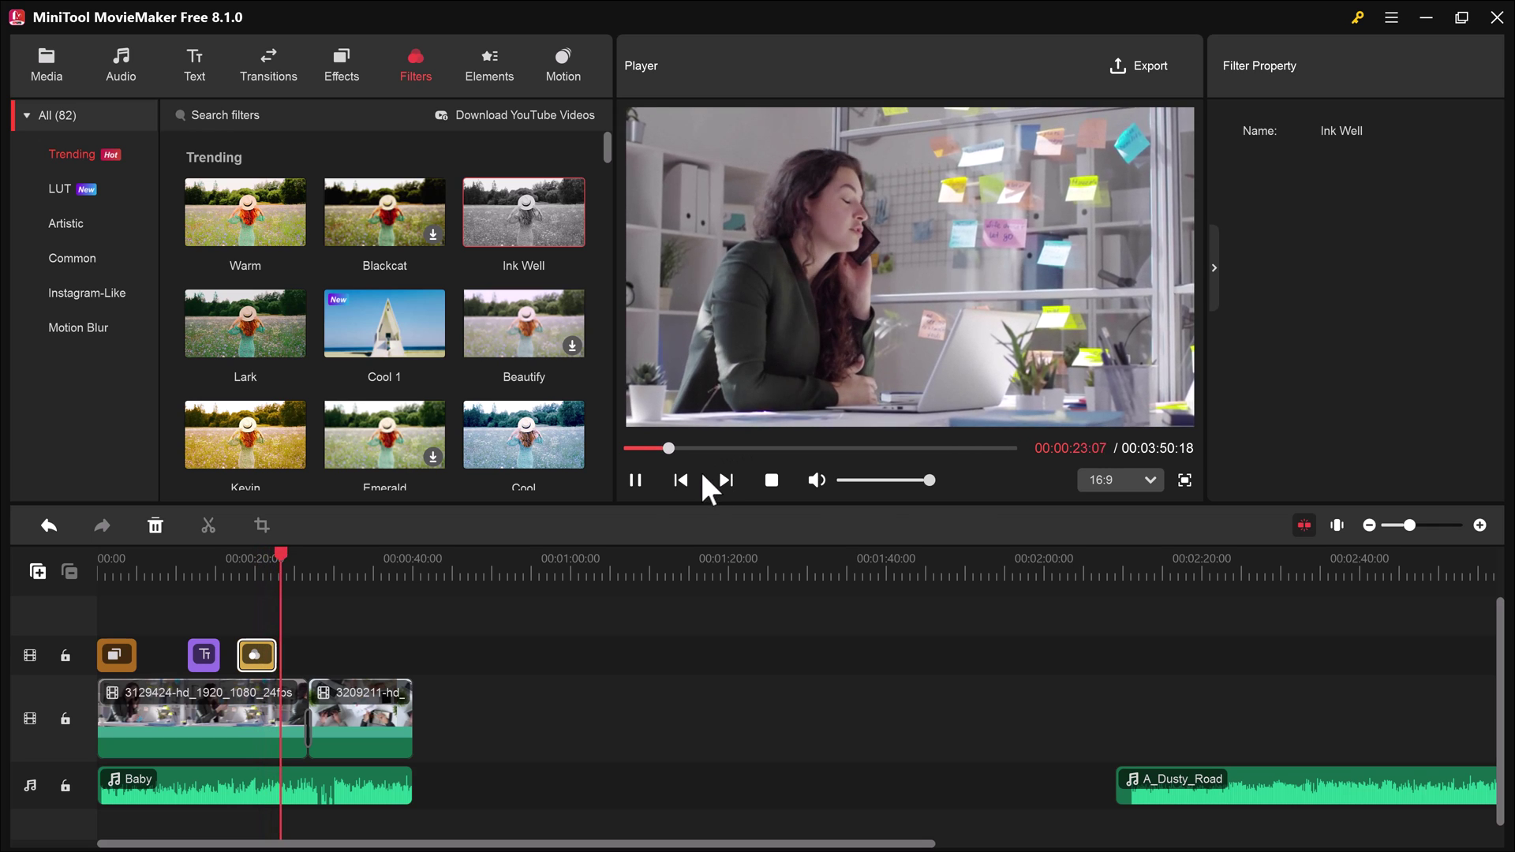
click(637, 478)
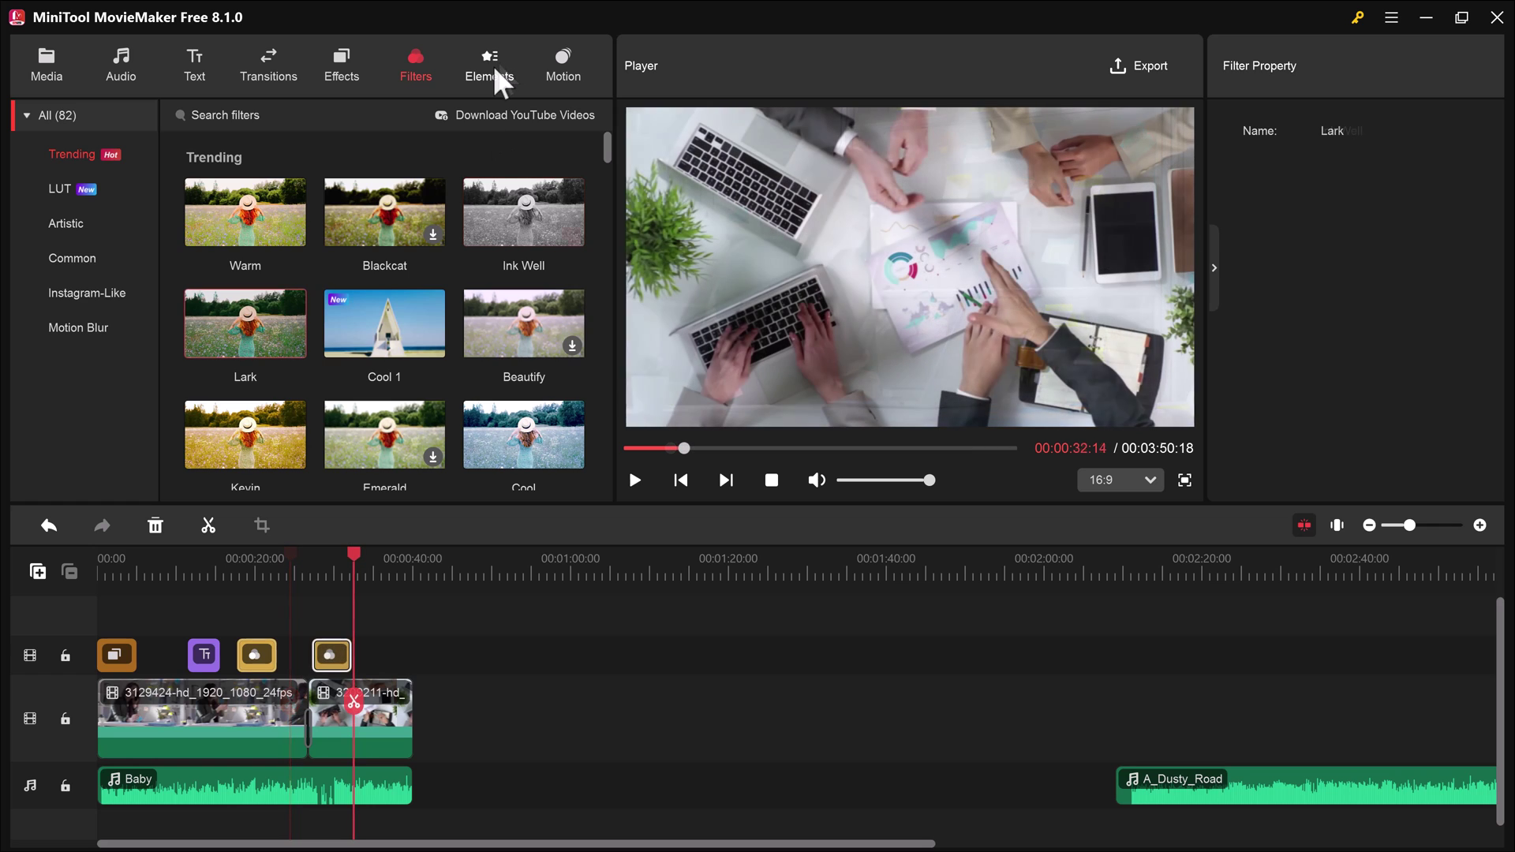
- Add the Subscribe 1 element after the video clips and preview it
click(489, 65)
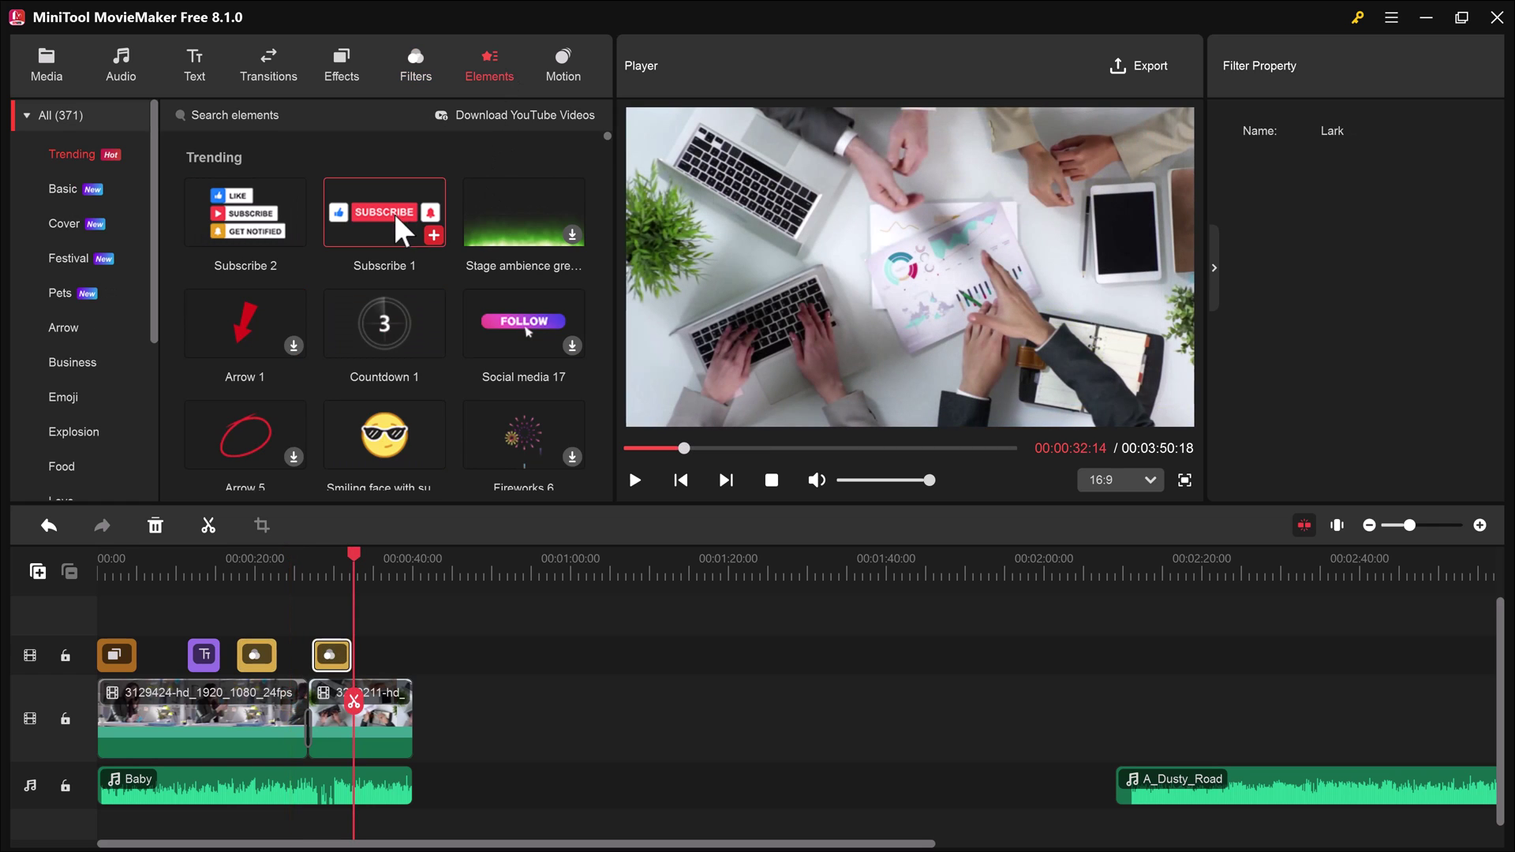
click(434, 234)
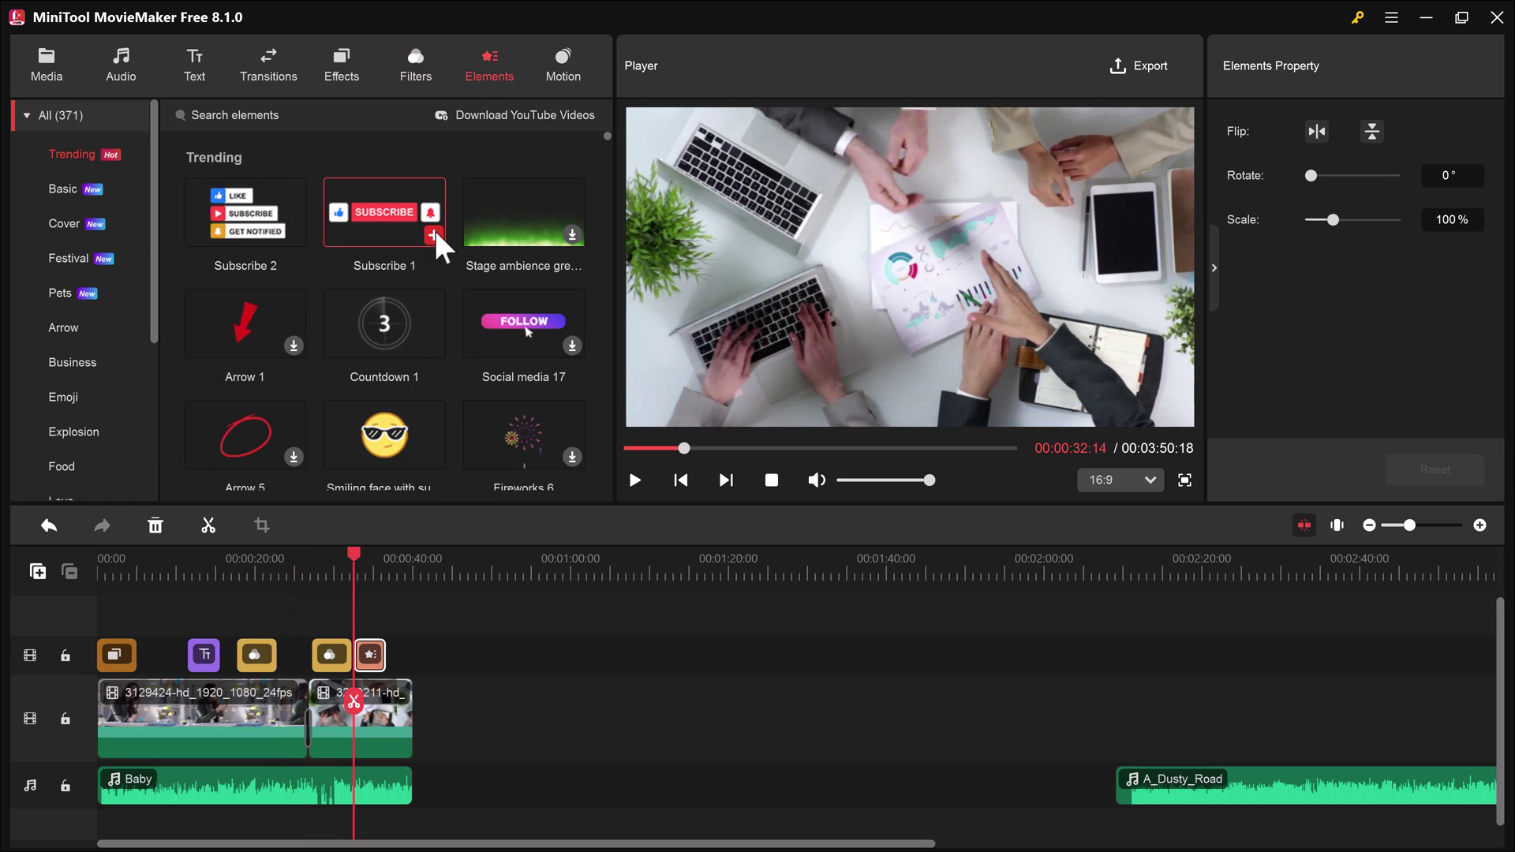
drag(406, 655, 425, 656)
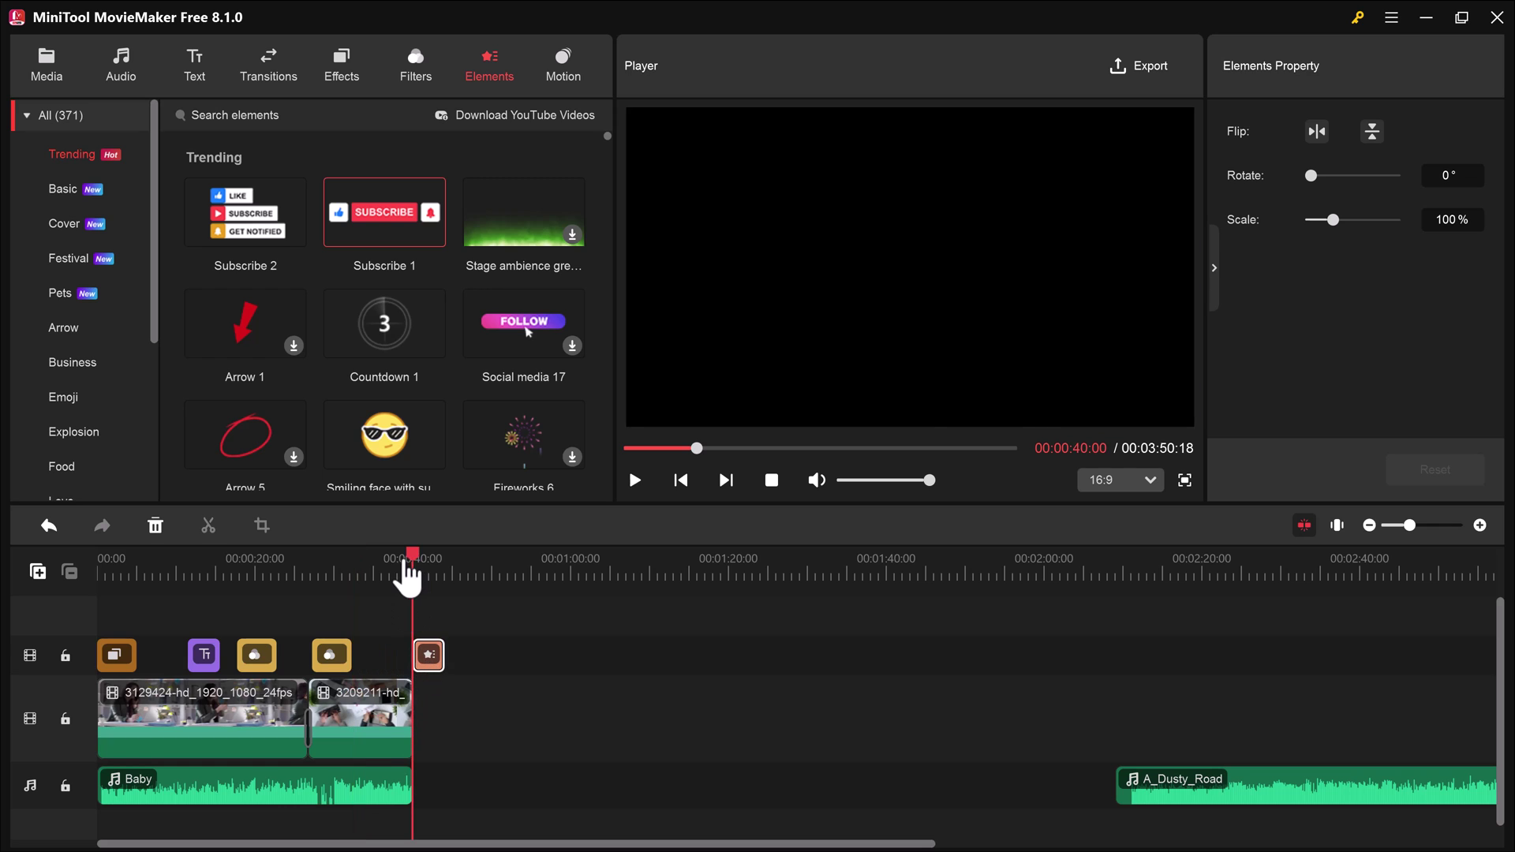
drag(419, 572, 405, 572)
click(633, 477)
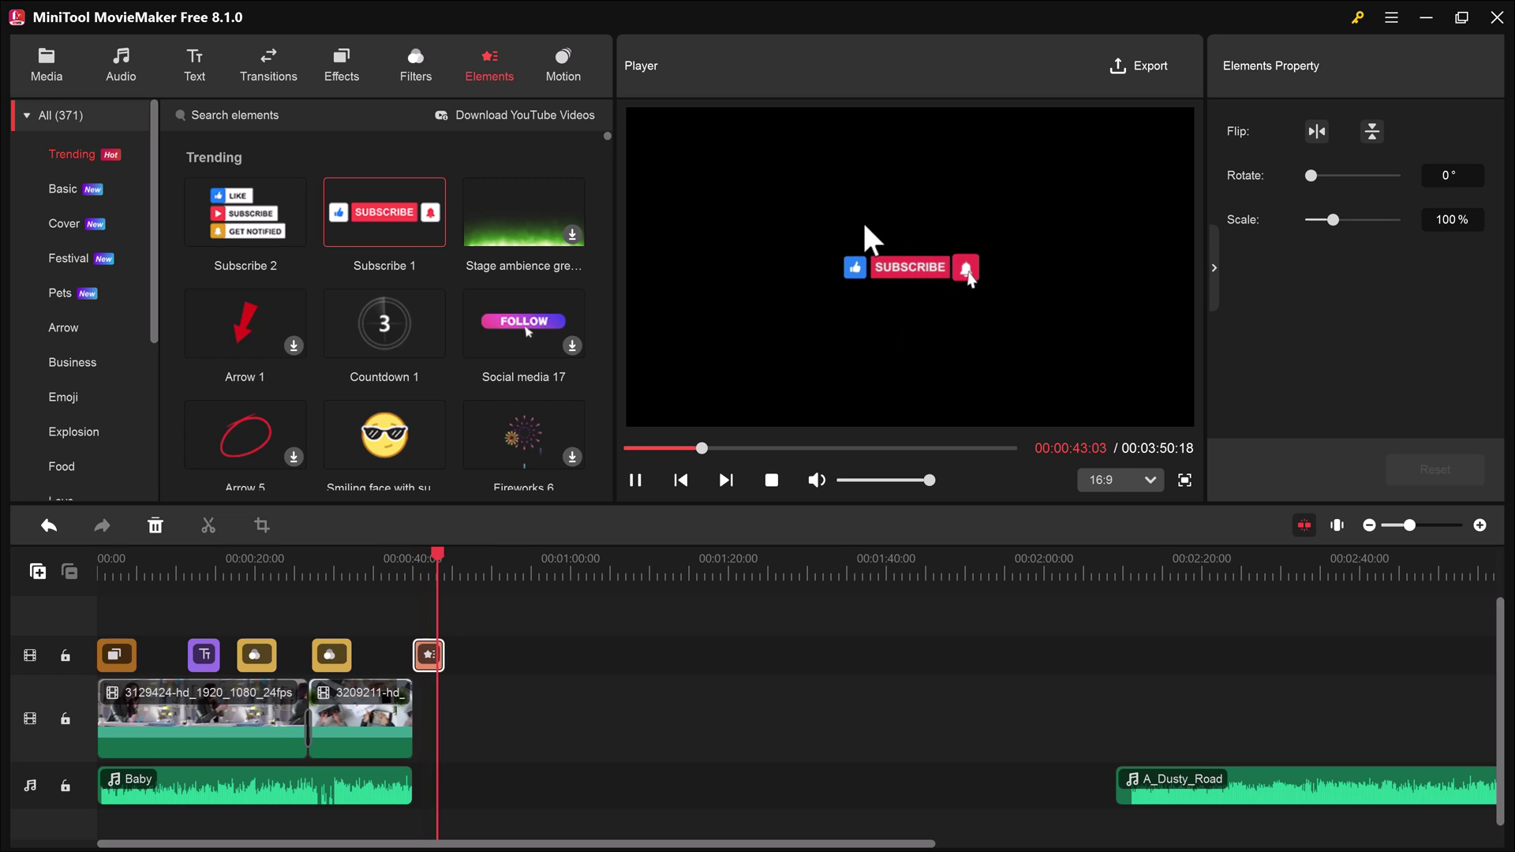
- Delete the title, filter and element clips with the Motion presets showing
click(562, 66)
mouse_move(480, 568)
mouse_down()
mouse_move(365, 598)
mouse_move(155, 615)
mouse_move(452, 661)
mouse_up()
key(Delete)
- Apply the Pan right motion to the first clip and preview it
click(434, 345)
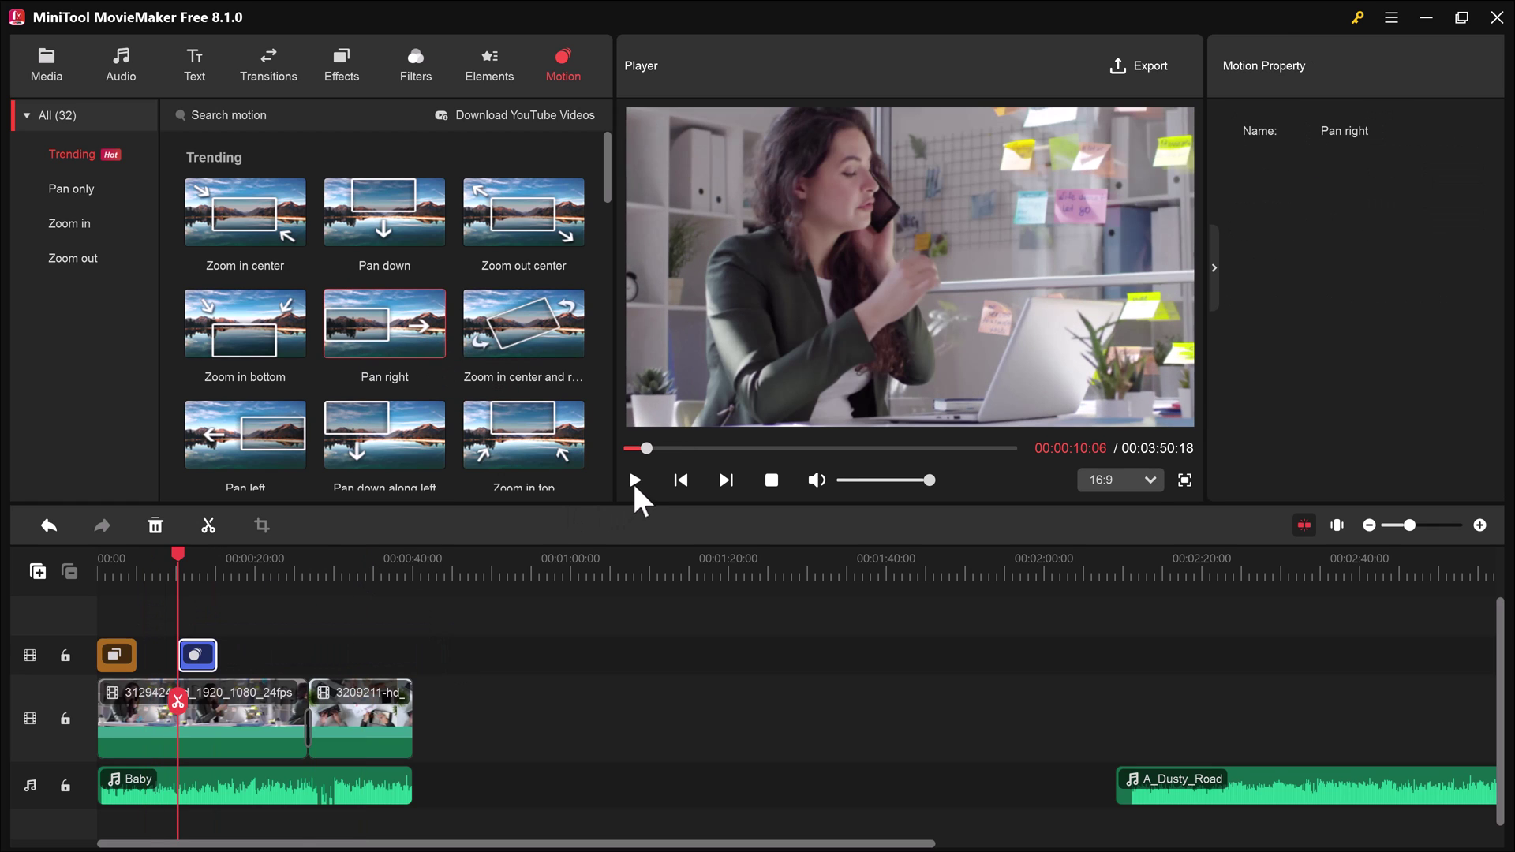
click(633, 481)
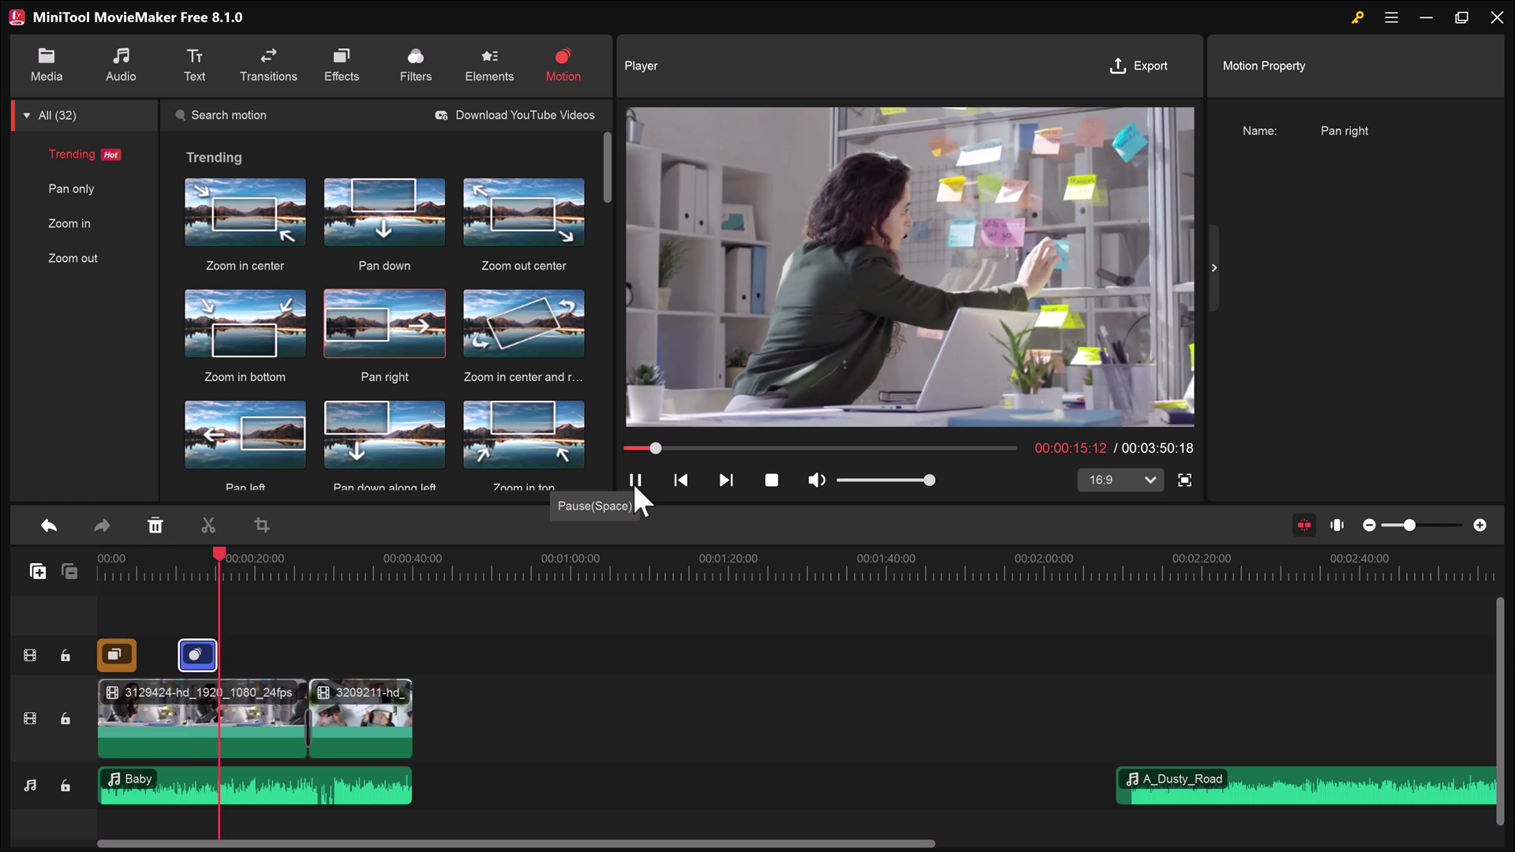
click(632, 481)
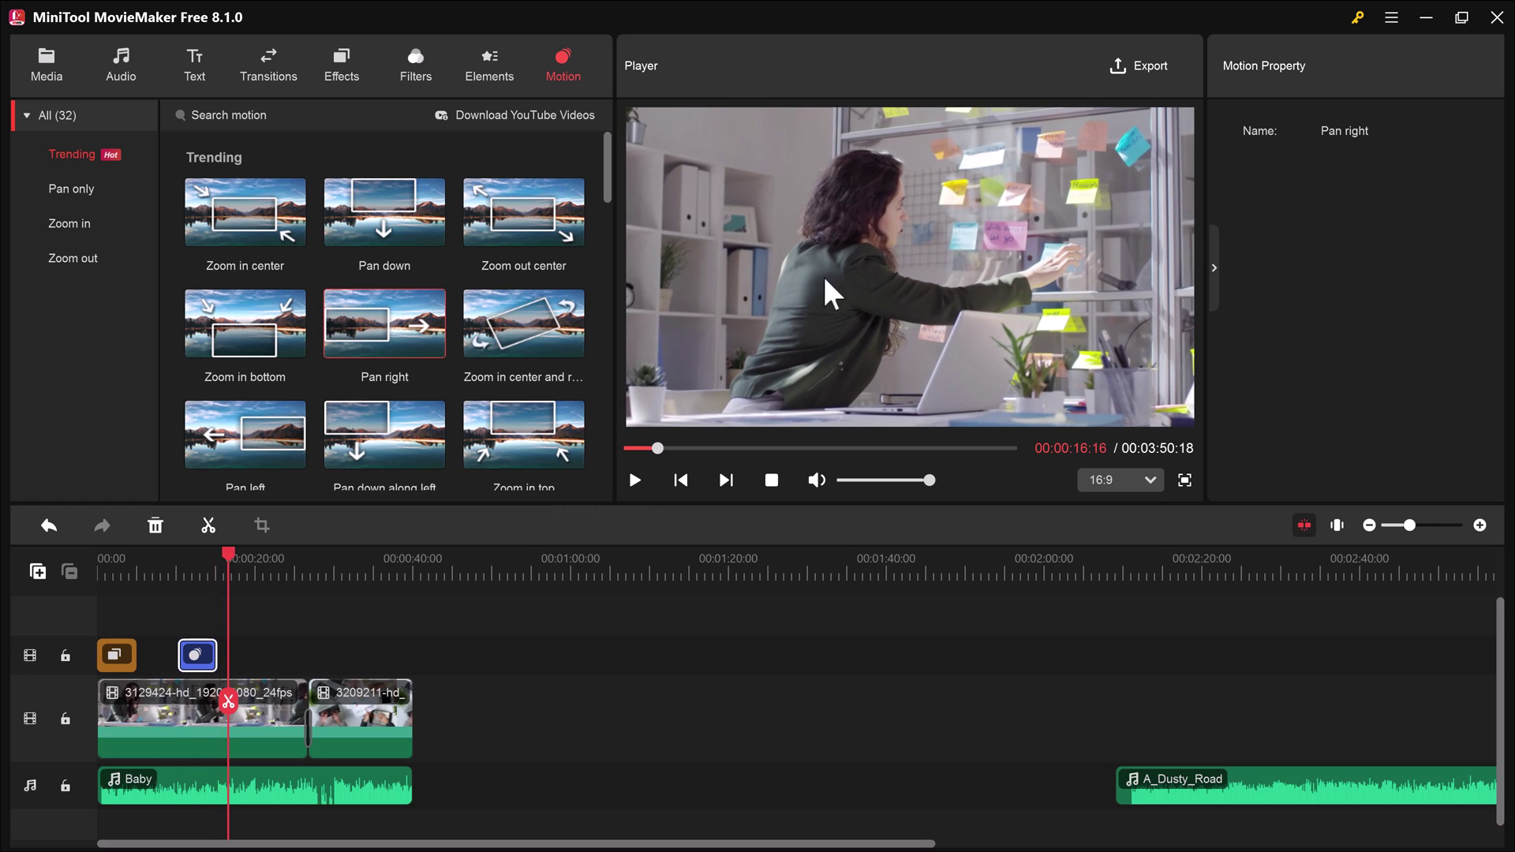
- Apply Zoom in center and rotate left to the second clip and preview it
click(177, 576)
drag(532, 322, 292, 697)
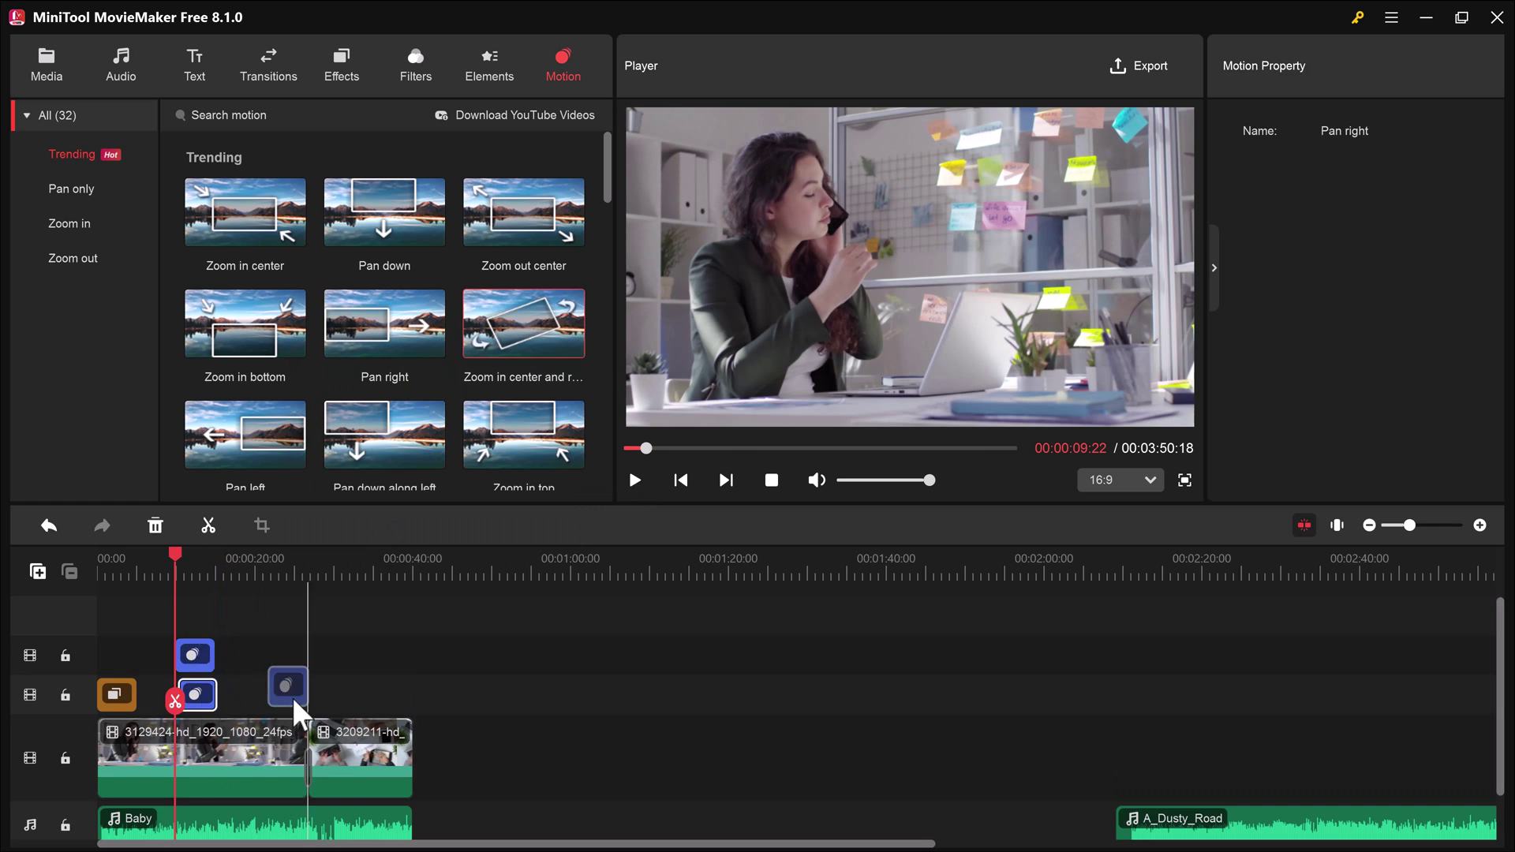
click(632, 479)
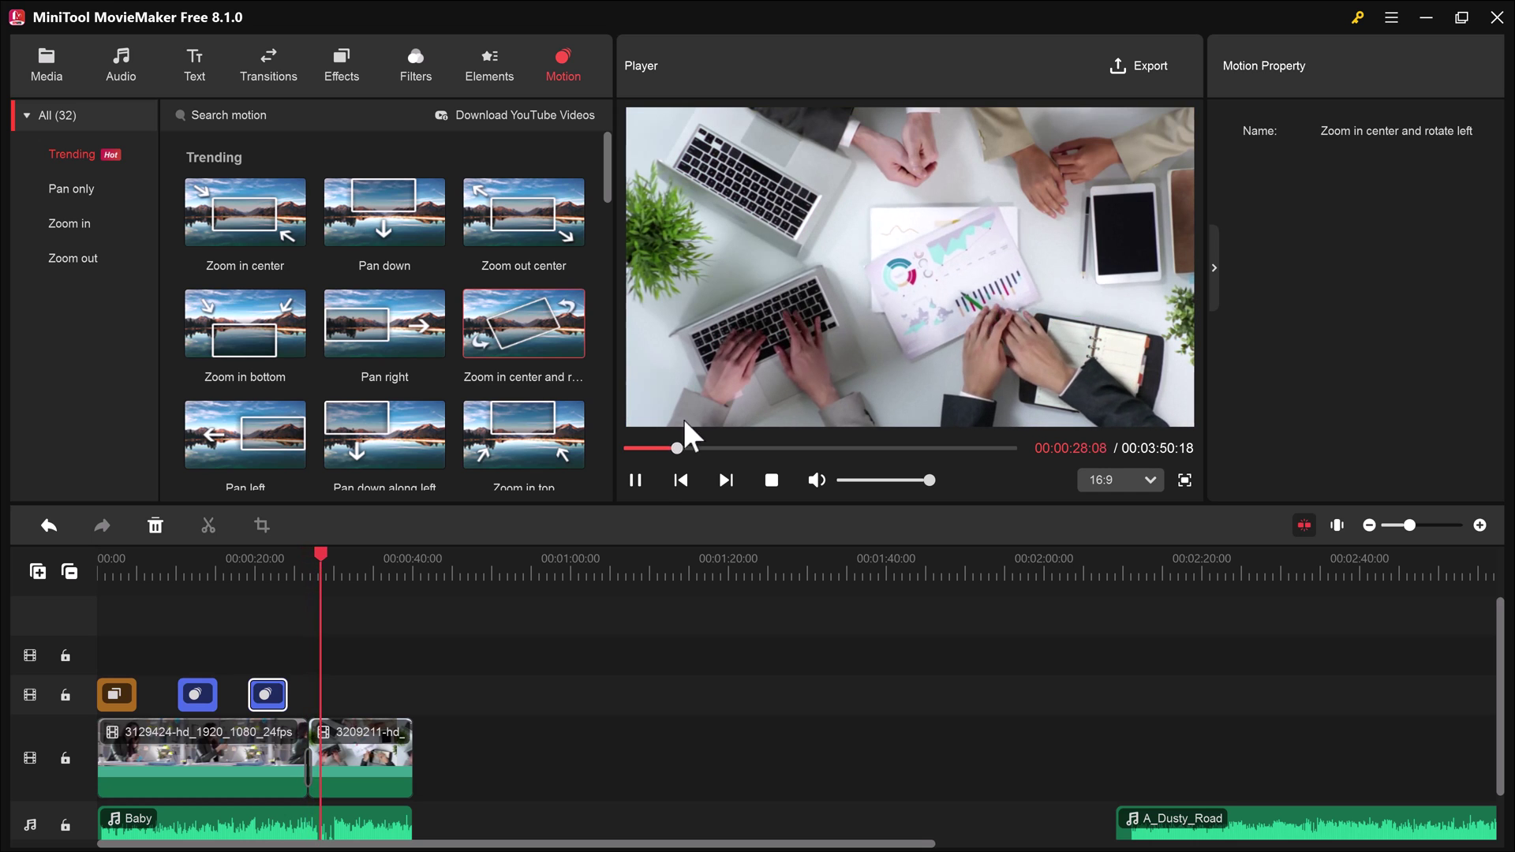
click(635, 476)
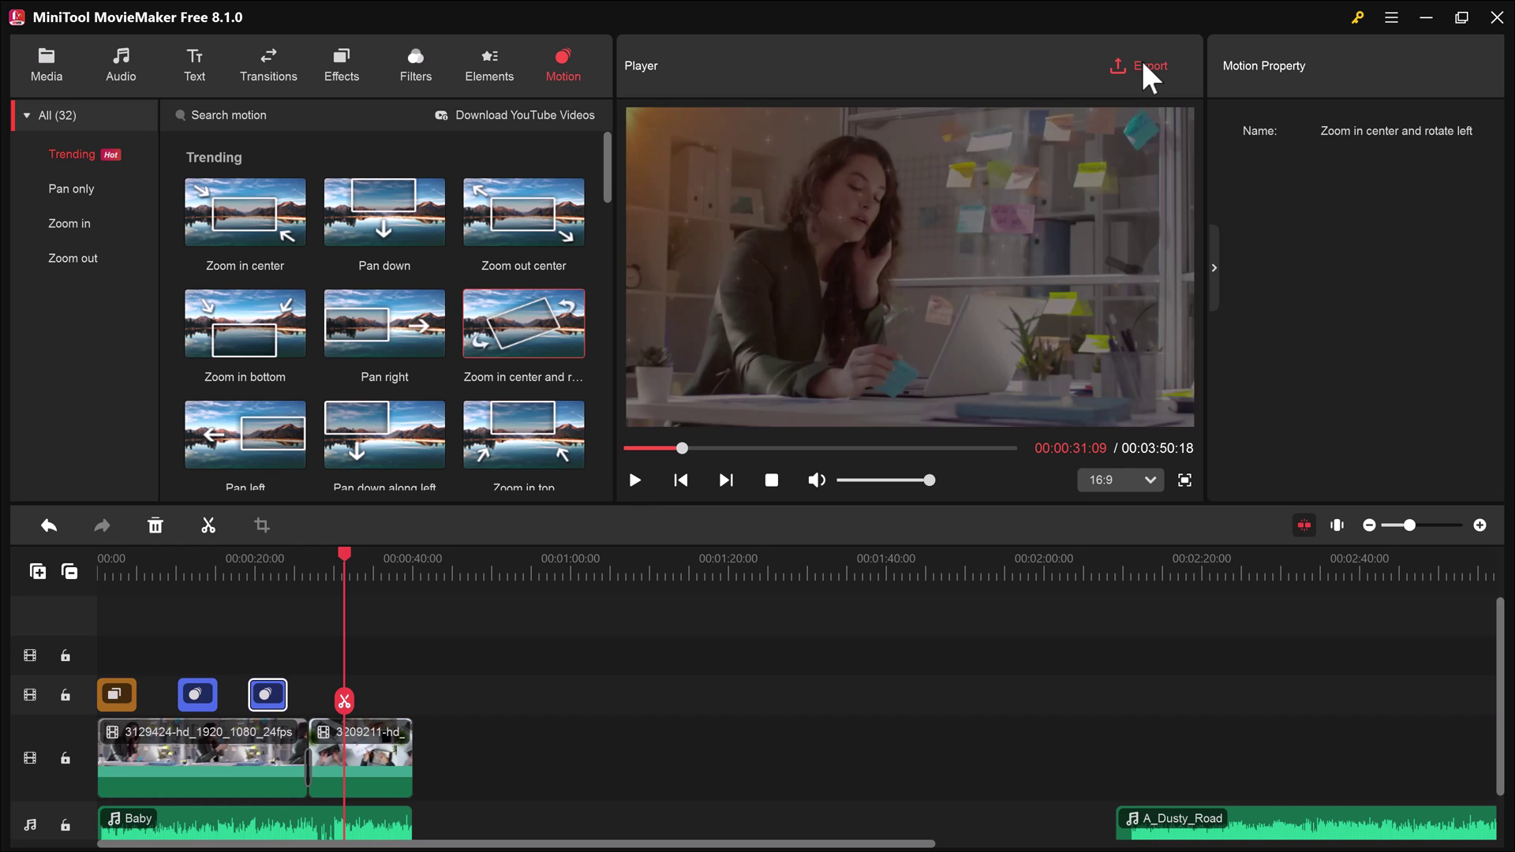
- Confirm export settings of MP4 format, 1920x1080 resolution and 25 fps frame rate
click(1145, 68)
click(1243, 394)
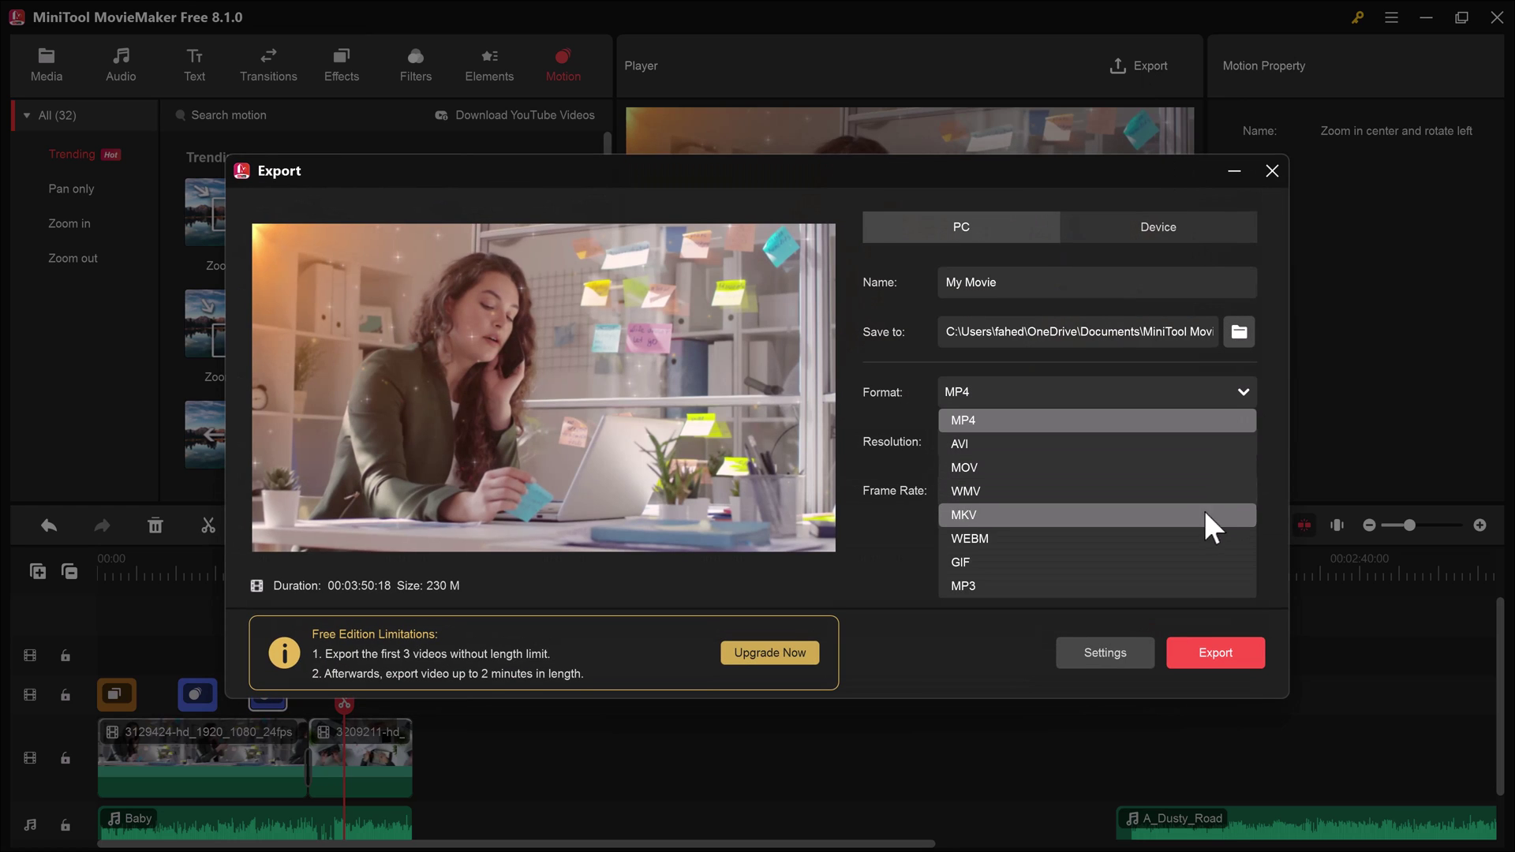
click(1173, 418)
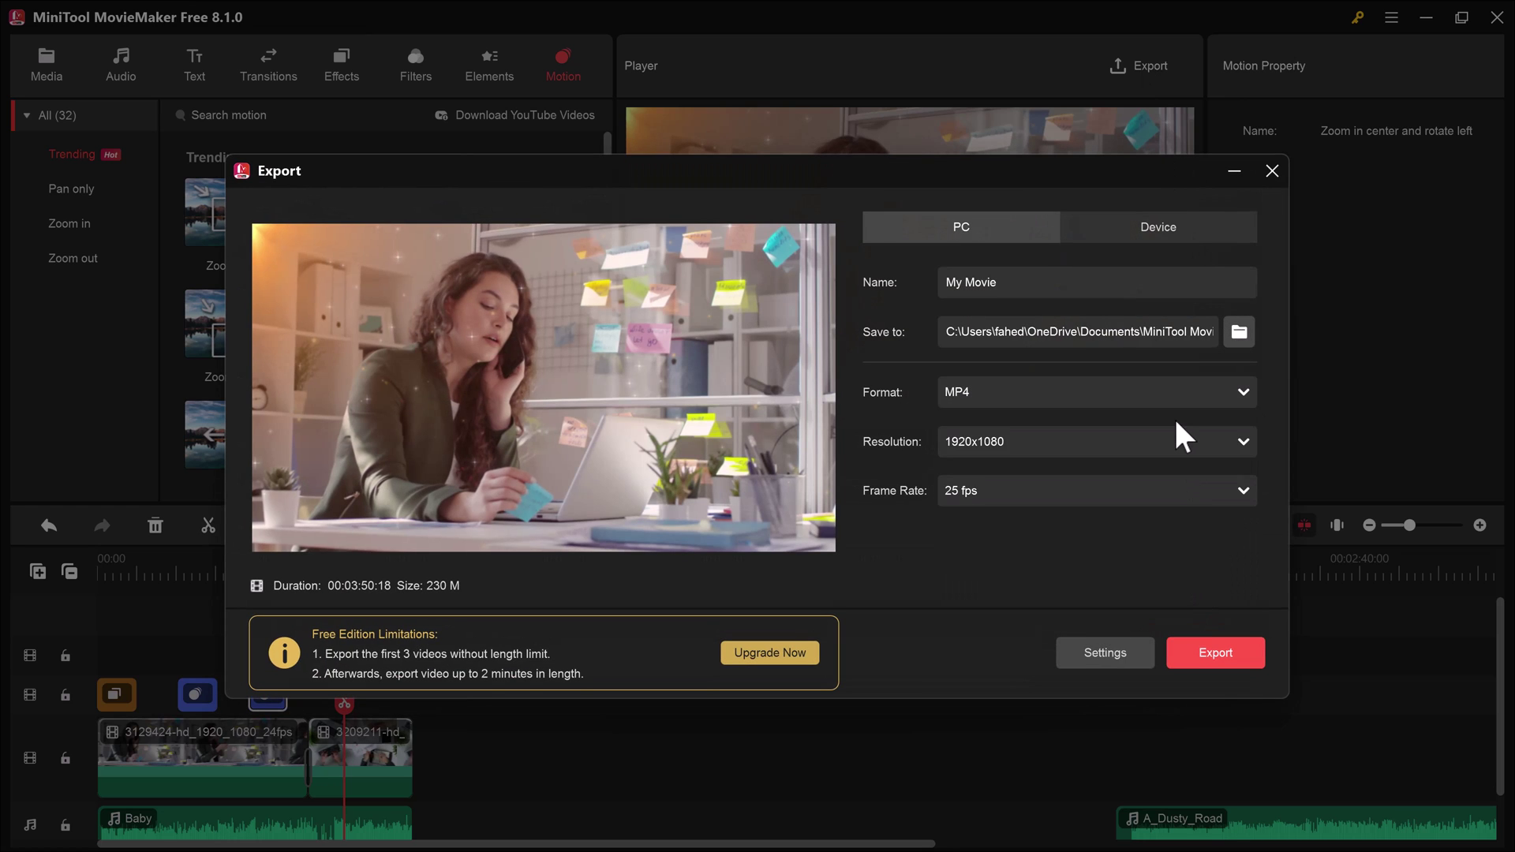
click(1242, 443)
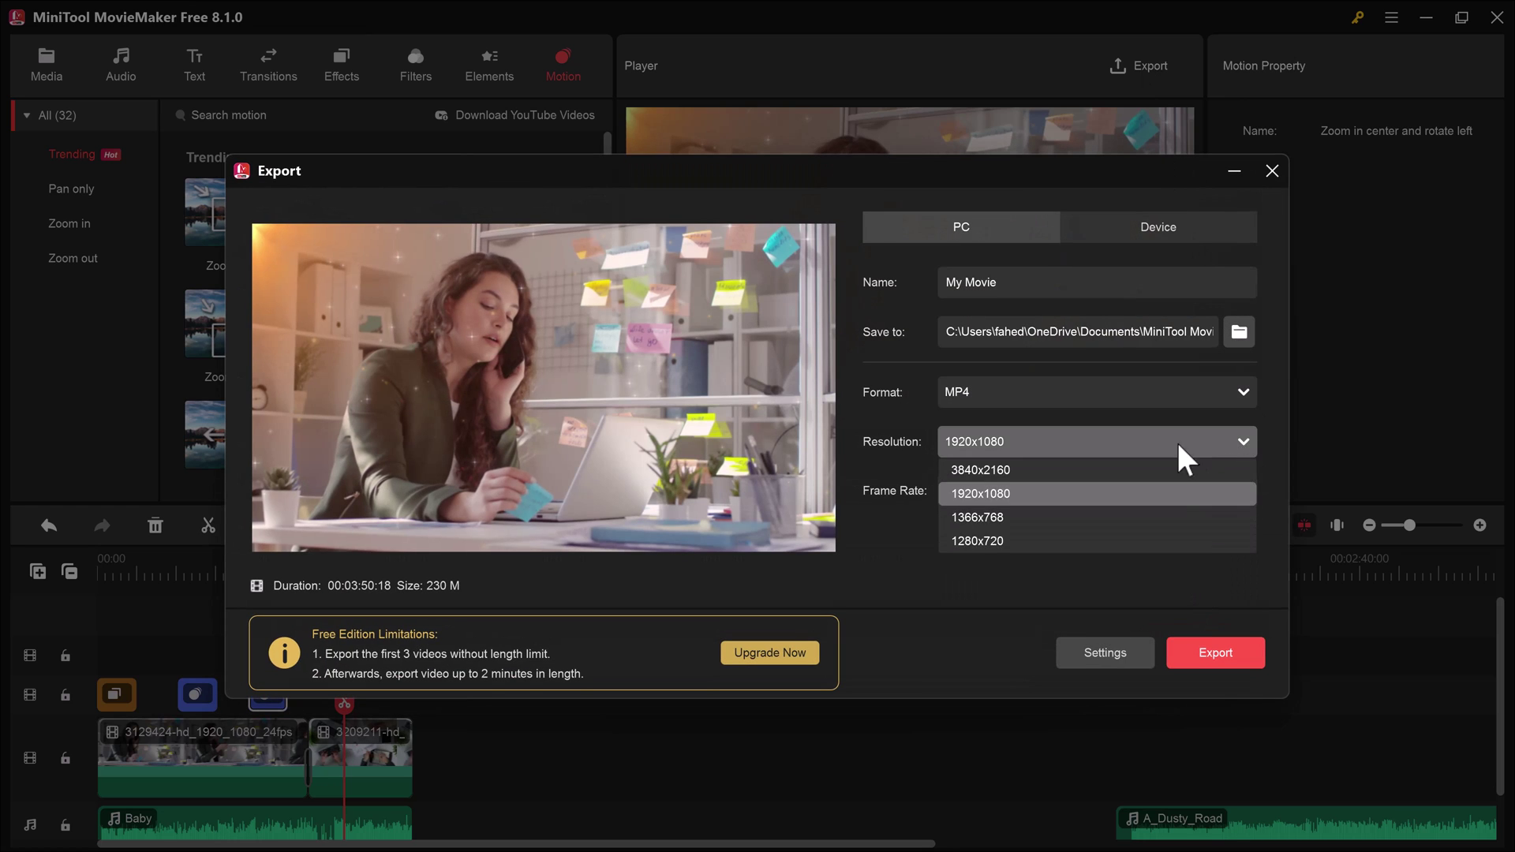
click(1148, 495)
click(1243, 490)
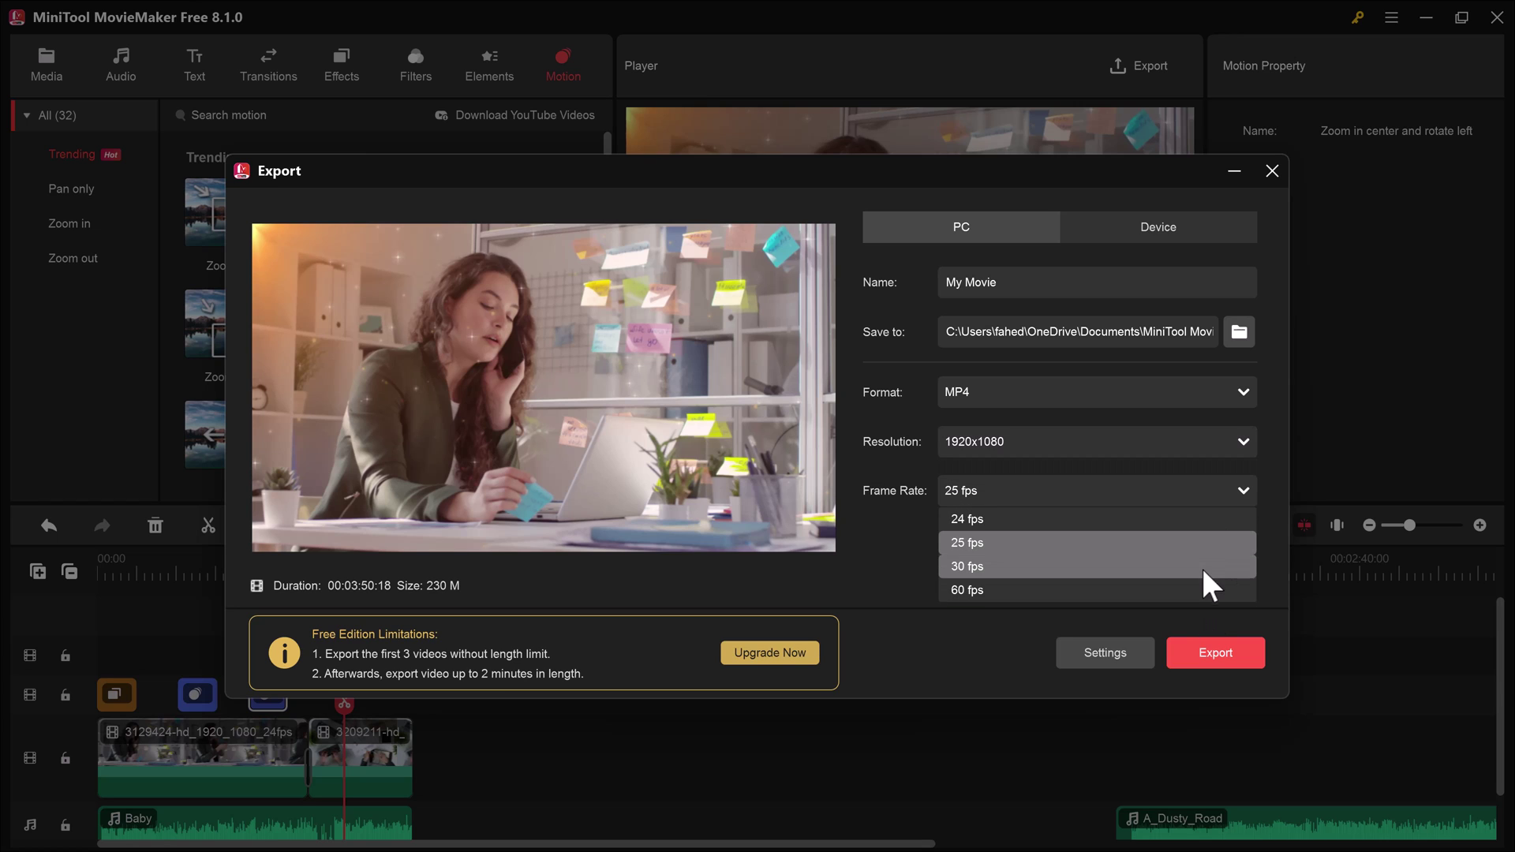
click(1202, 543)
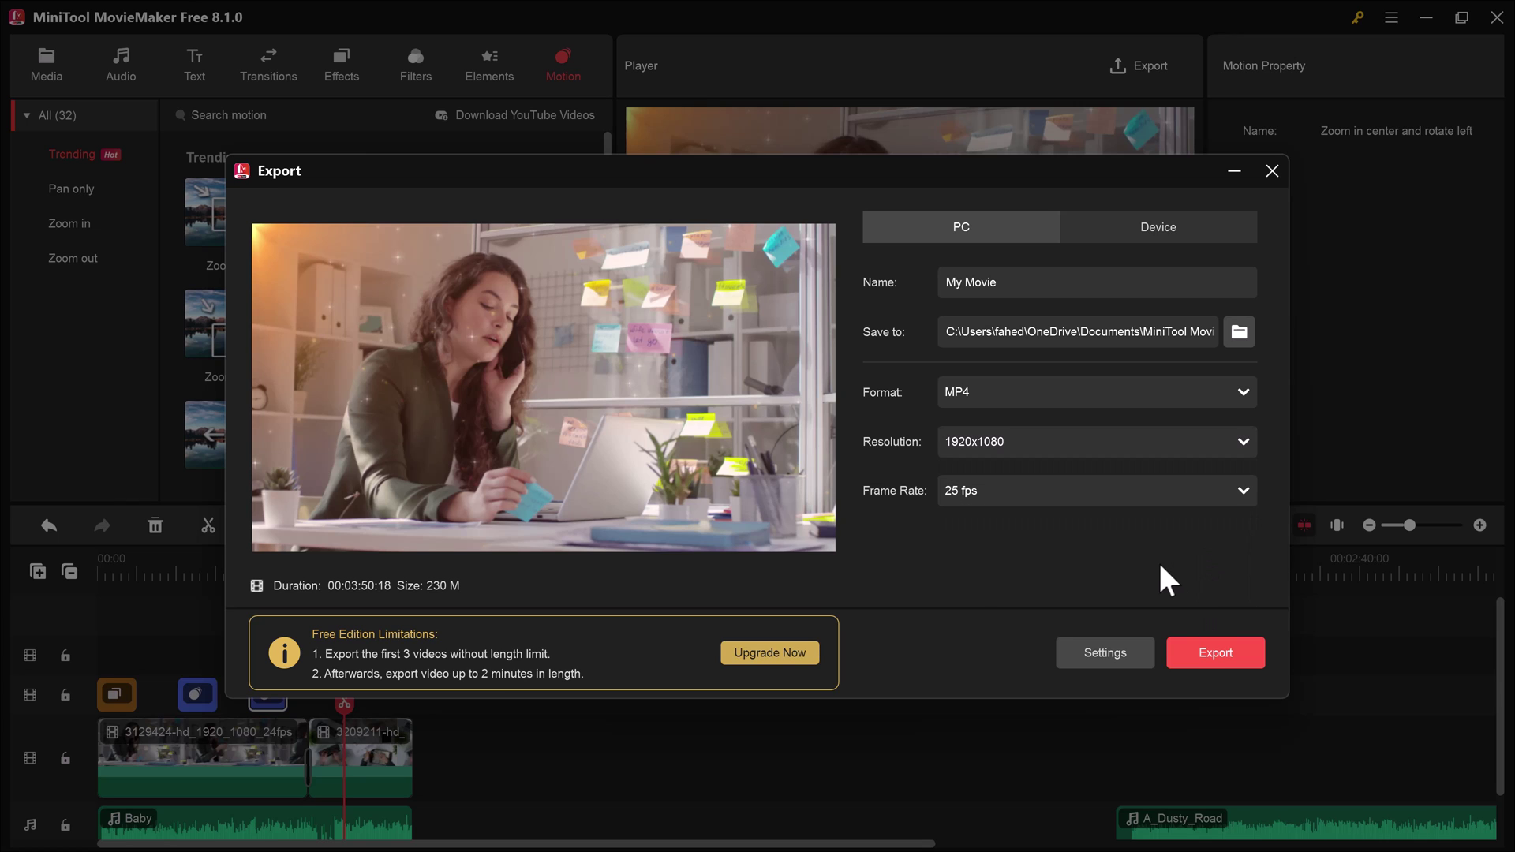
- Start exporting My Movie(1) as a 1920x1080, 25 fps MP4
click(1218, 649)
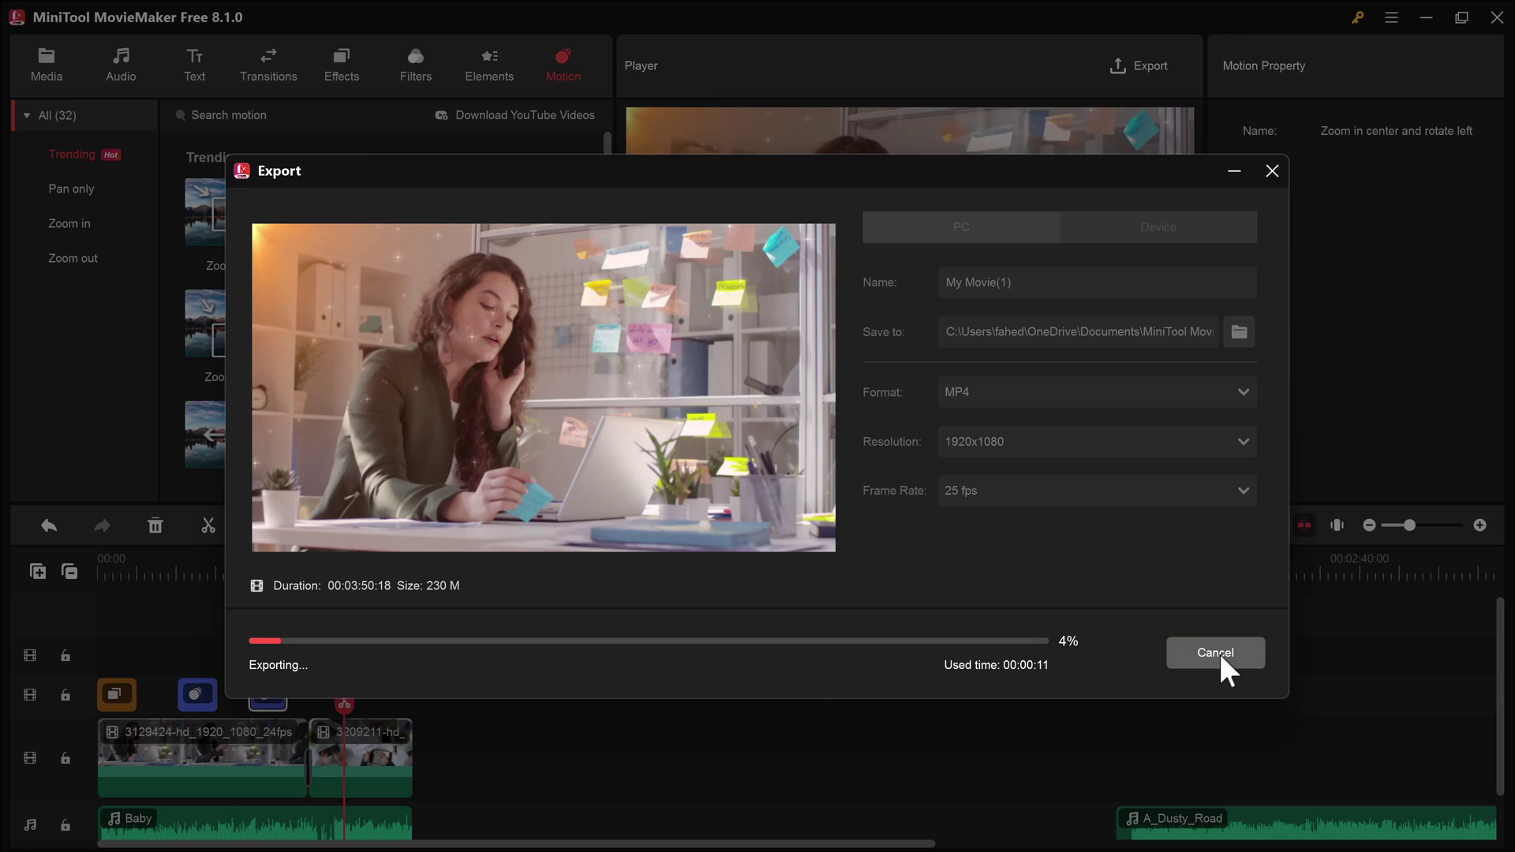